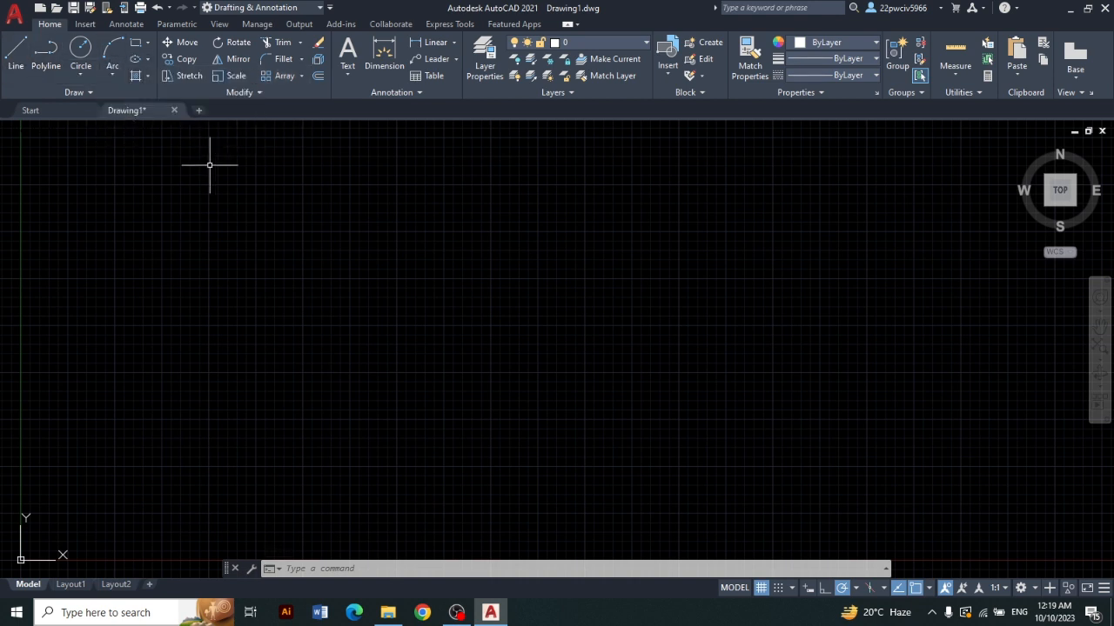
Step: Draw a wide, closed four-sided outline in the middle of the drawing area with the Line command
click(15, 54)
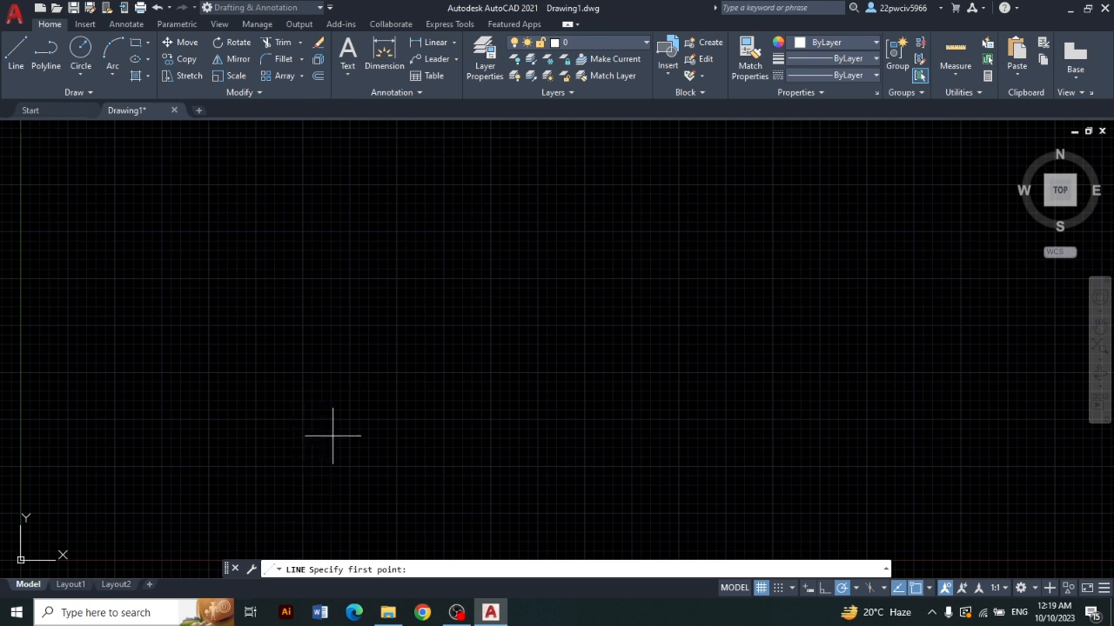
key(Escape)
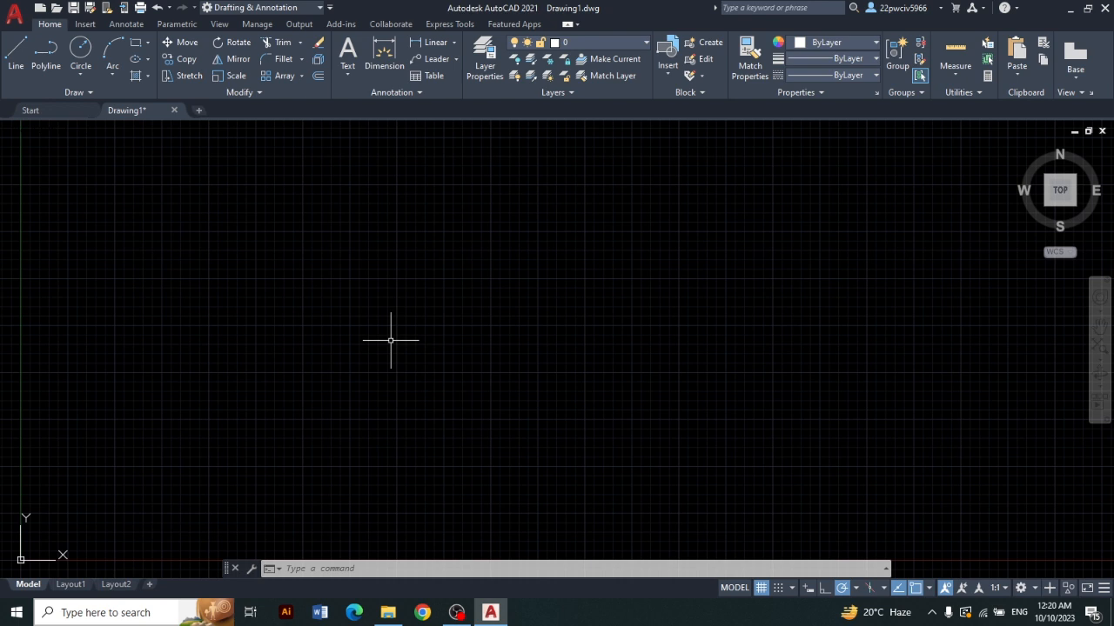
text(l)
key(Return)
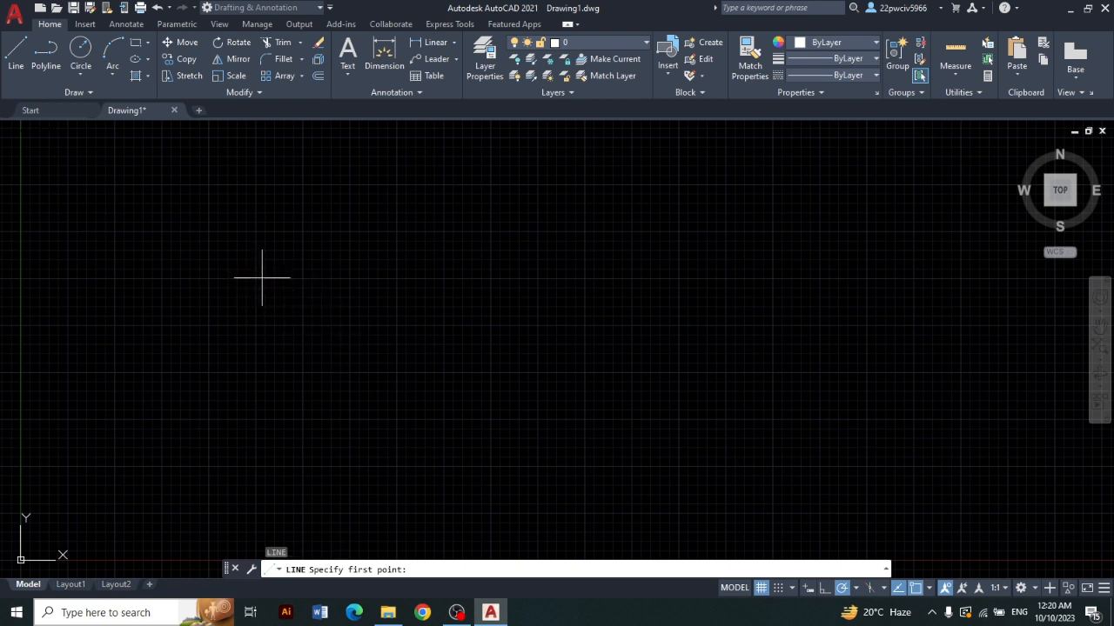
click(258, 231)
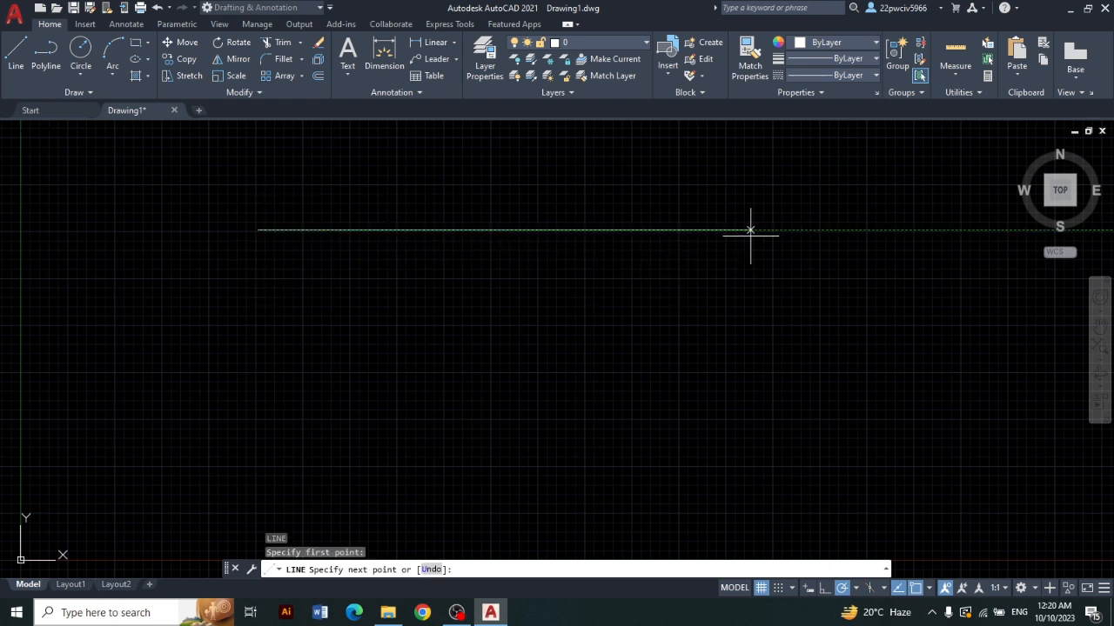
click(788, 230)
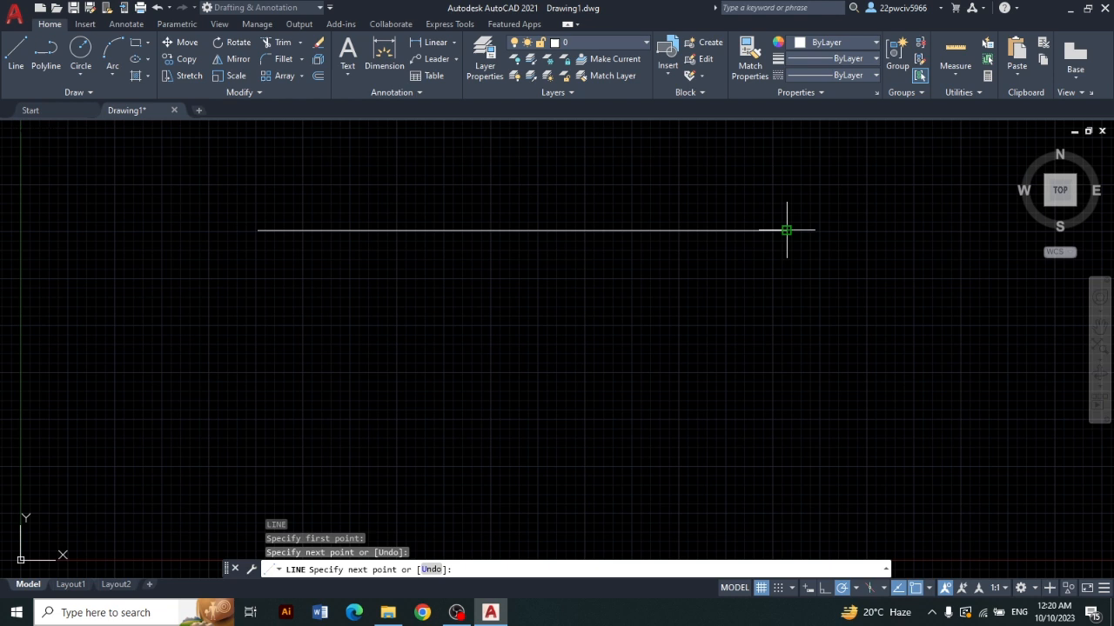
click(788, 386)
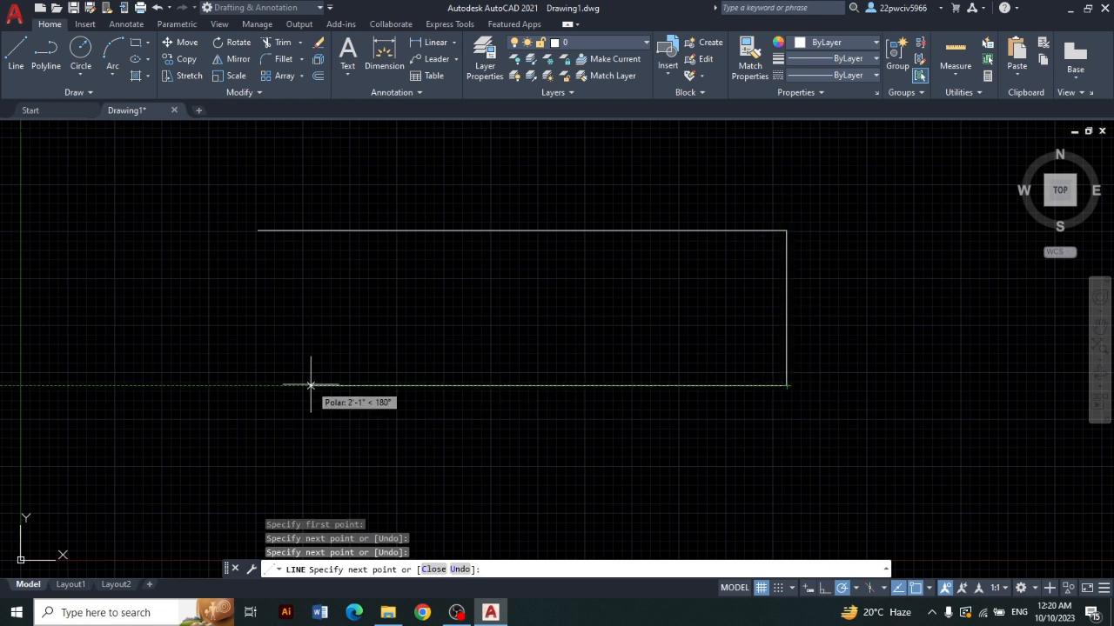
click(255, 385)
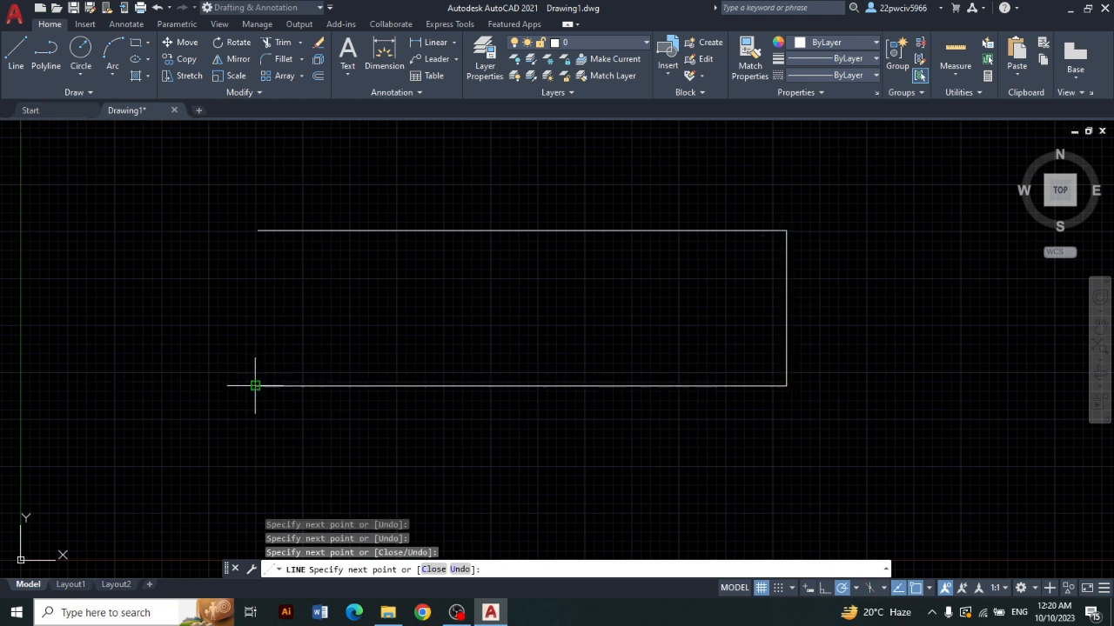
click(256, 230)
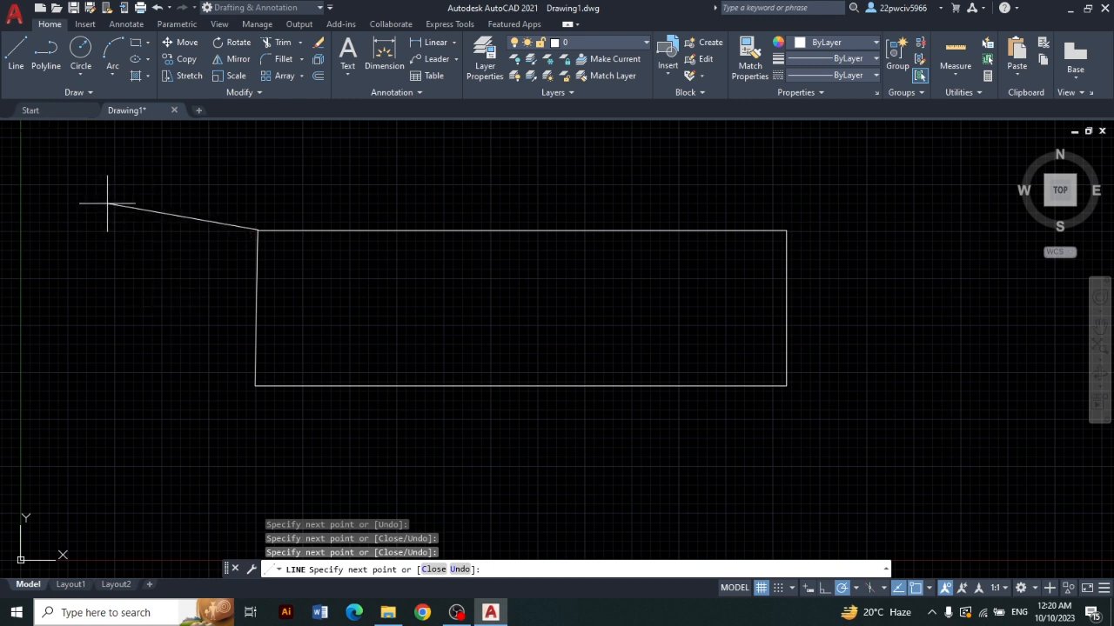
key(Escape)
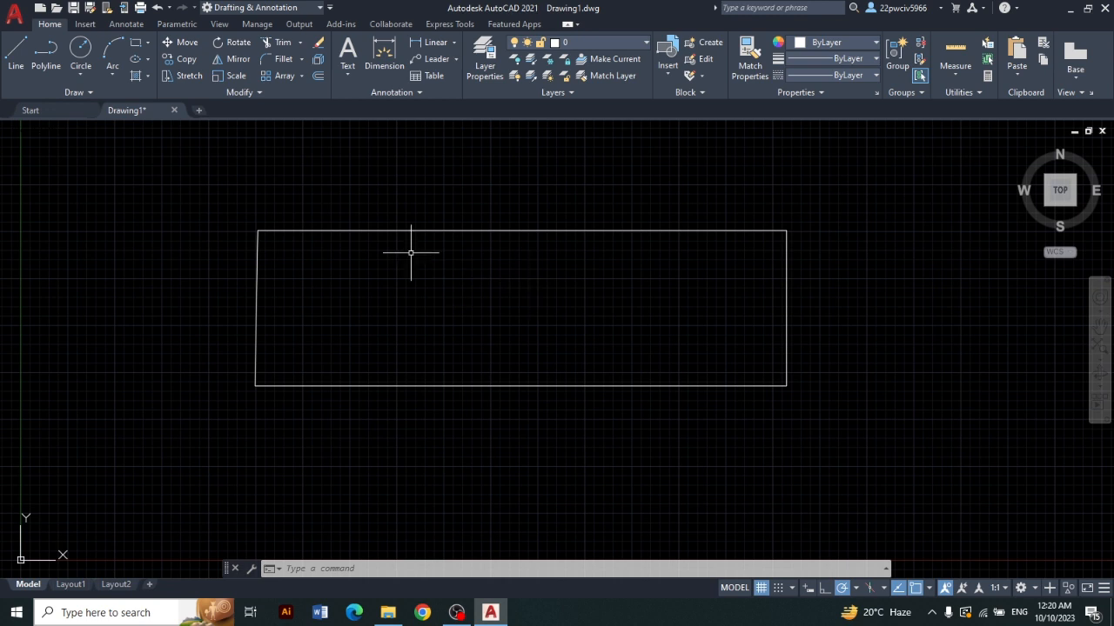
Step: Select all four lines of the wide outline with a window selection, and clear the selection
click(175, 177)
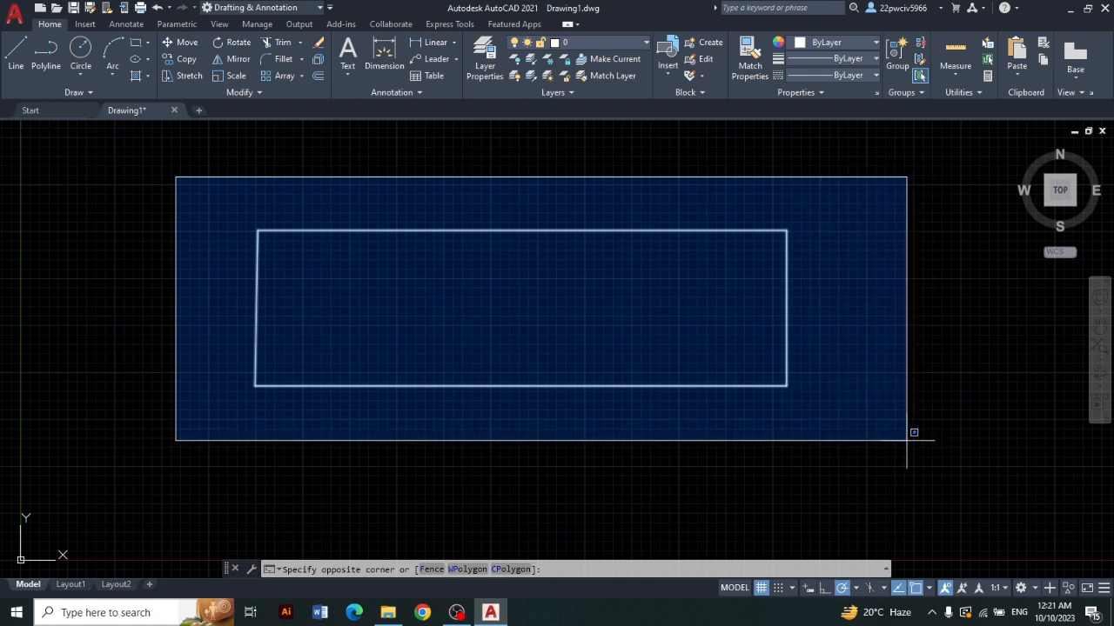
click(907, 441)
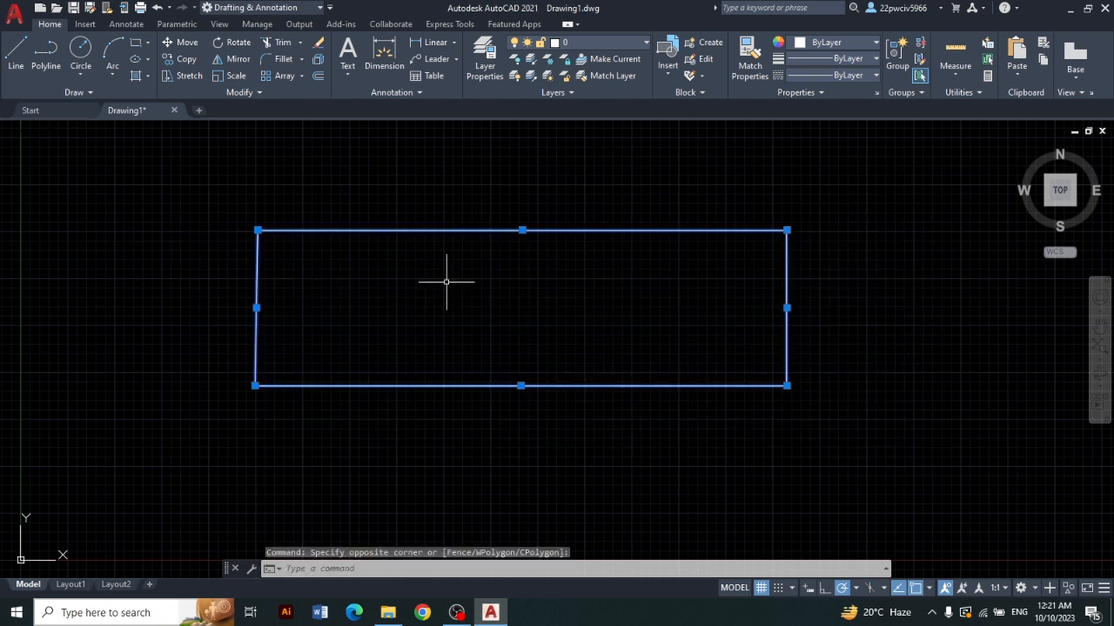
click(964, 418)
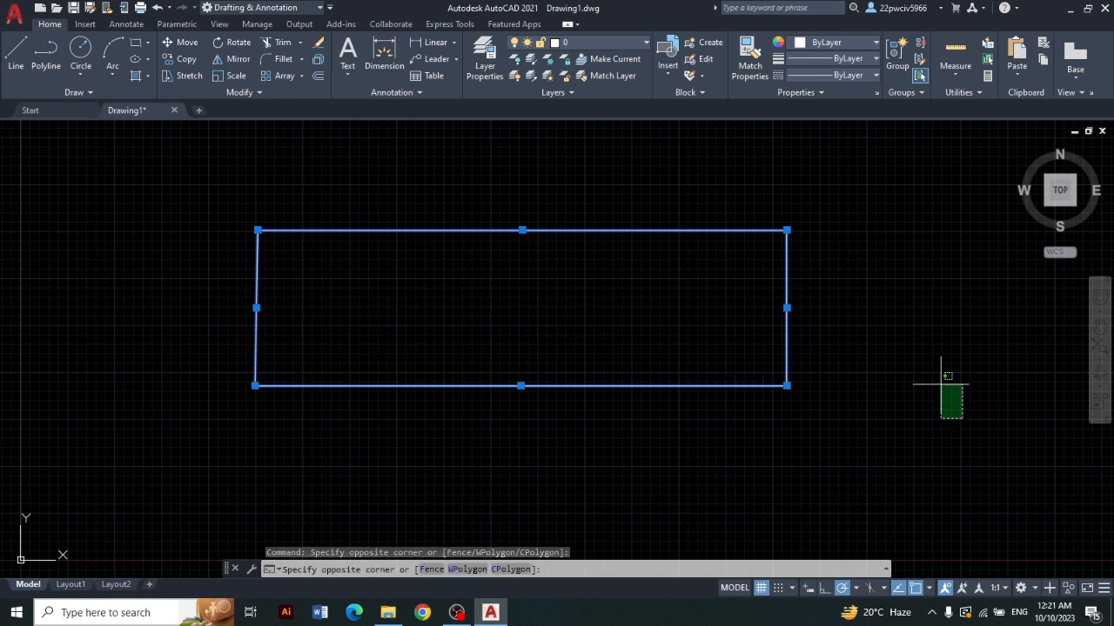
click(901, 234)
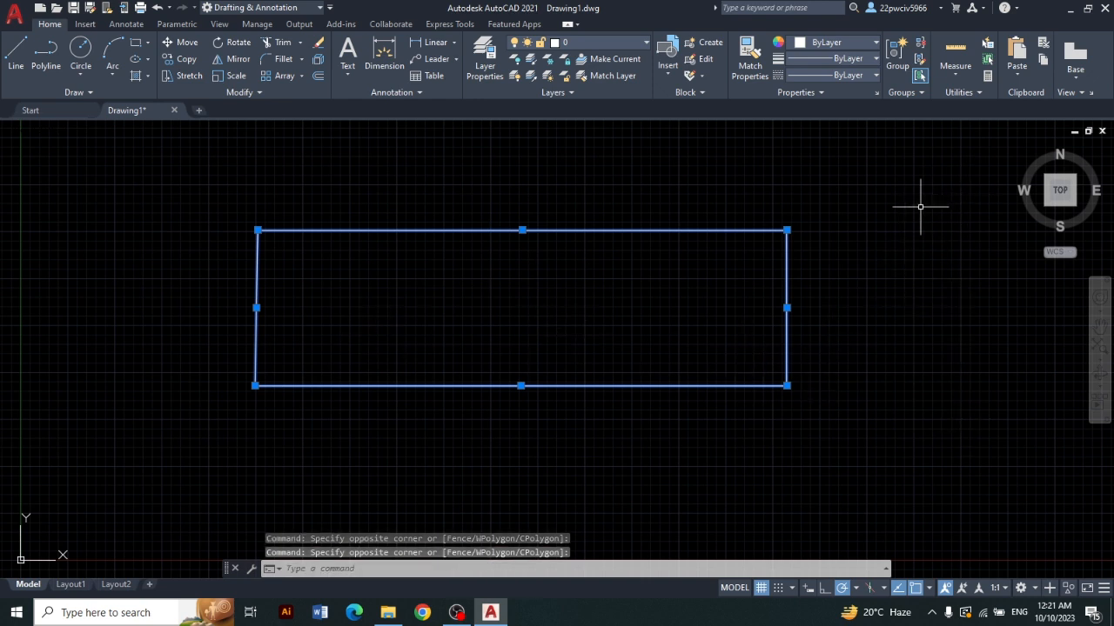
click(695, 229)
click(695, 230)
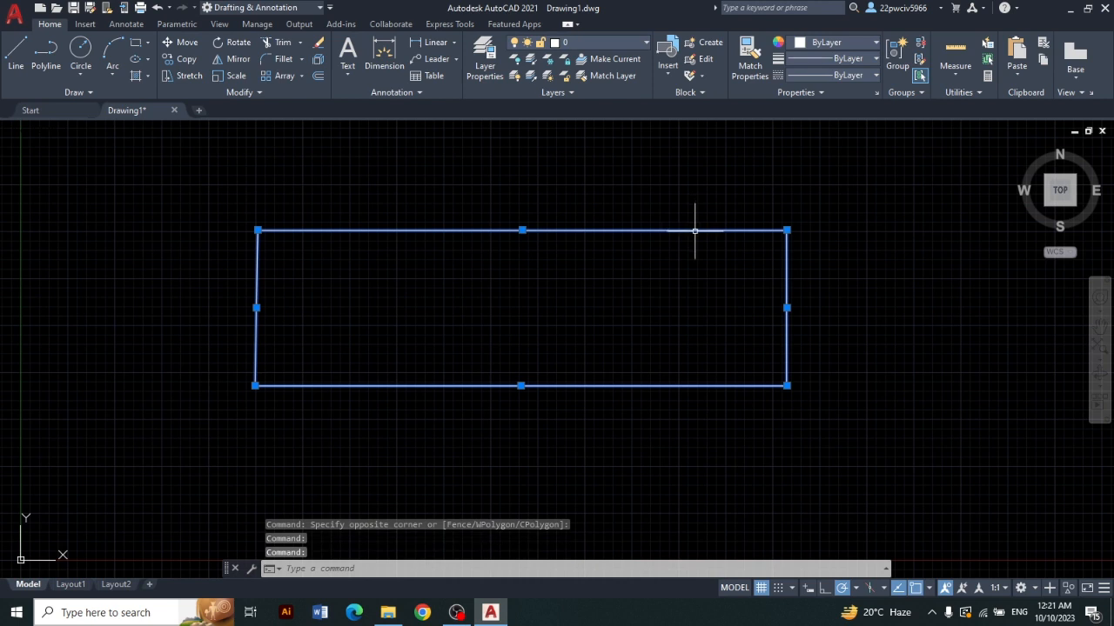
click(925, 199)
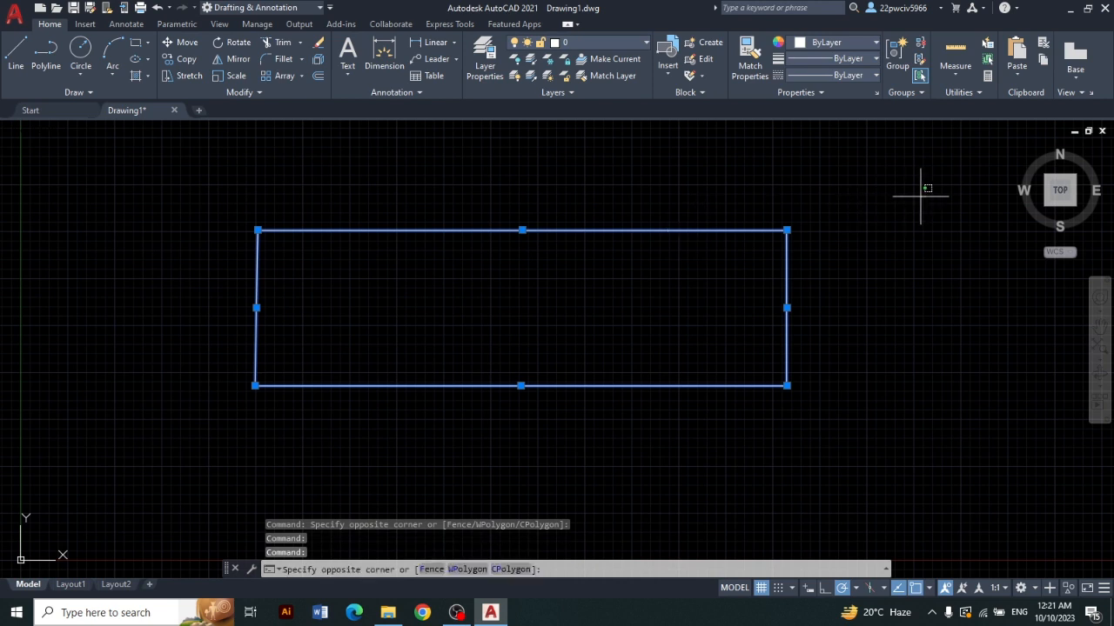
click(275, 127)
click(42, 54)
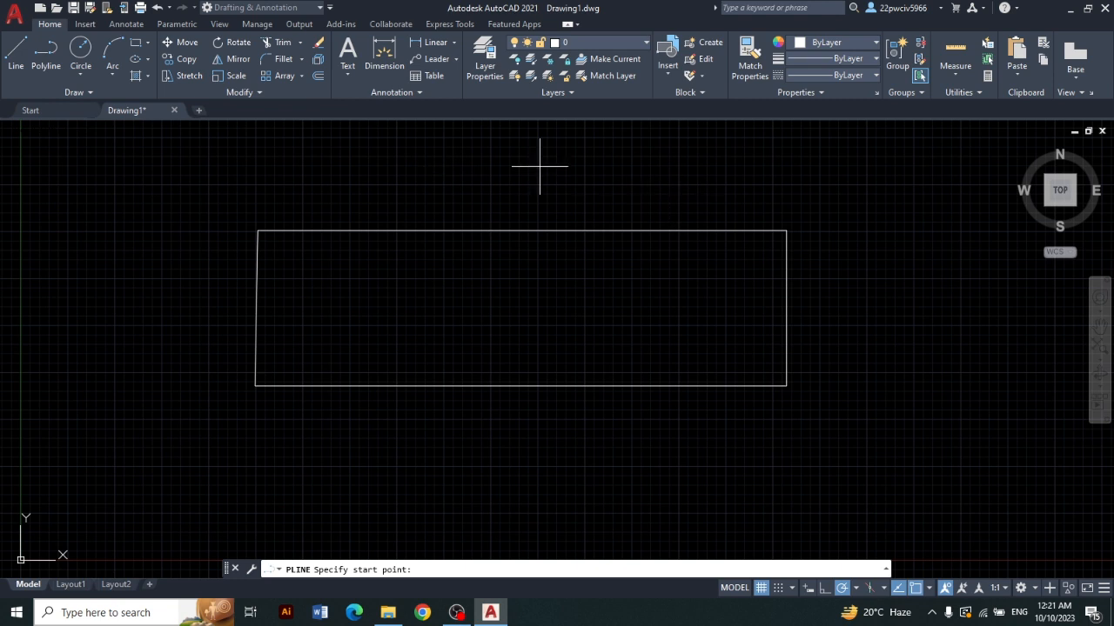
key(Escape)
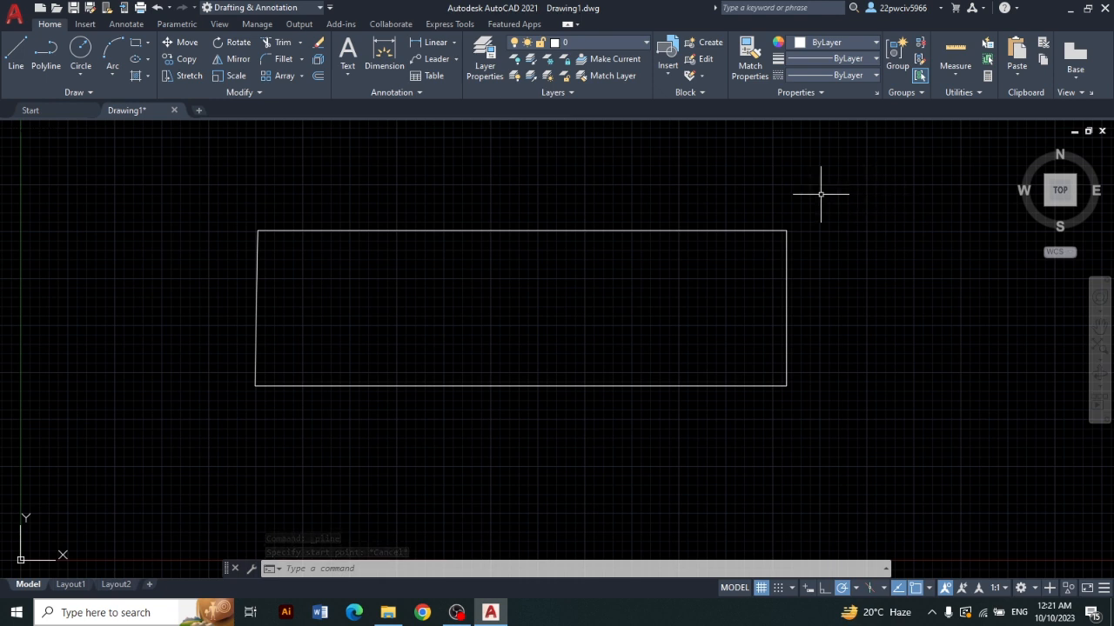
Step: Erase all four lines of the wide outline using a crossing selection
click(879, 191)
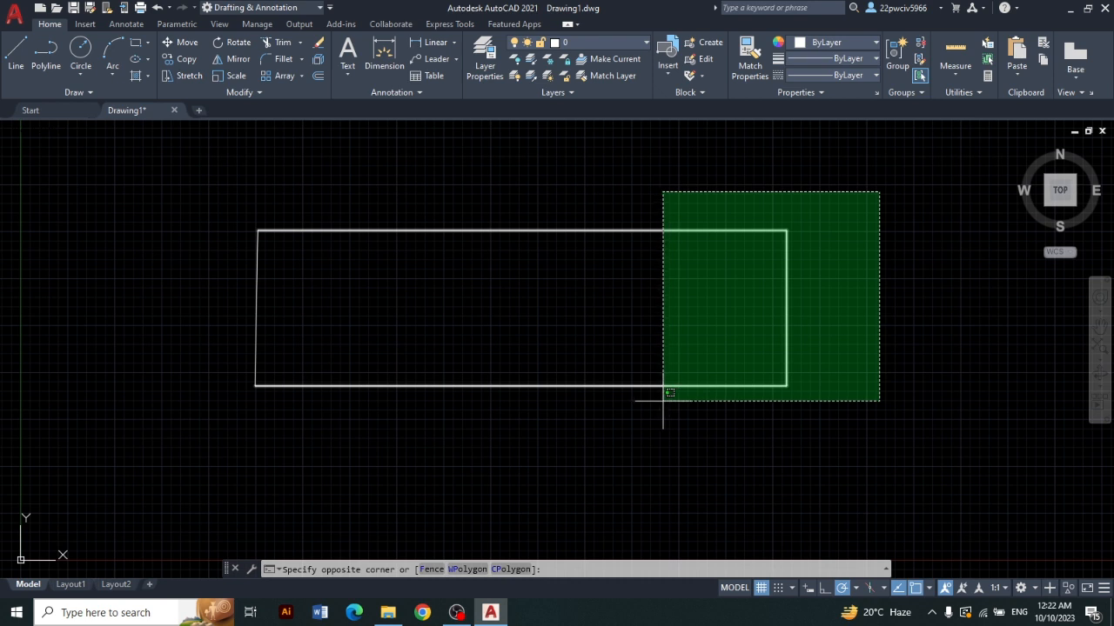
click(821, 377)
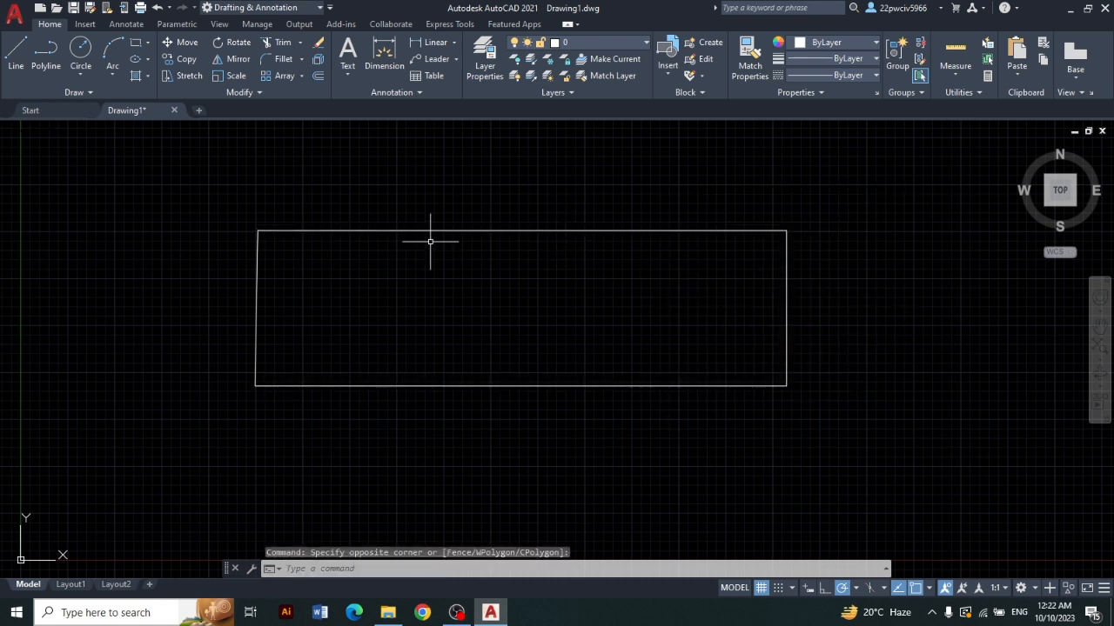
click(866, 204)
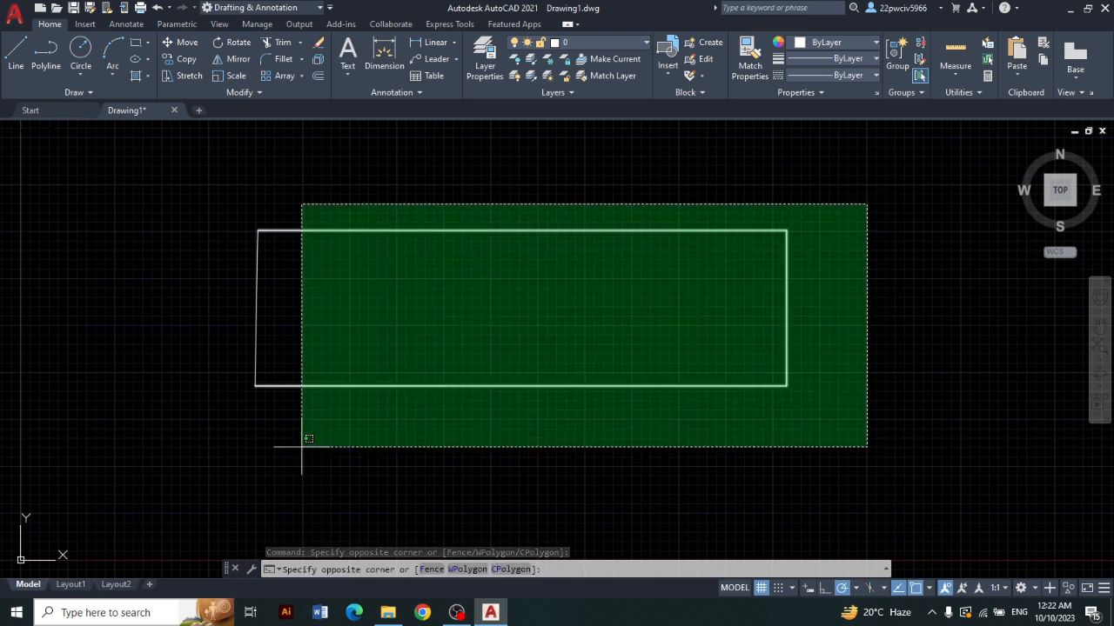
click(302, 446)
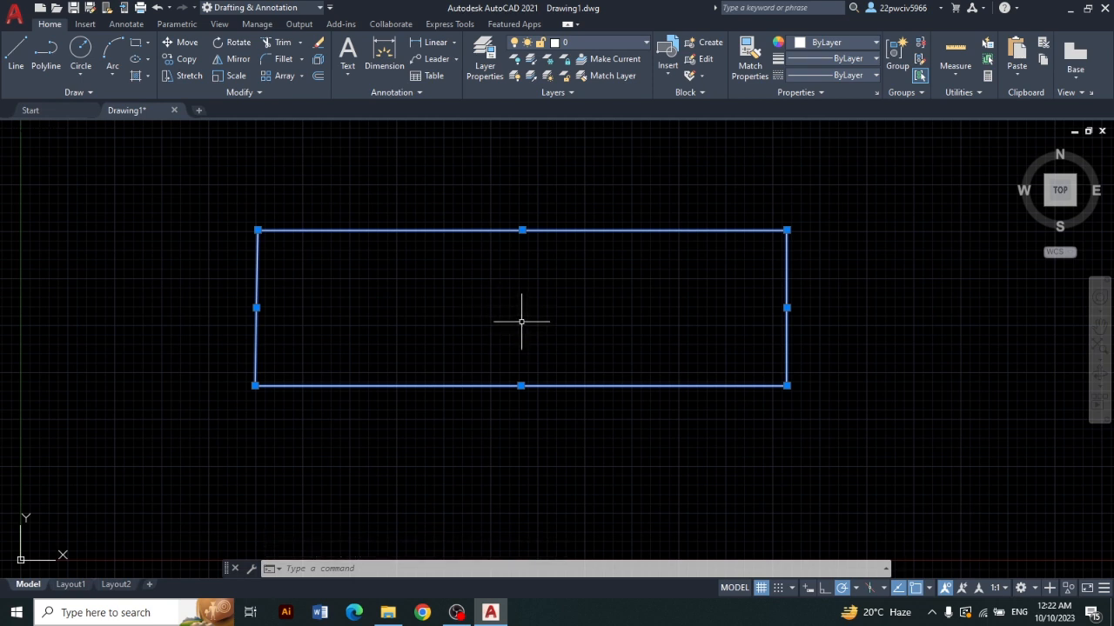
key(Delete)
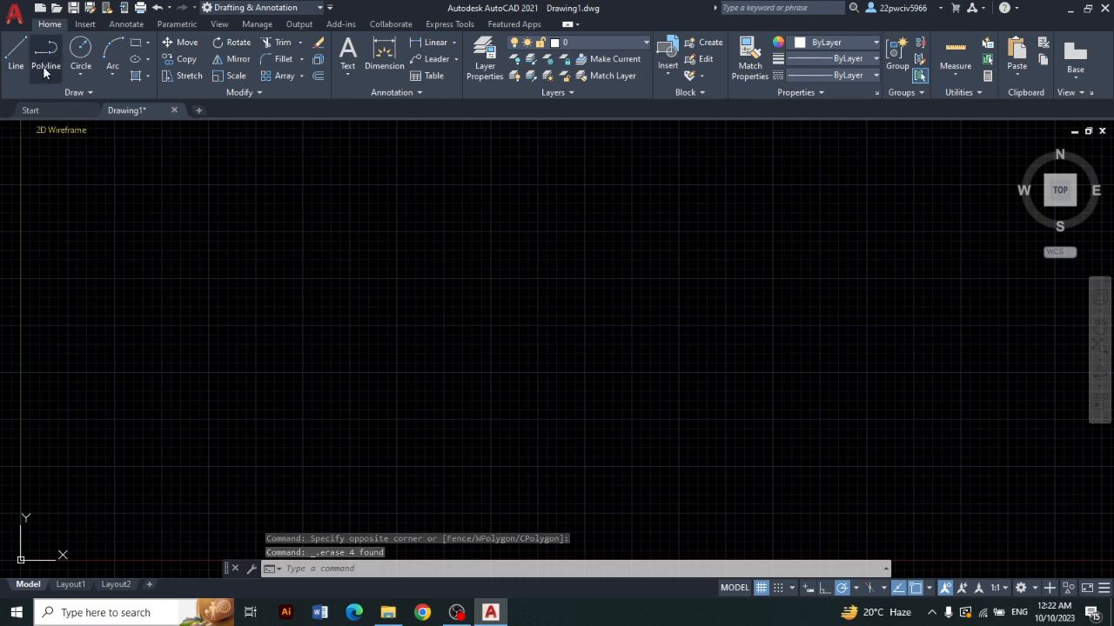
Step: Draw a small, closed four-sided outline in the left half of the drawing area with the Polyline command
click(46, 66)
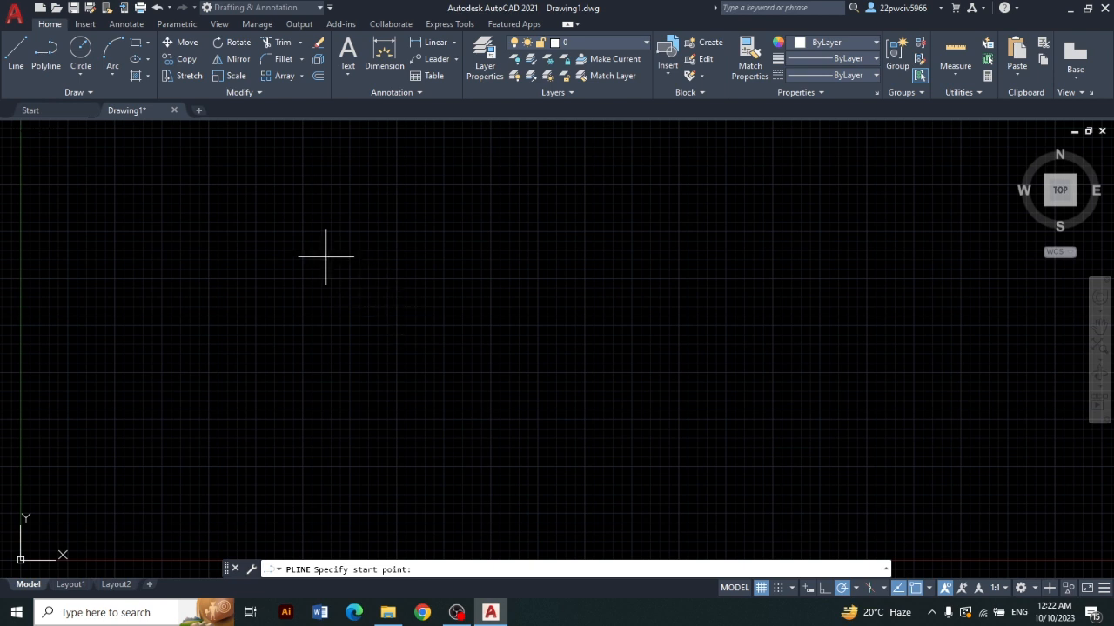
click(277, 253)
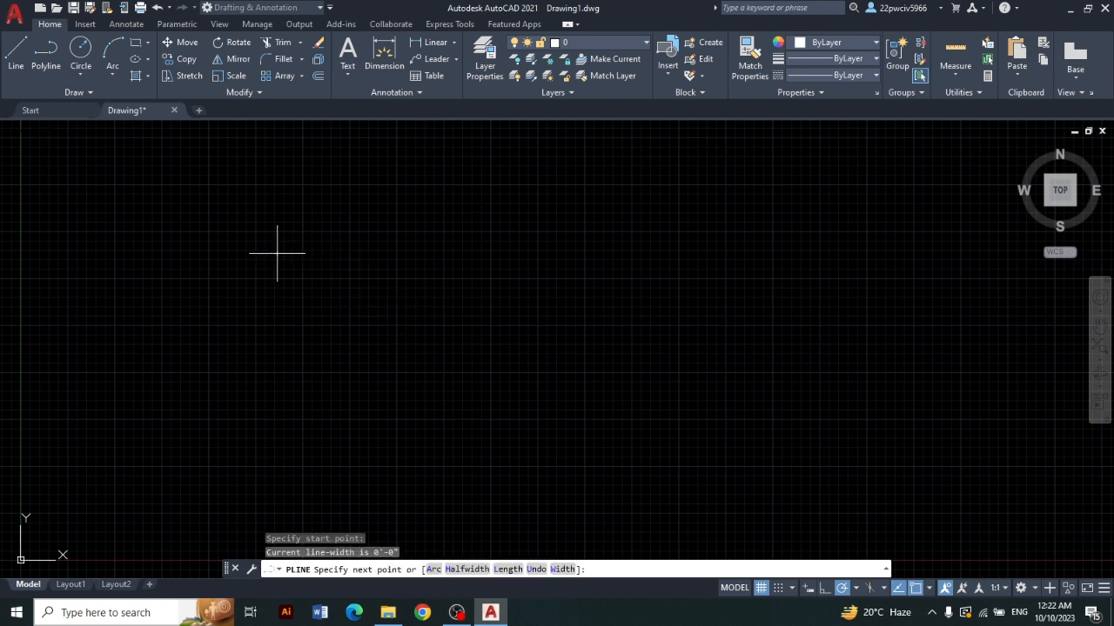
click(412, 253)
click(410, 357)
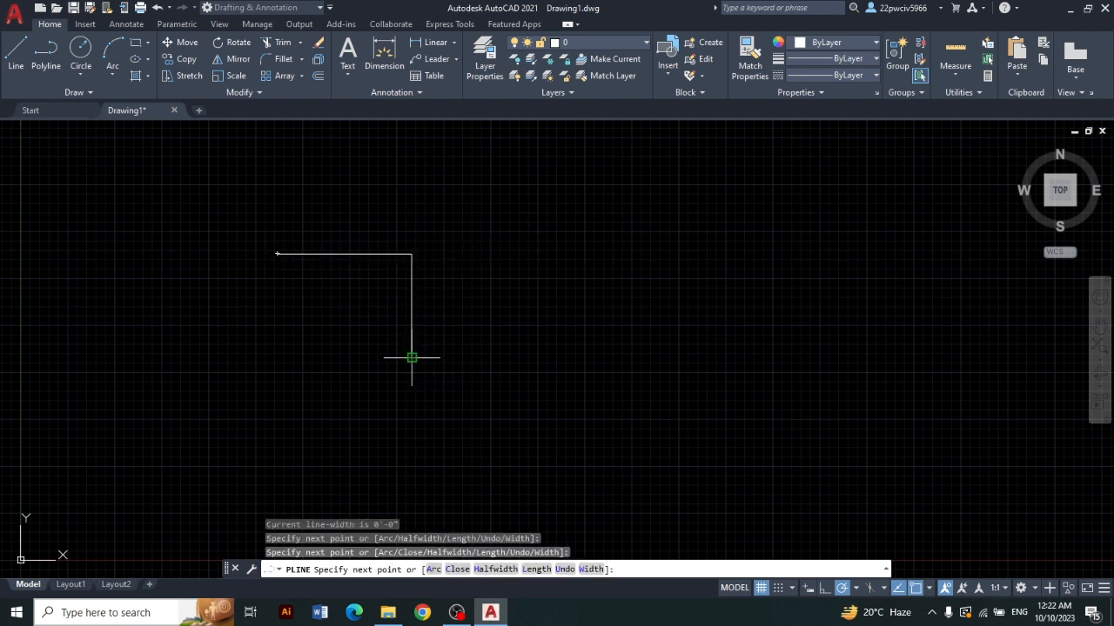
click(280, 357)
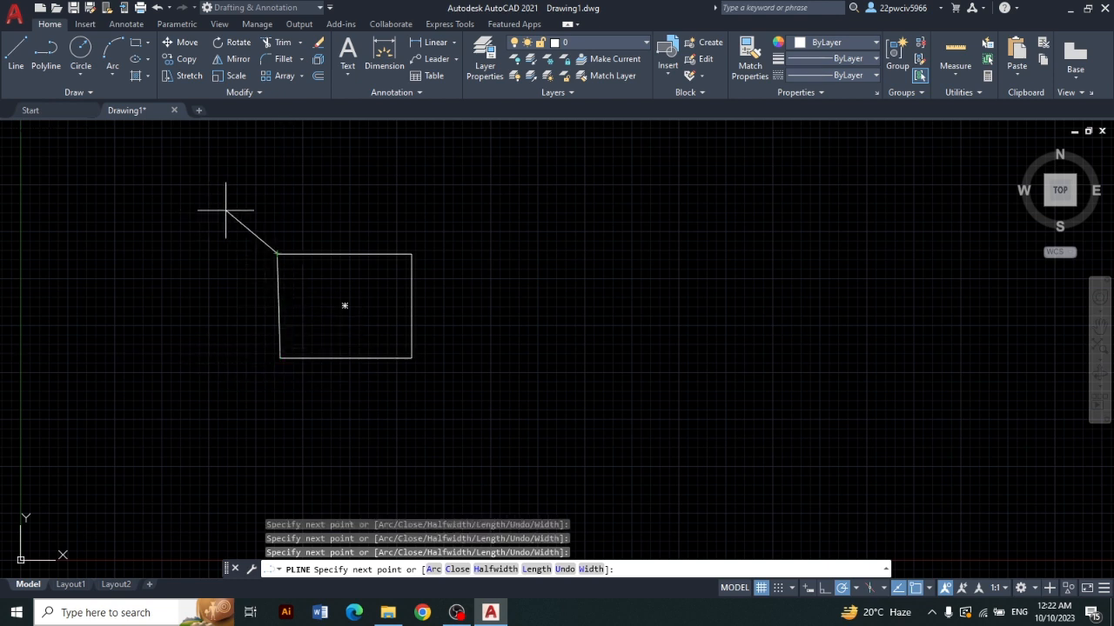
click(277, 254)
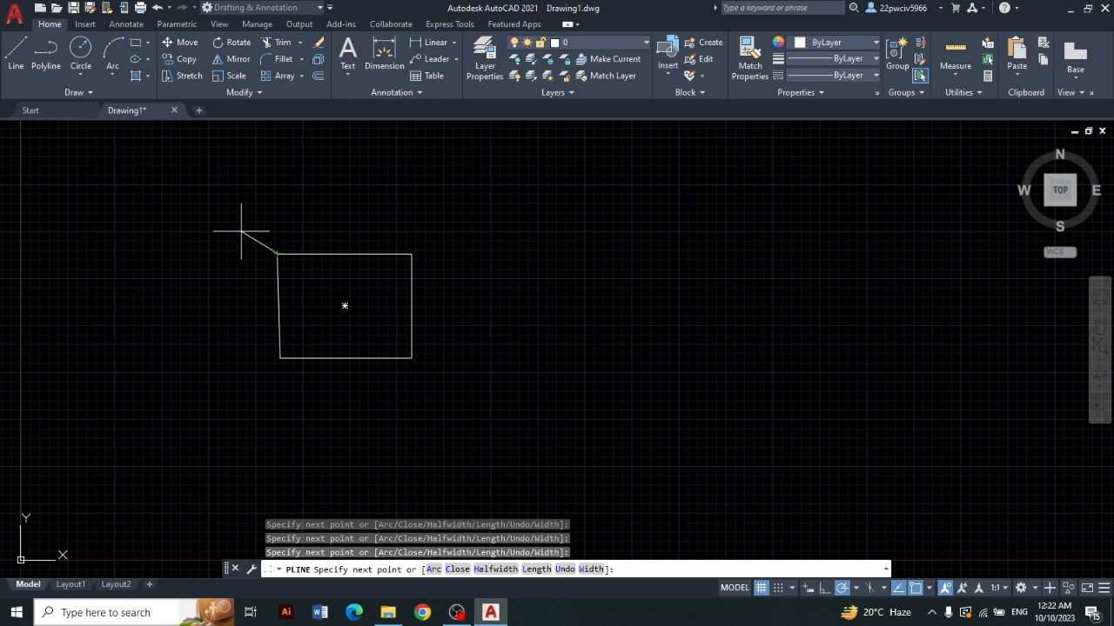
key(Escape)
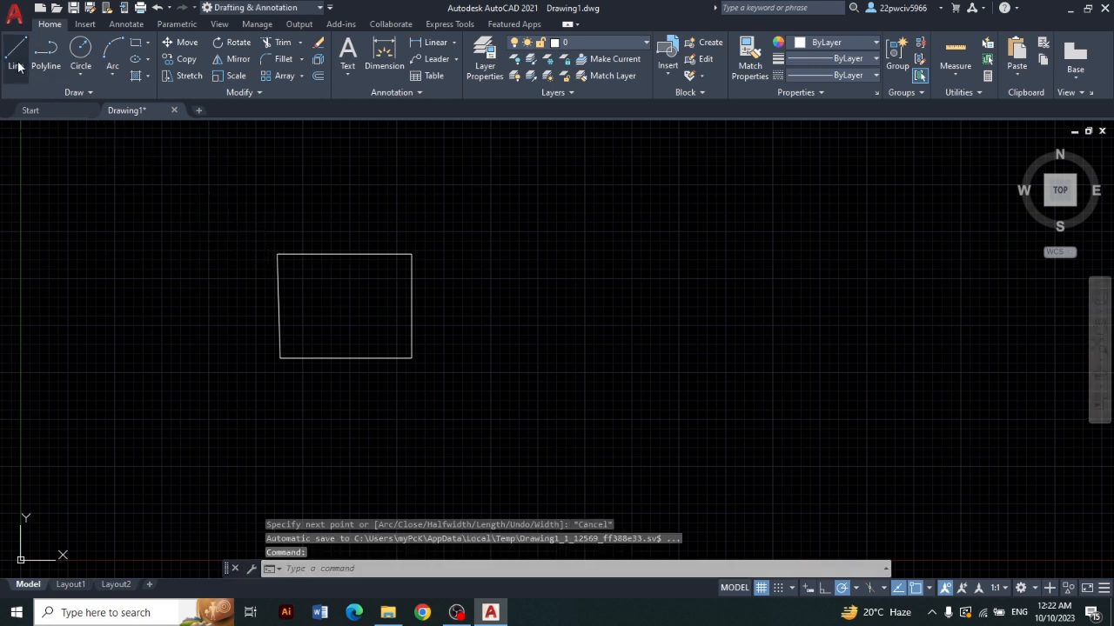
Step: Draw a second closed four-sided outline to the right of the polyline one, at about the same height, with the Line command
click(16, 54)
click(463, 254)
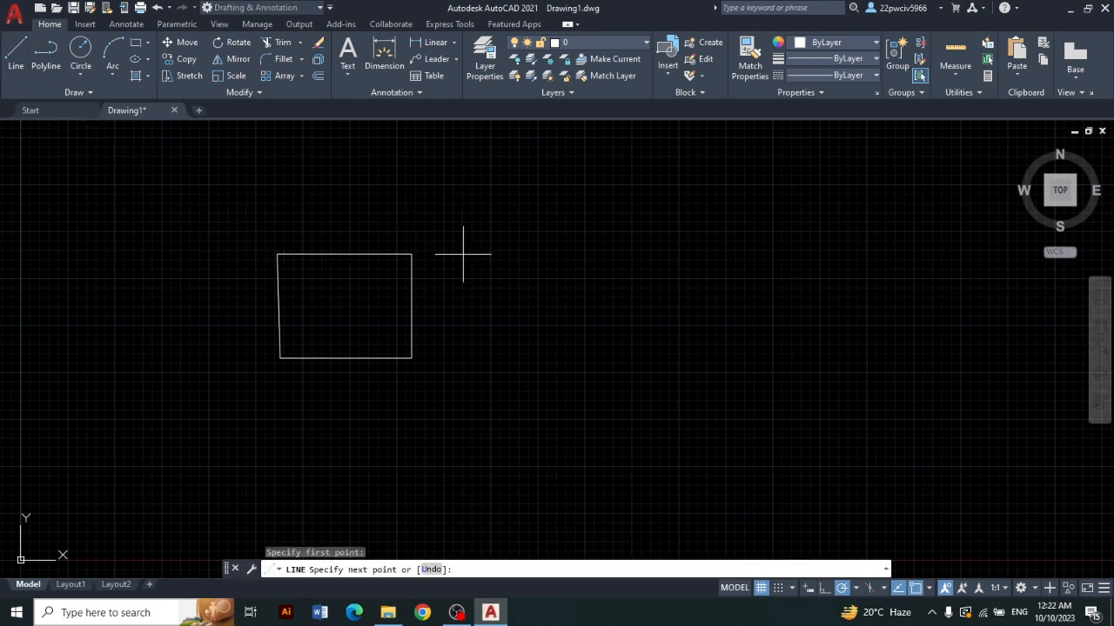
click(640, 254)
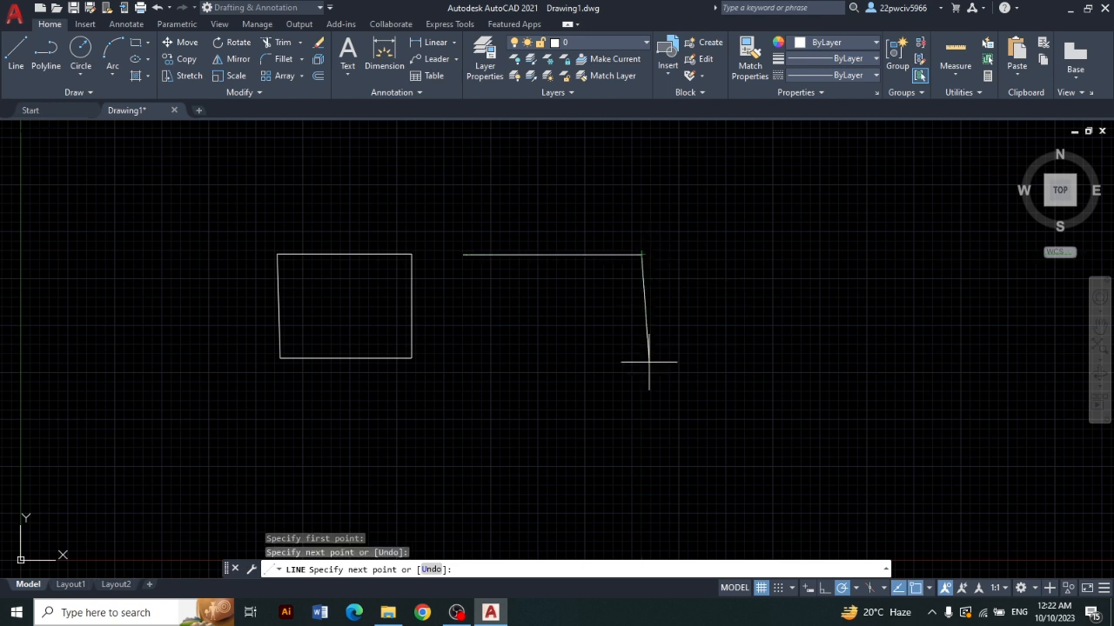
click(469, 360)
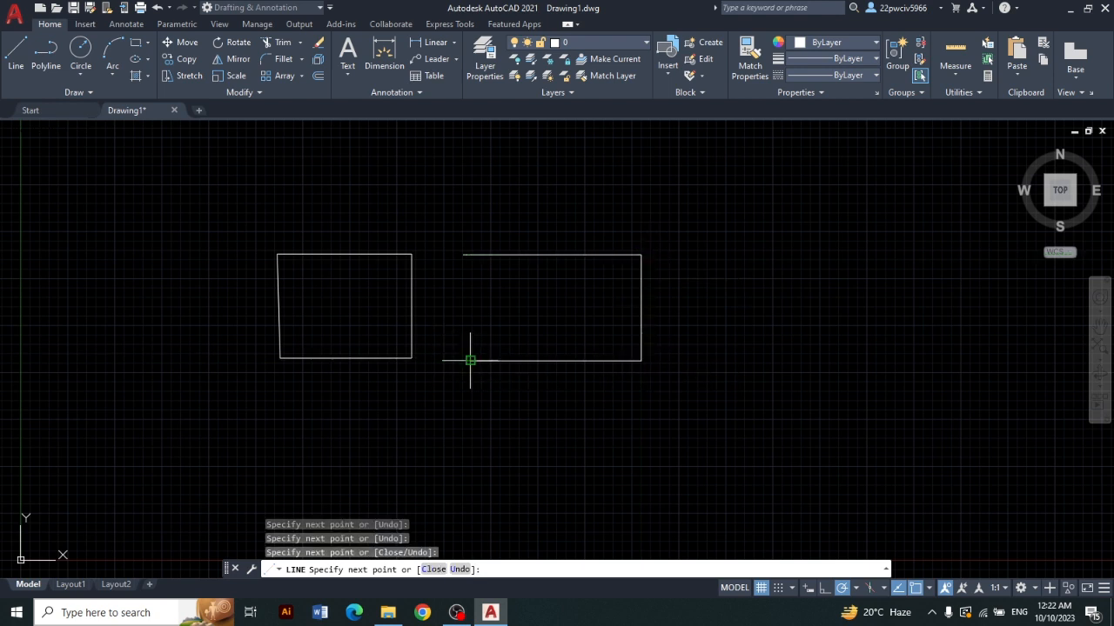
click(463, 255)
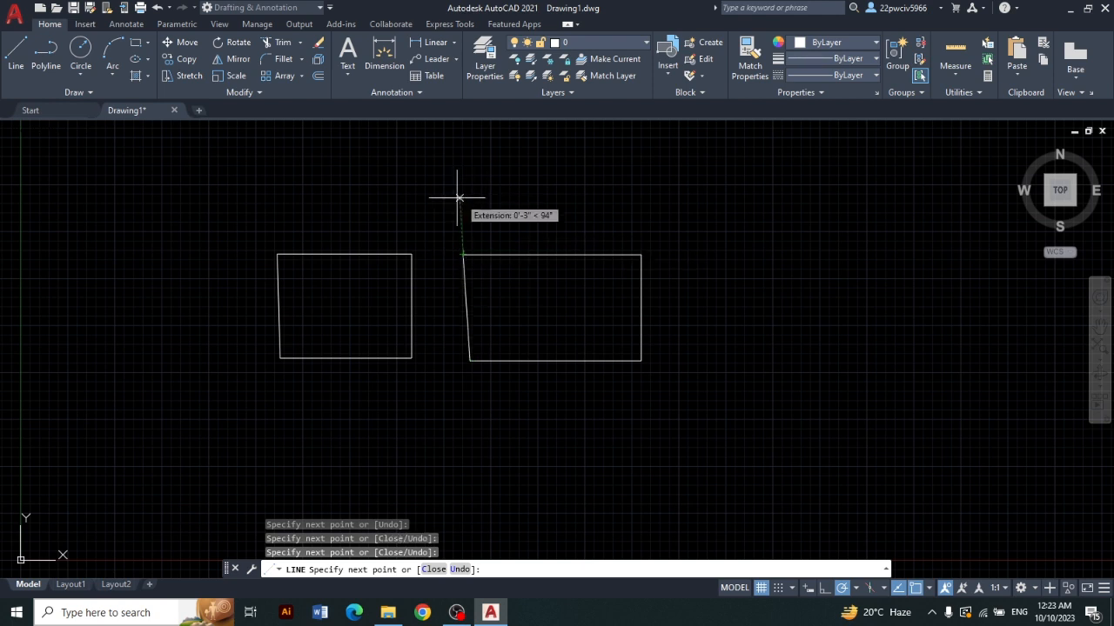
key(Escape)
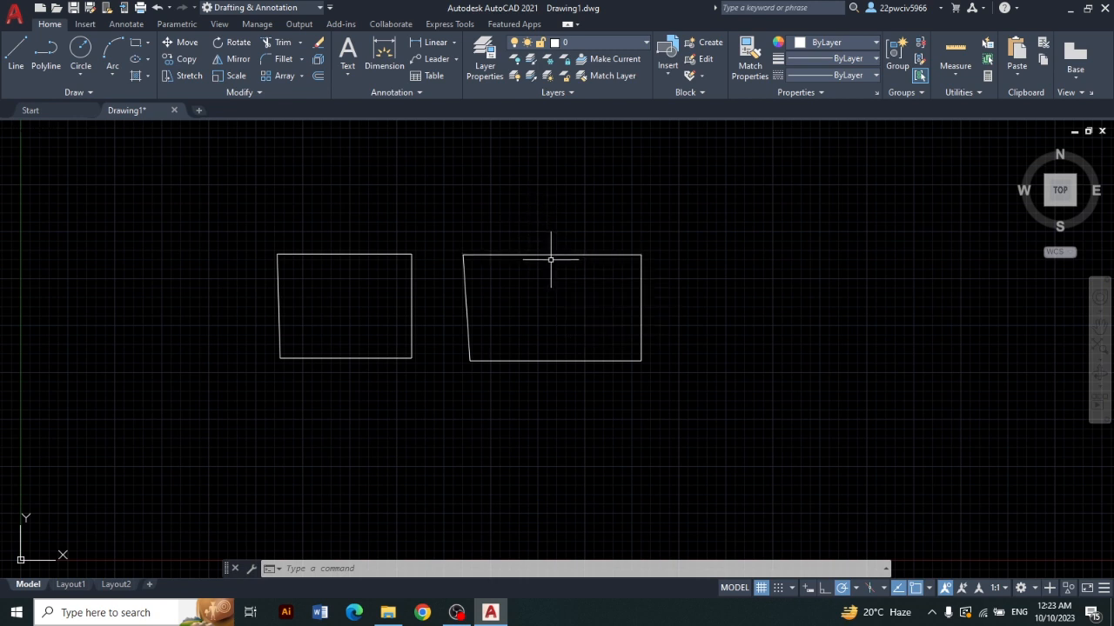
Step: Select the polyline outline with a small crossing selection over its upper-right corner
mouse_move(554, 254)
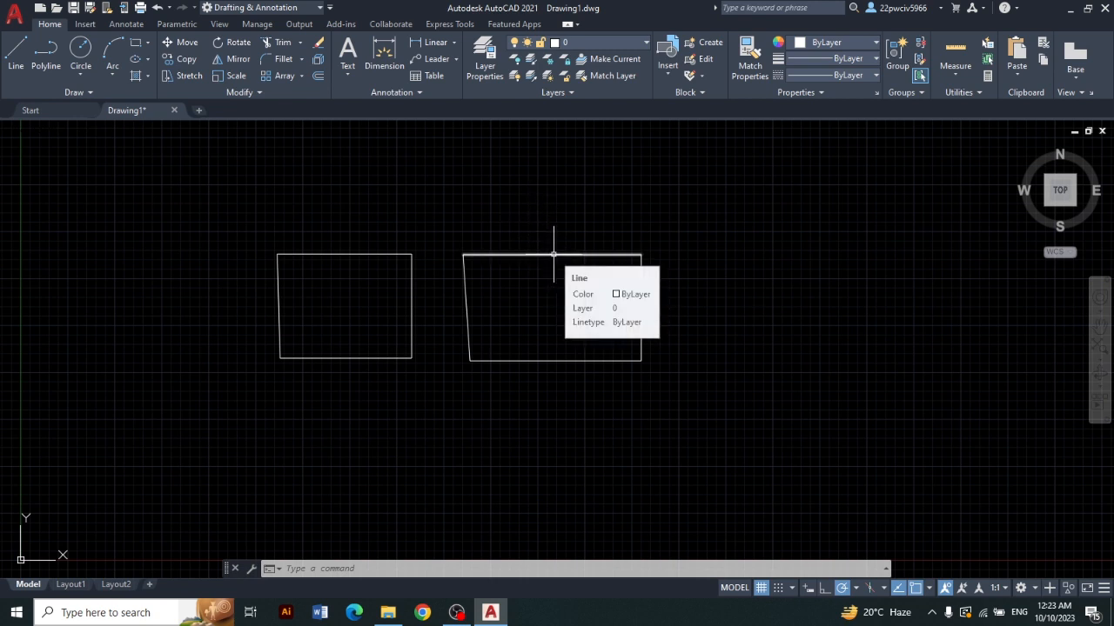
click(424, 198)
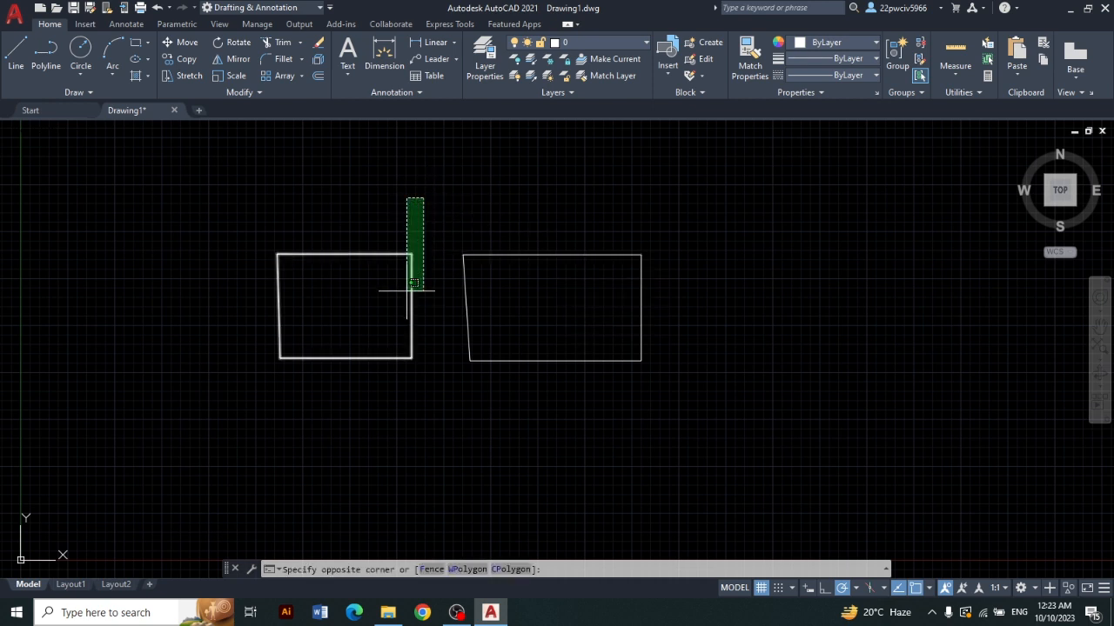
click(410, 223)
click(430, 235)
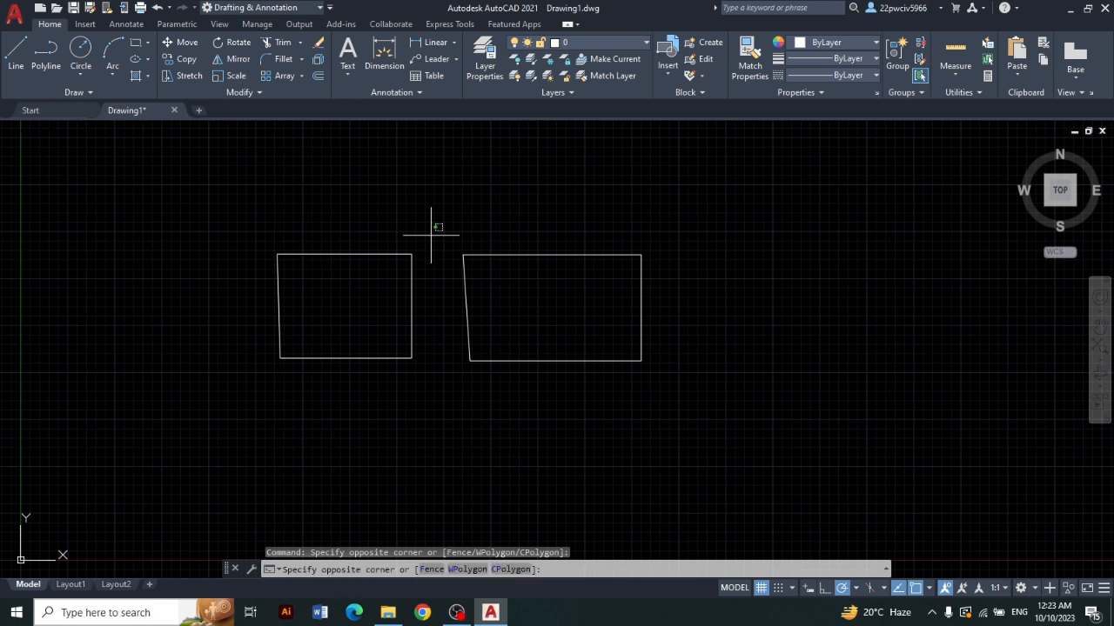
click(394, 273)
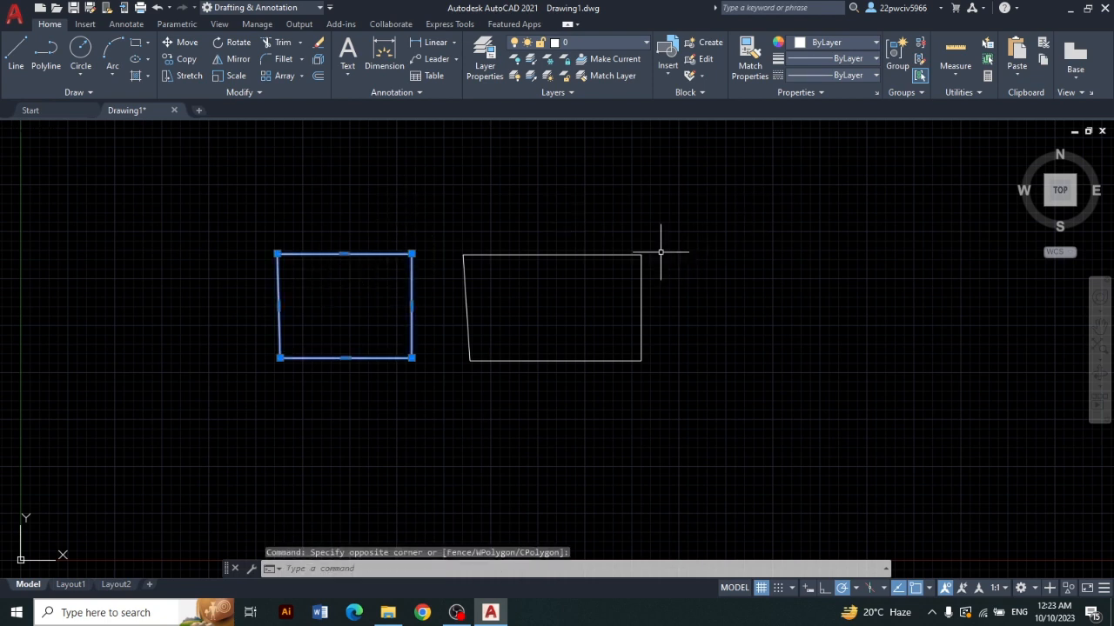
Step: Add only the right-hand side of the Line-drawn outline to the selection using a crossing selection
click(695, 223)
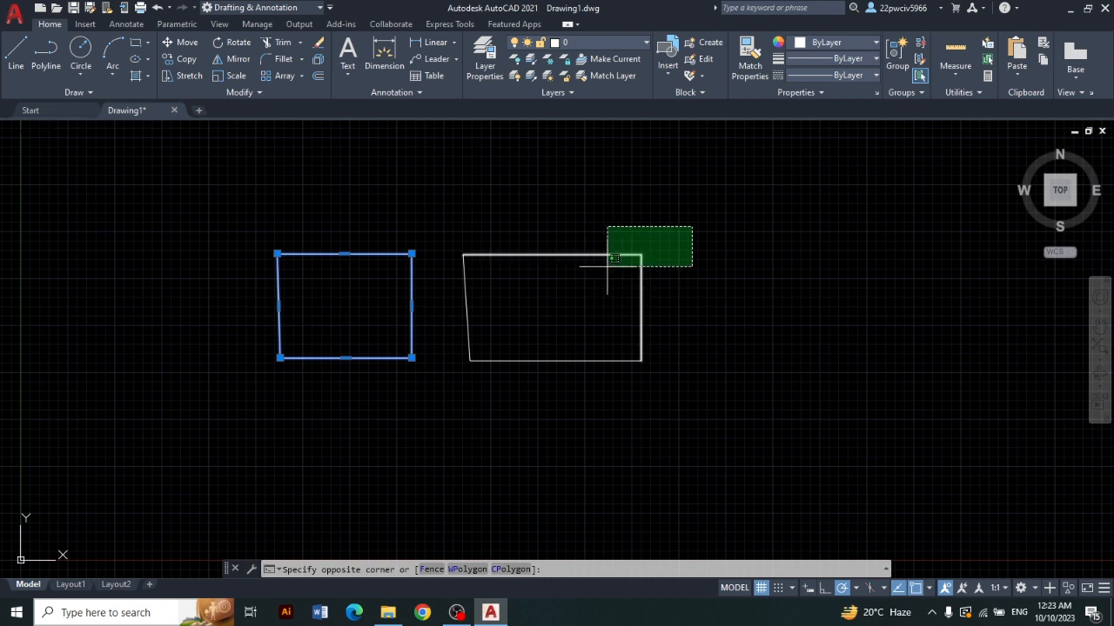
click(697, 246)
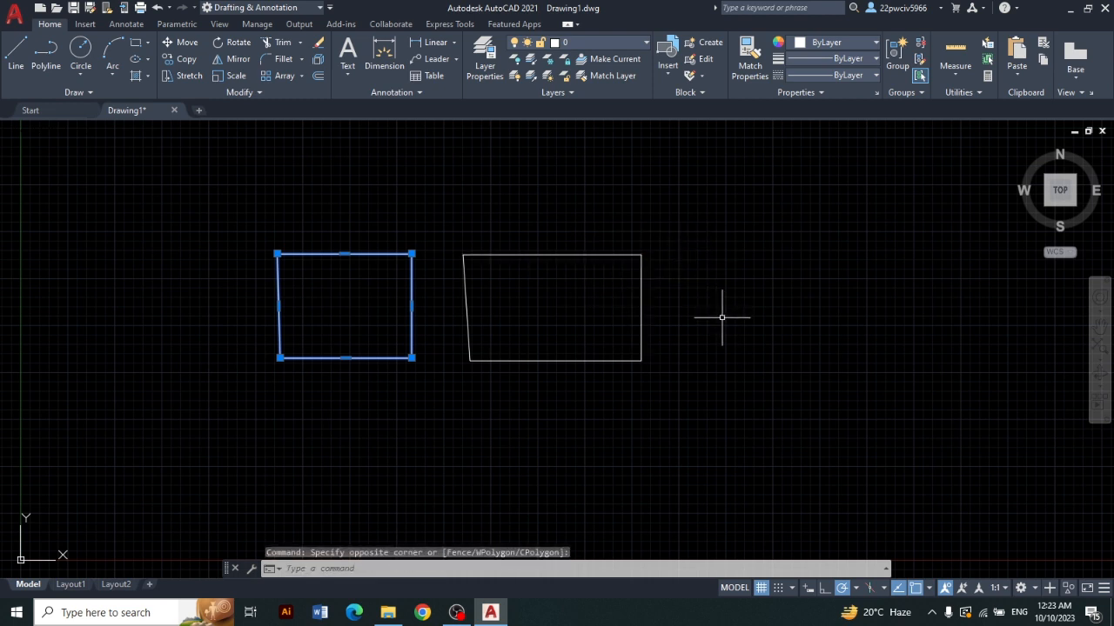
click(722, 317)
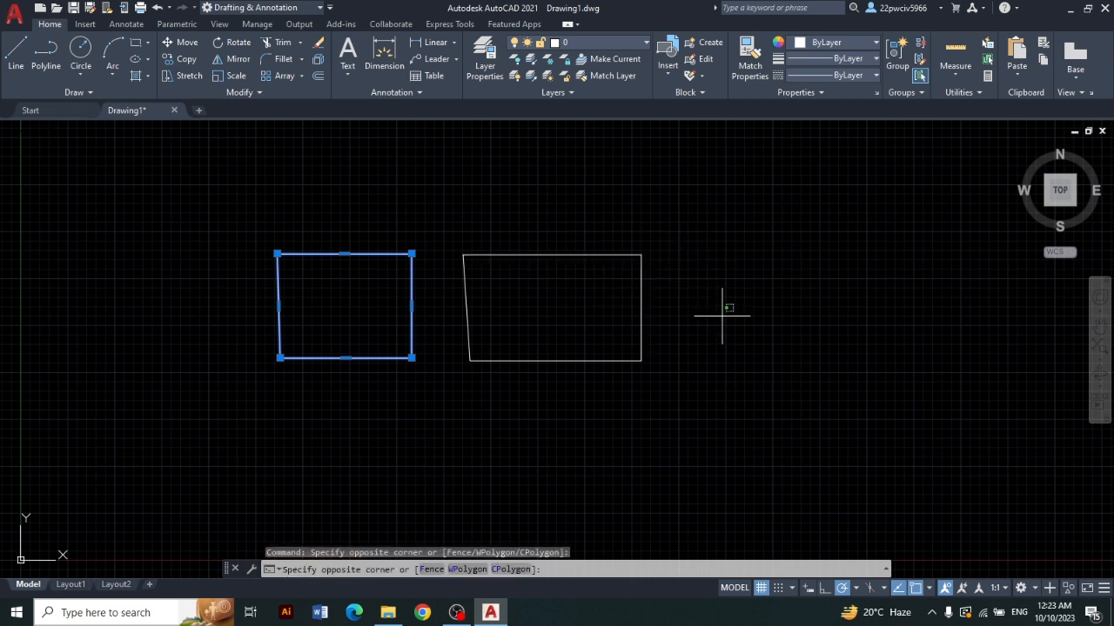
click(615, 317)
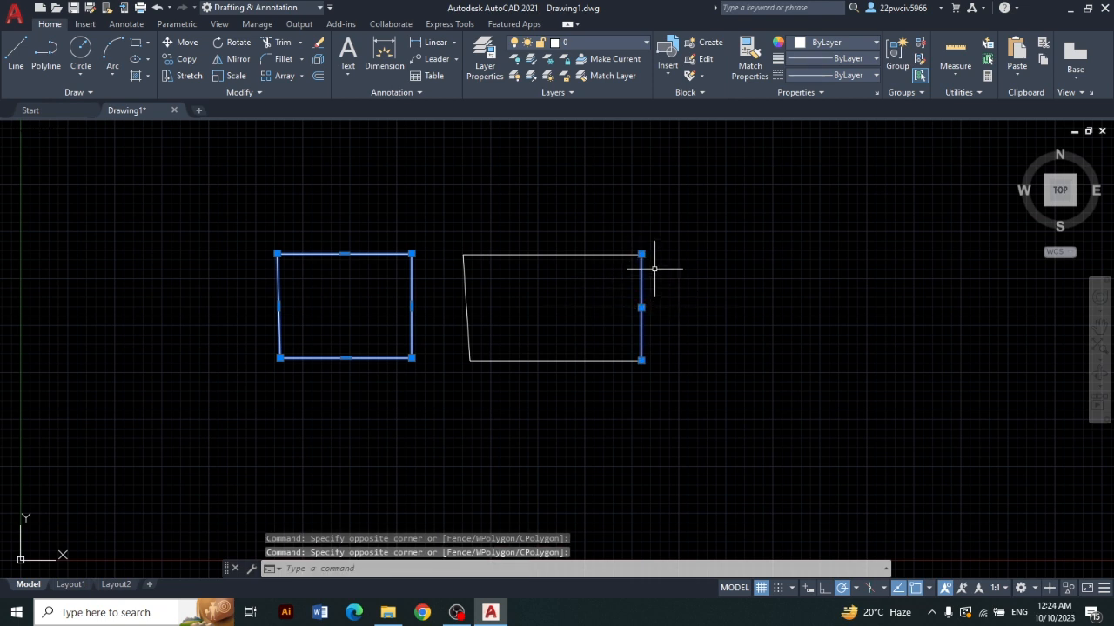
Step: Add the remaining sides of the Line-drawn outline with a crossing selection and erase both outlines
click(737, 232)
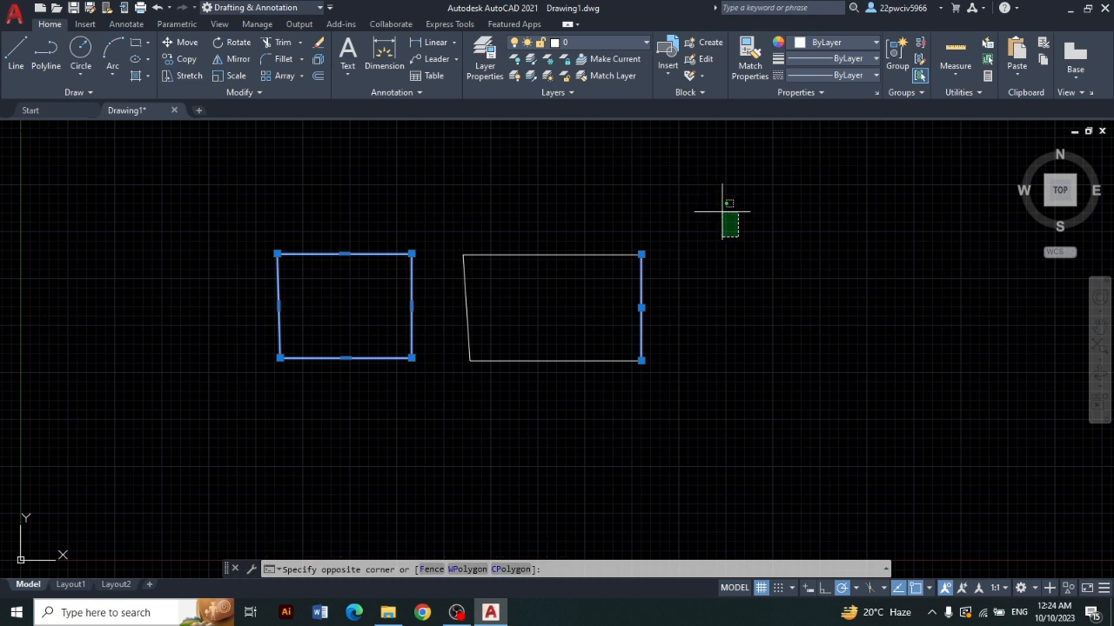
click(722, 211)
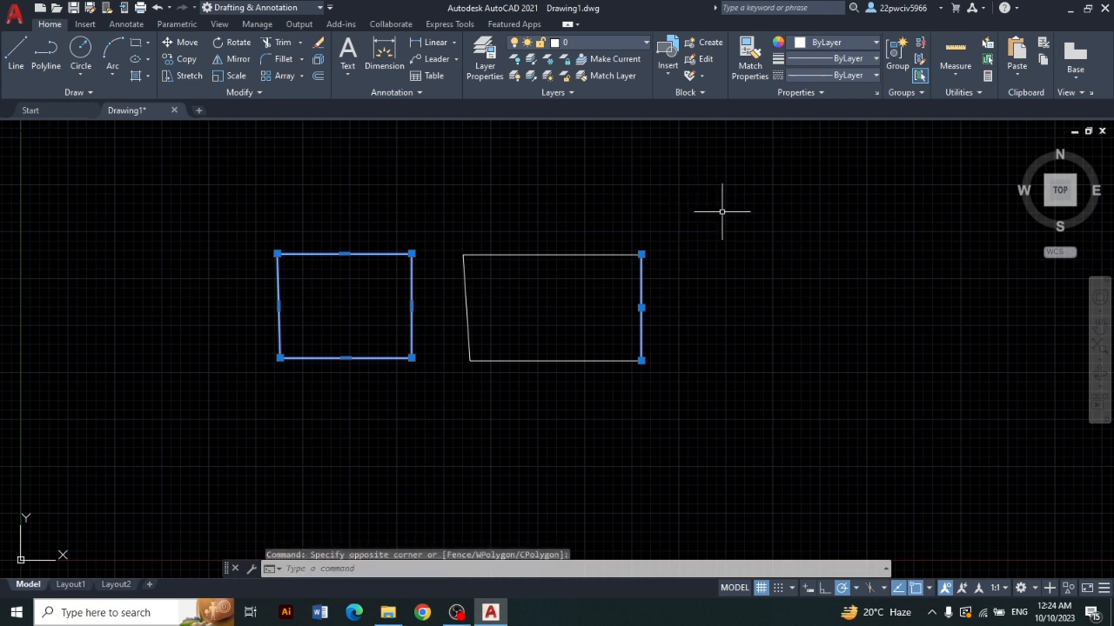
click(754, 234)
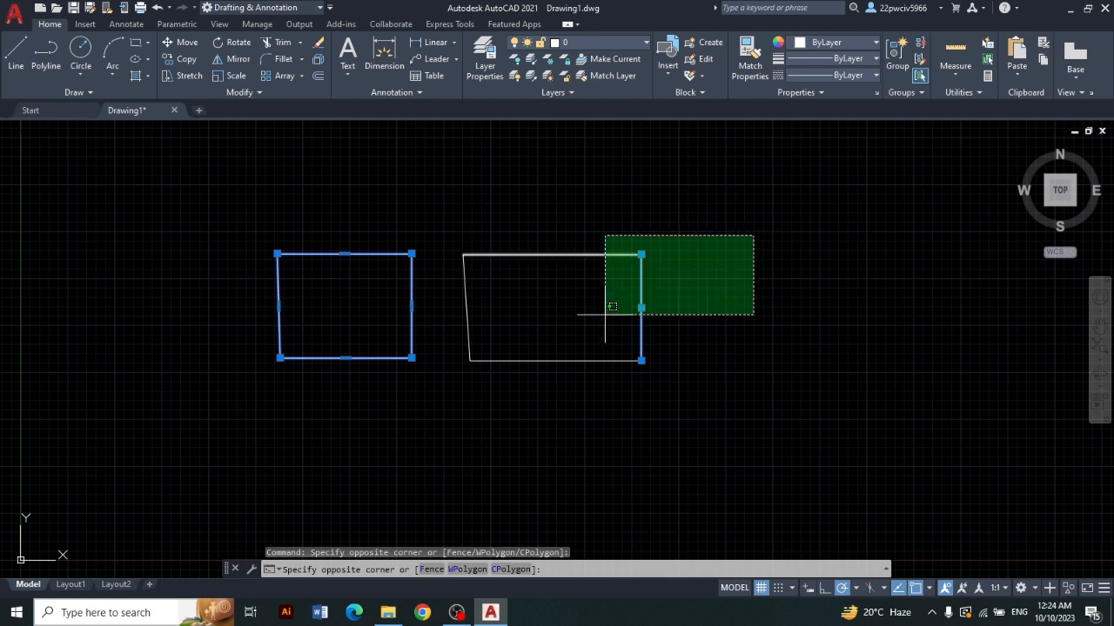
click(461, 413)
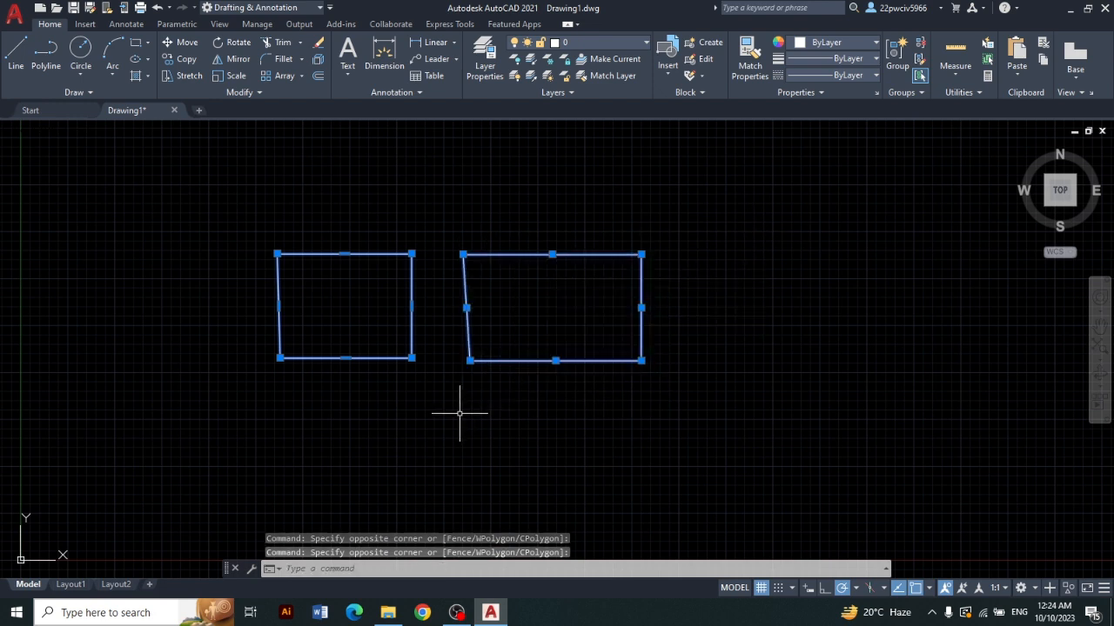
key(Delete)
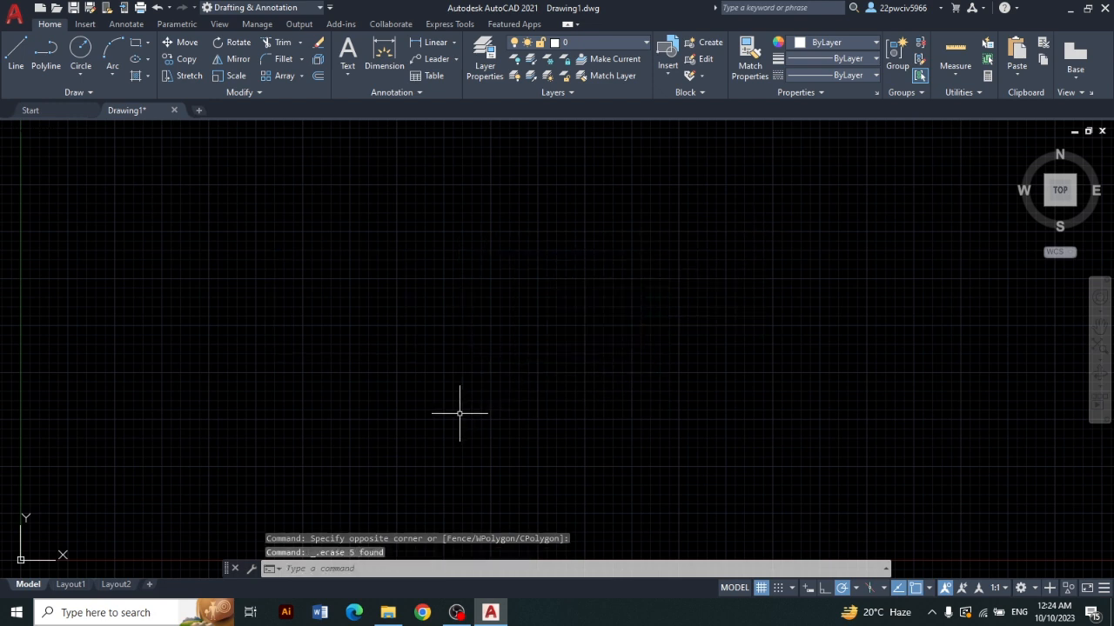
Step: Draw one large, irregular closed four-sided outline in the middle of the drawing area with the Polyline command
click(45, 61)
click(374, 217)
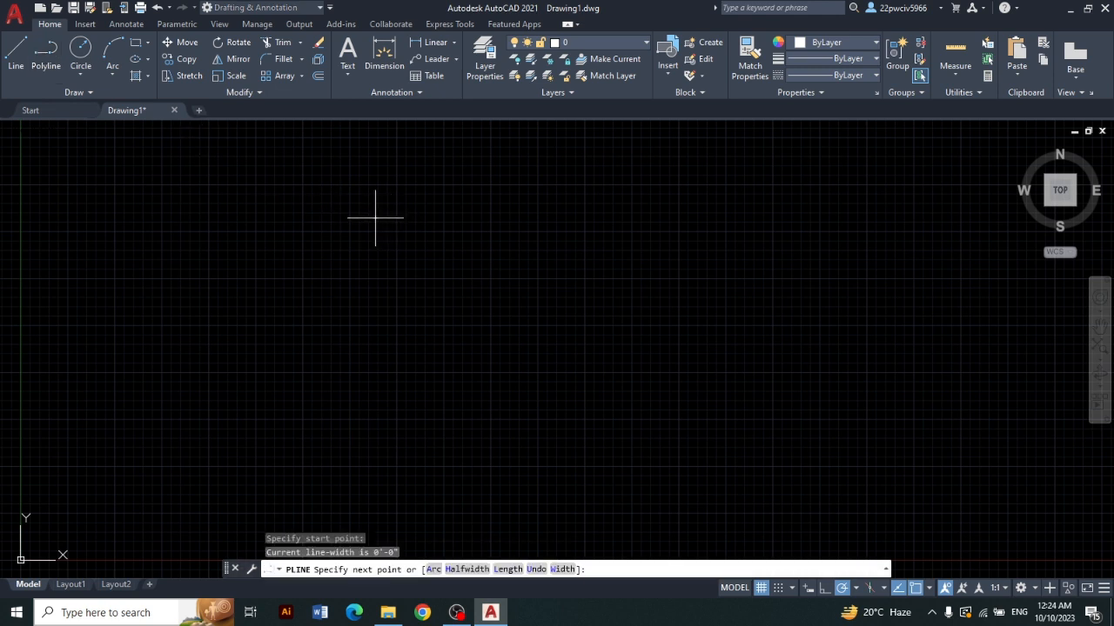
click(651, 210)
click(678, 432)
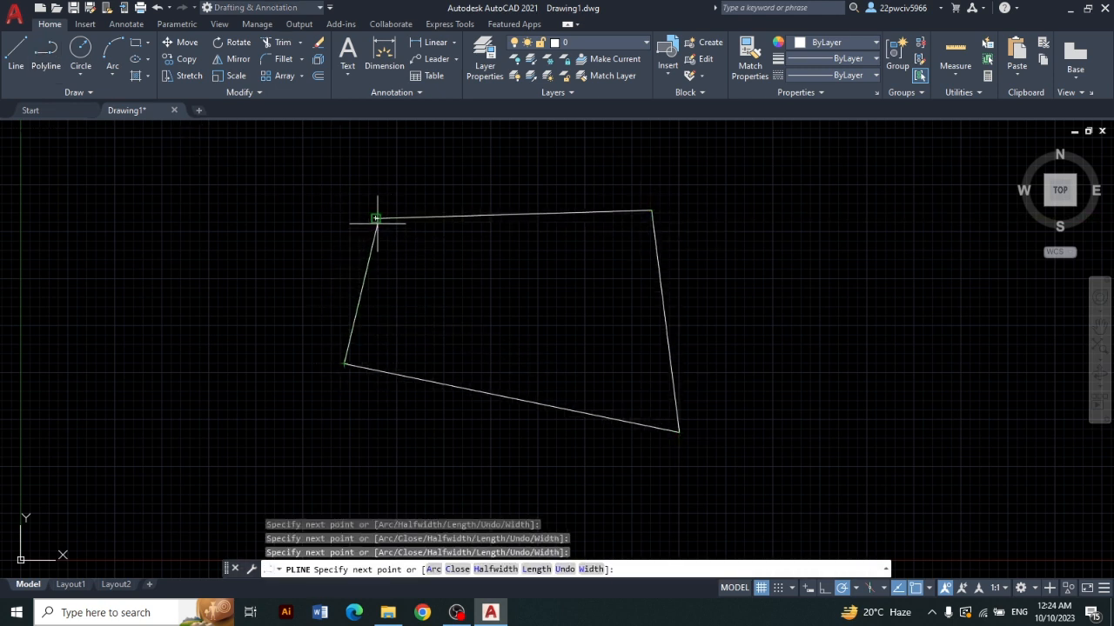
click(375, 218)
key(Escape)
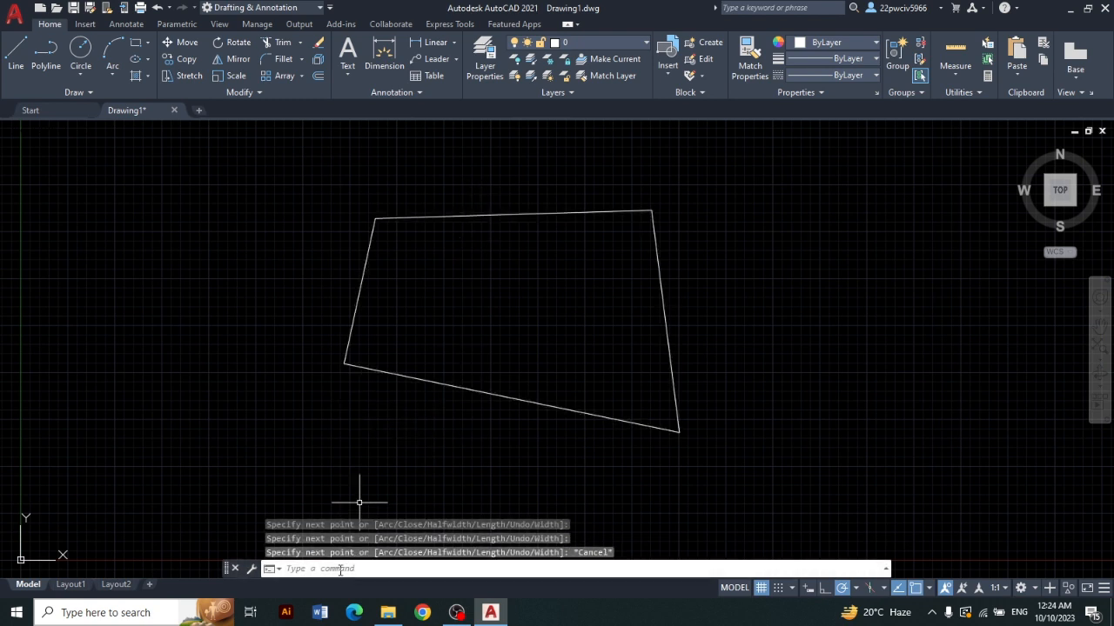
Step: Explode the four-sided polyline into separate lines with the EXPLODE command
text(EXPL)
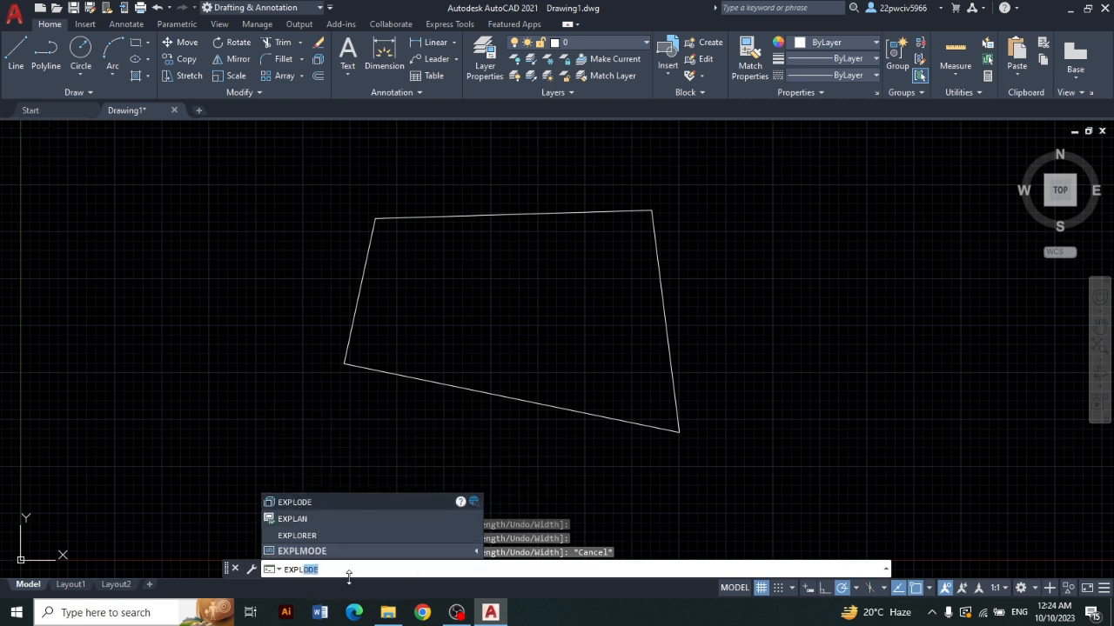
key(Return)
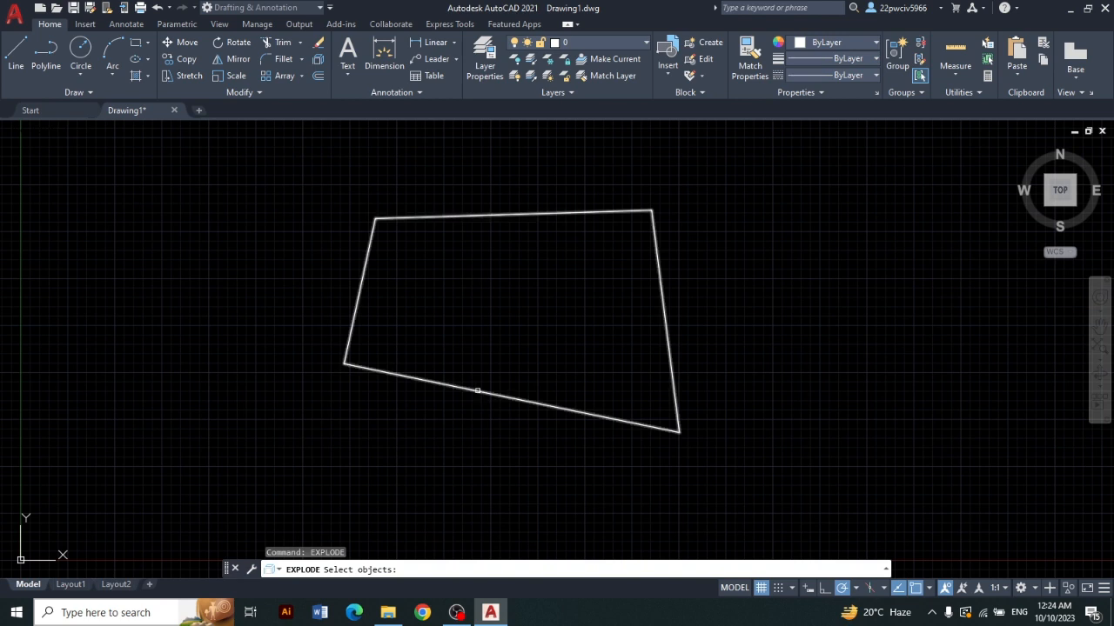
click(477, 390)
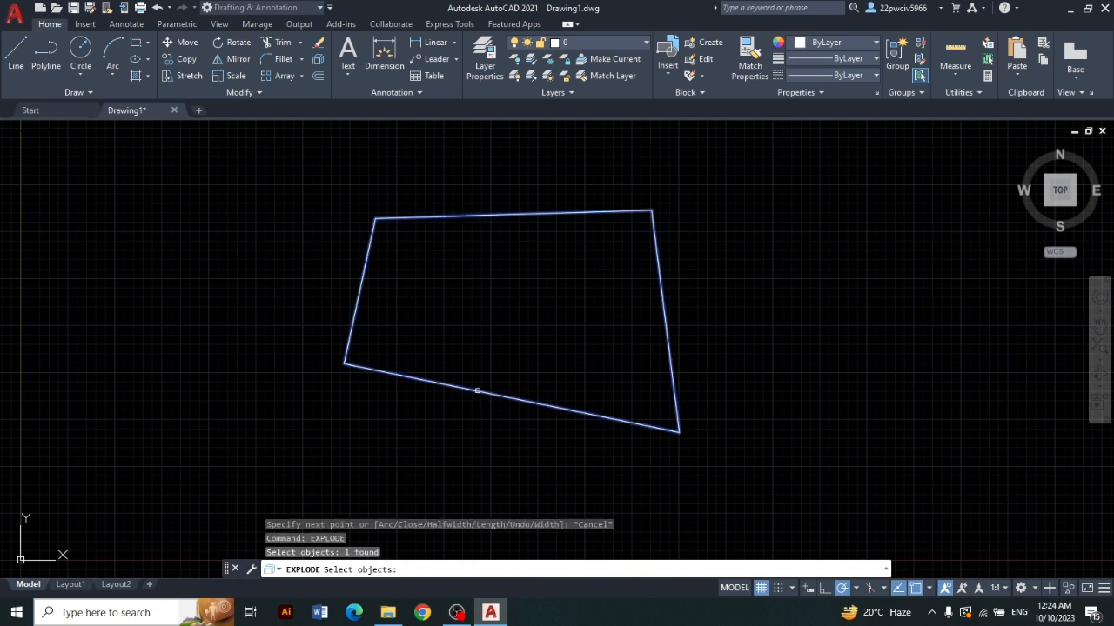
key(Return)
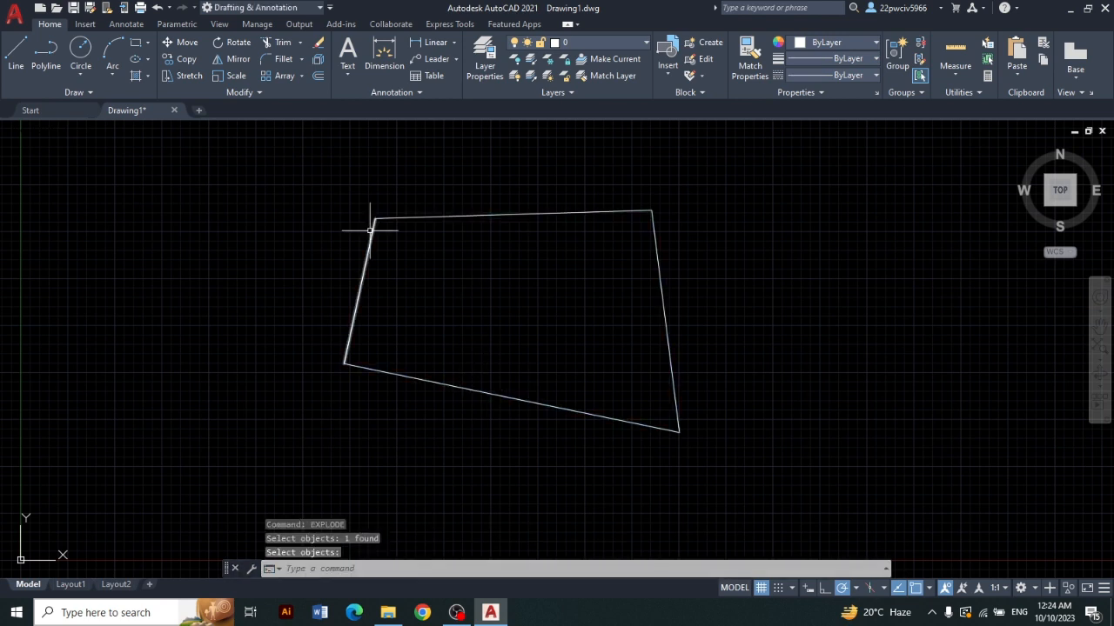
Step: Select the four separate sides one by one and join them into a single polyline with the JOIN command
click(453, 218)
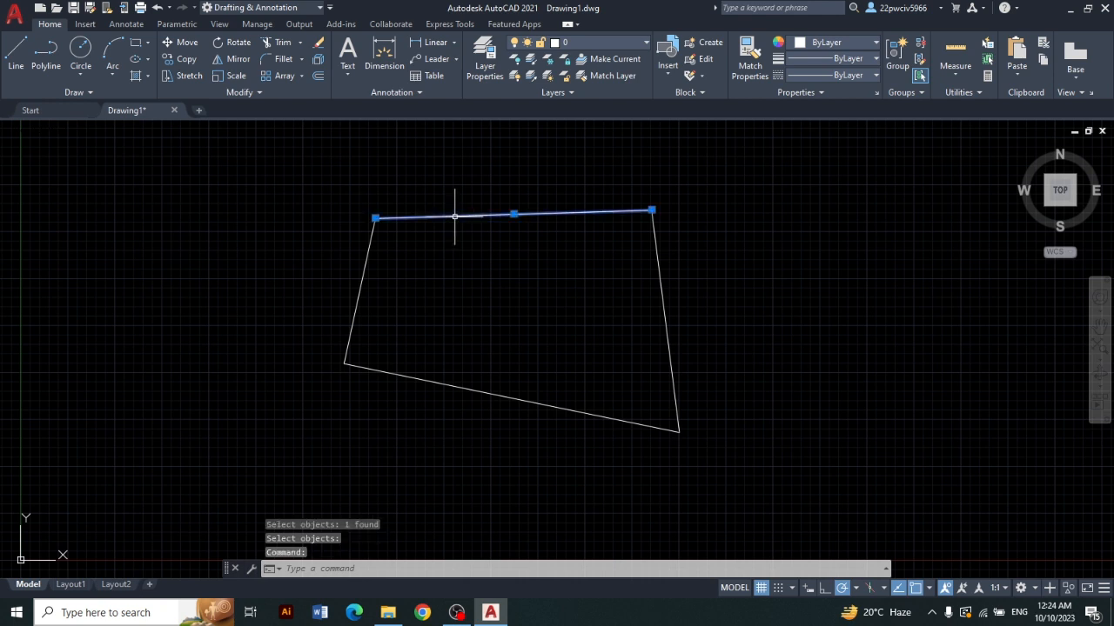
click(656, 252)
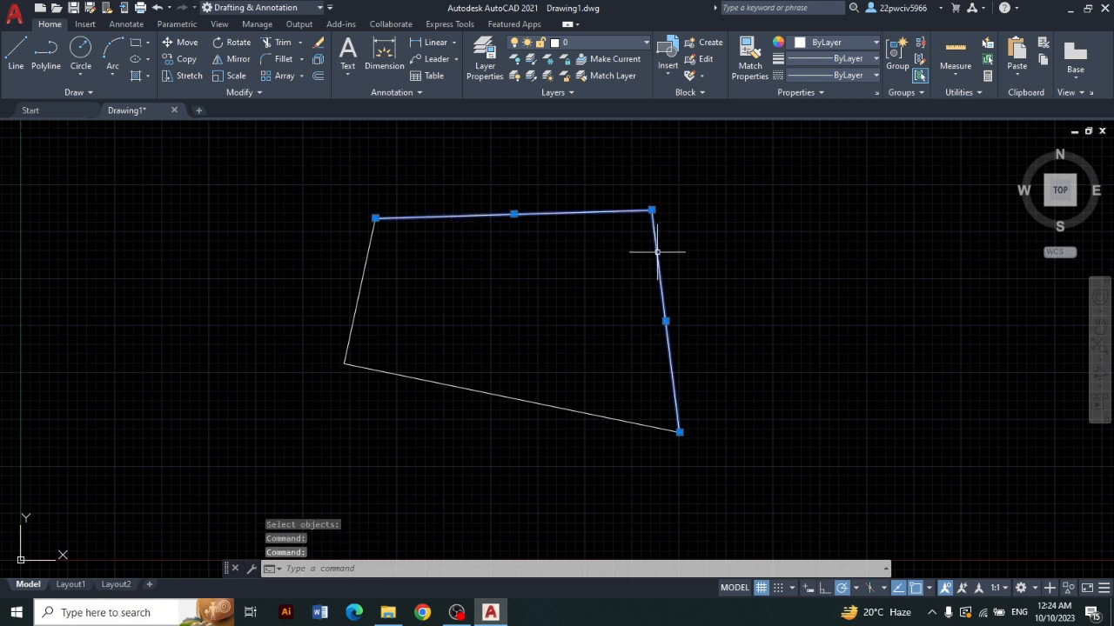
click(498, 394)
click(359, 291)
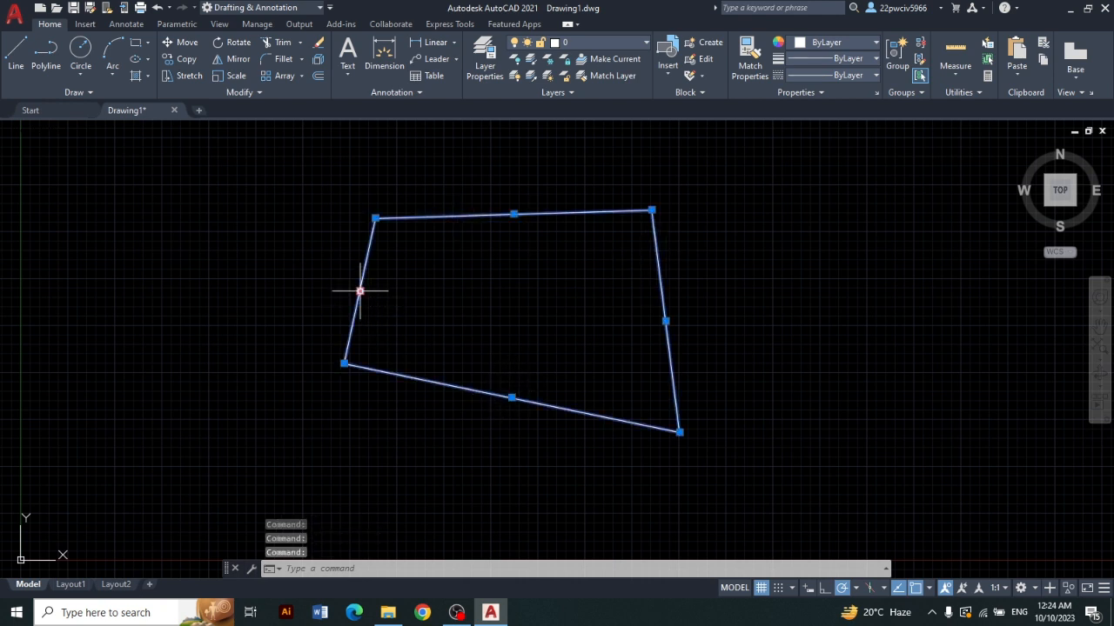
click(756, 215)
click(528, 164)
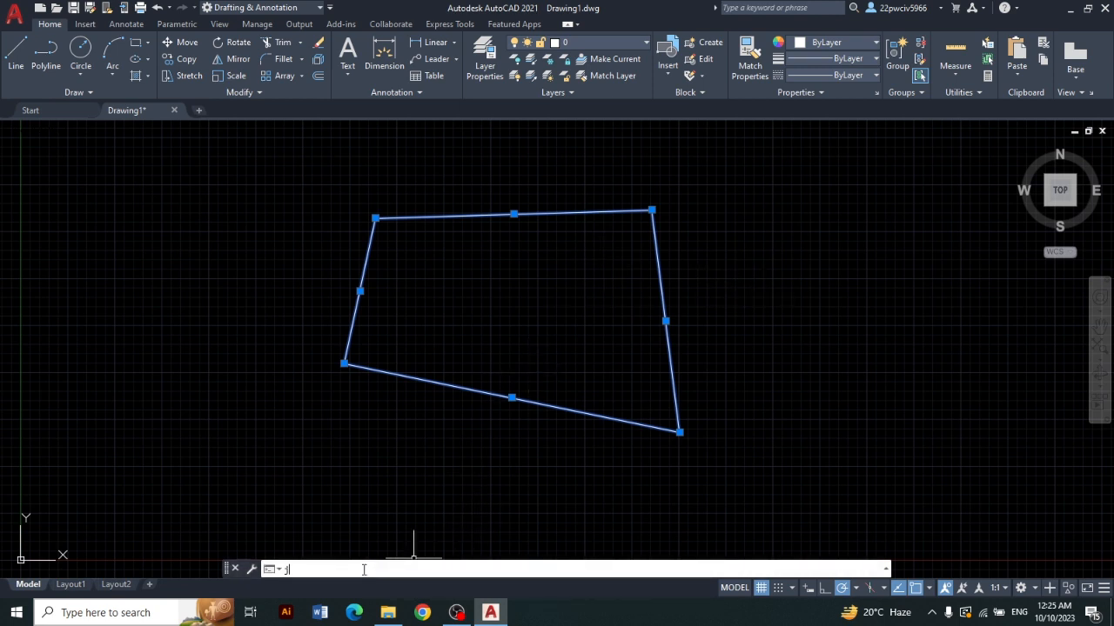
text(OI)
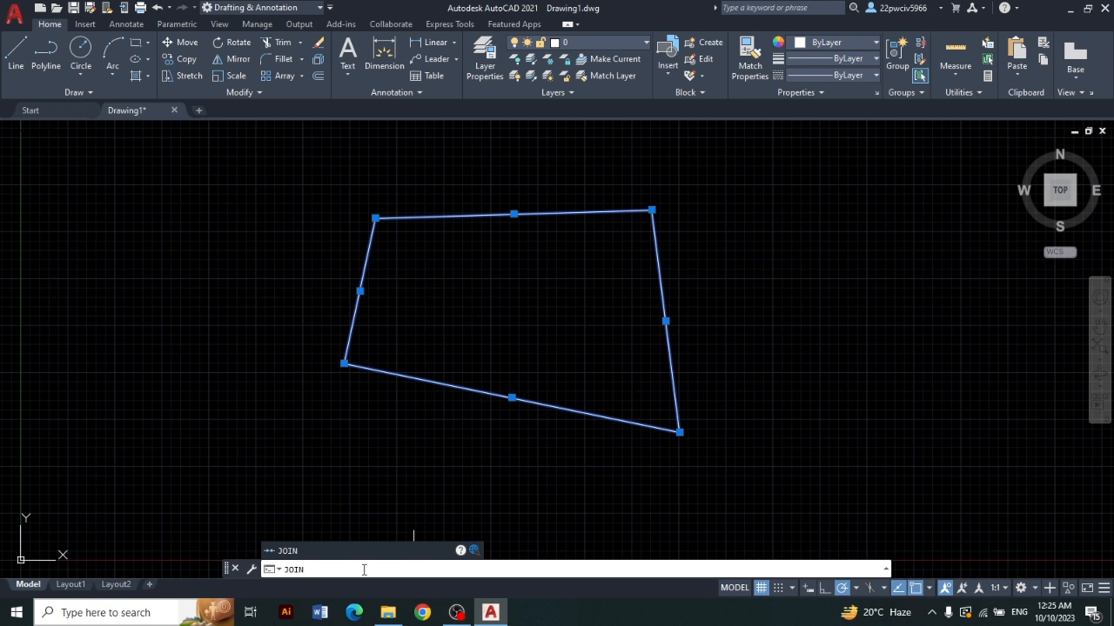
text(N)
key(Return)
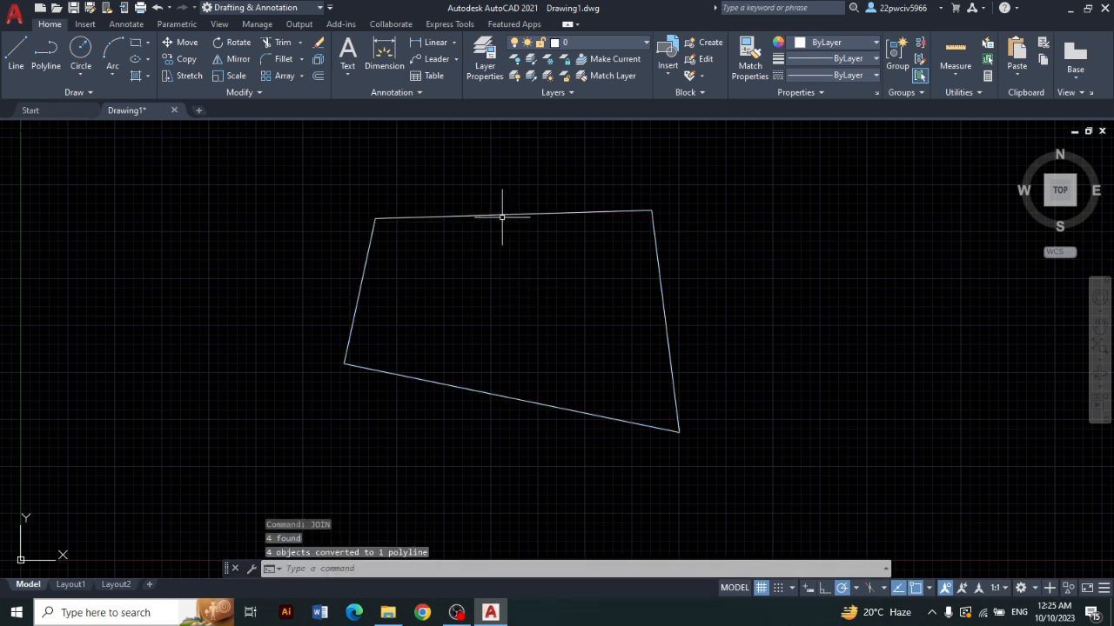
Step: Select the joined outline by its upper side to check that it is one object, and clear the selection
click(502, 216)
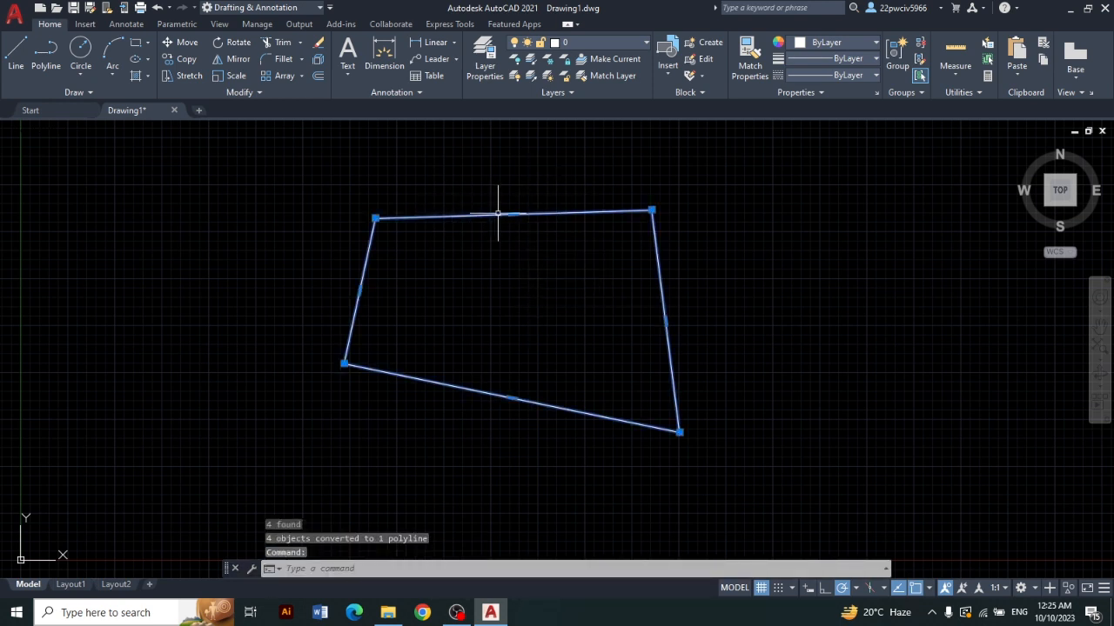
click(566, 190)
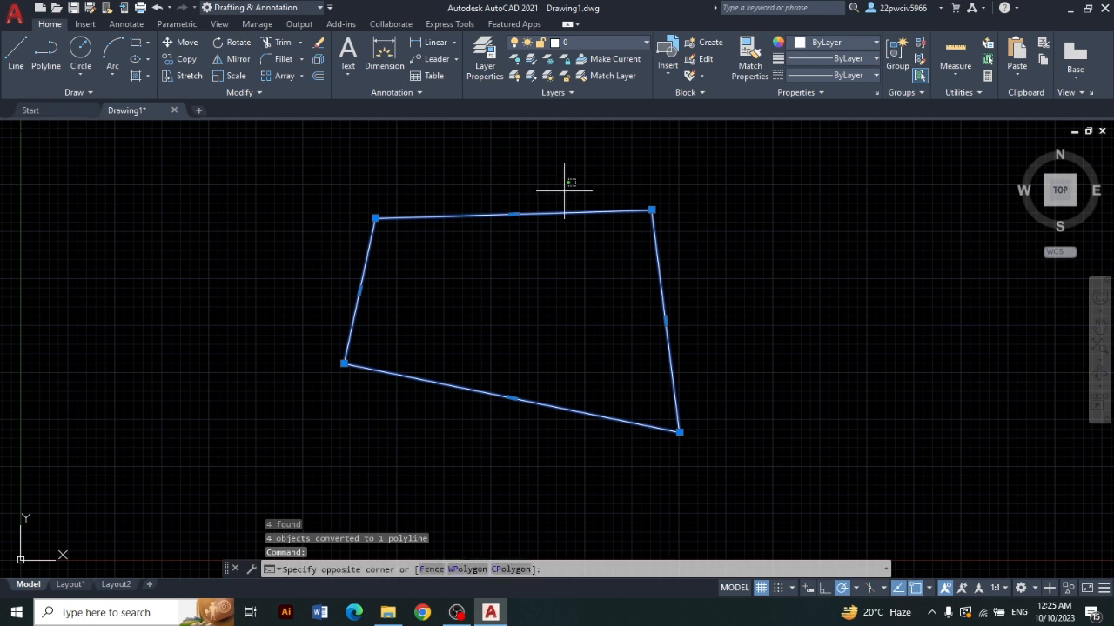
key(Escape)
text(l)
key(Return)
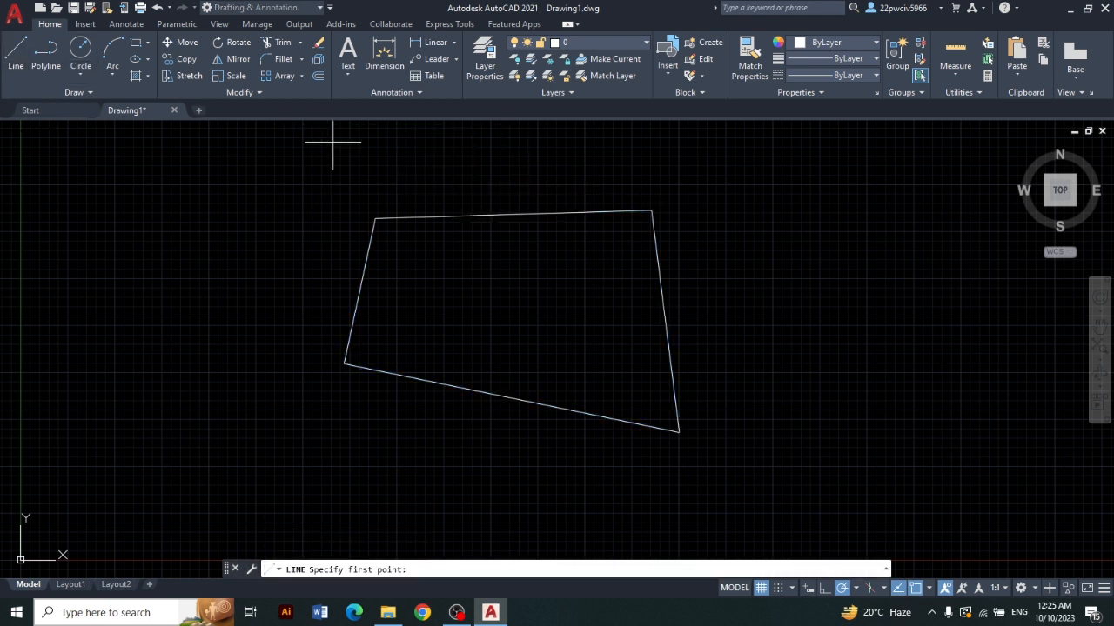
key(Escape)
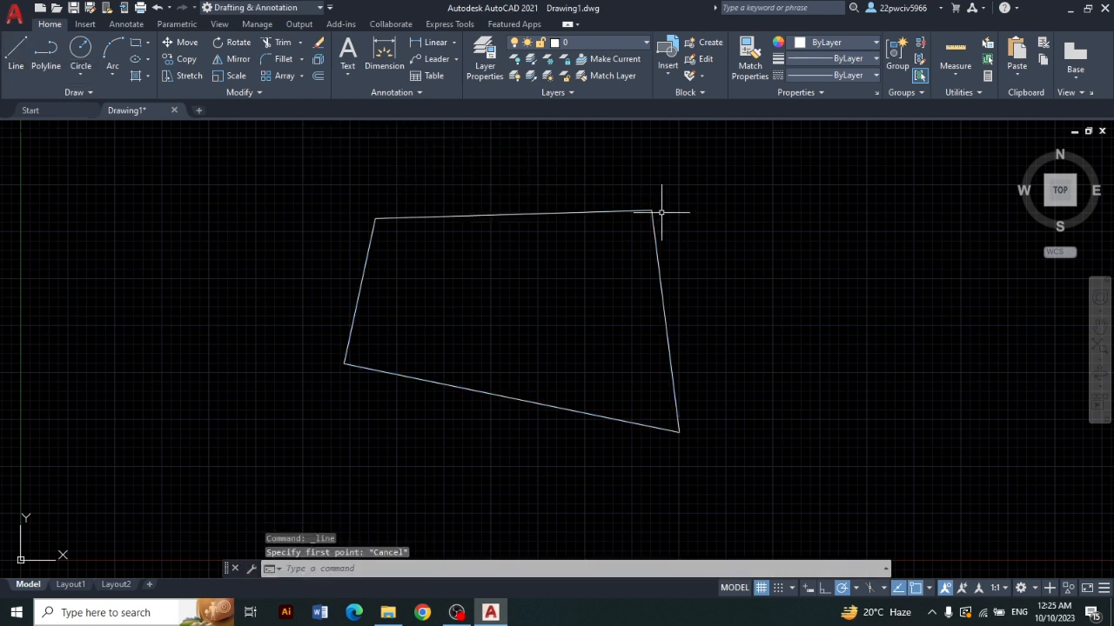
Step: Erase the joined polyline using a crossing selection over its upper-right corner
click(765, 184)
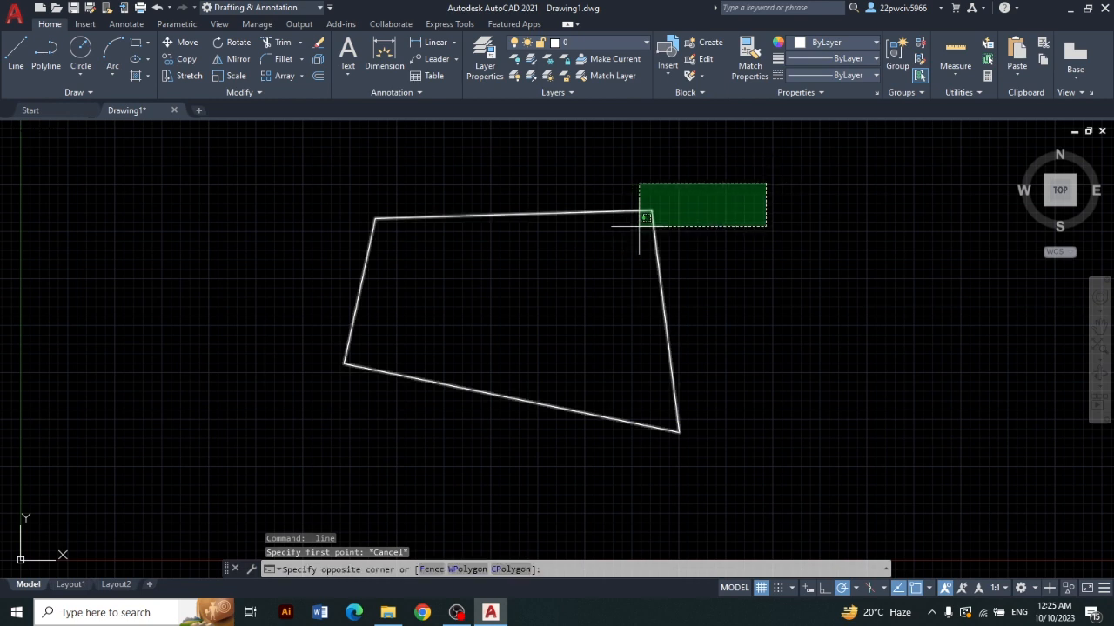
click(614, 244)
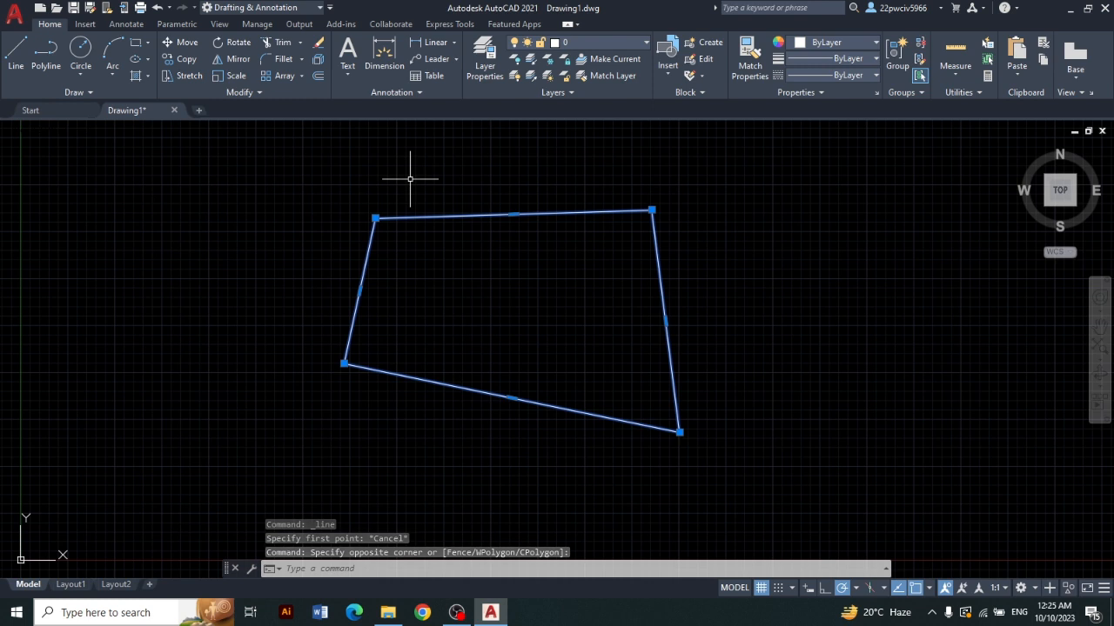
key(Delete)
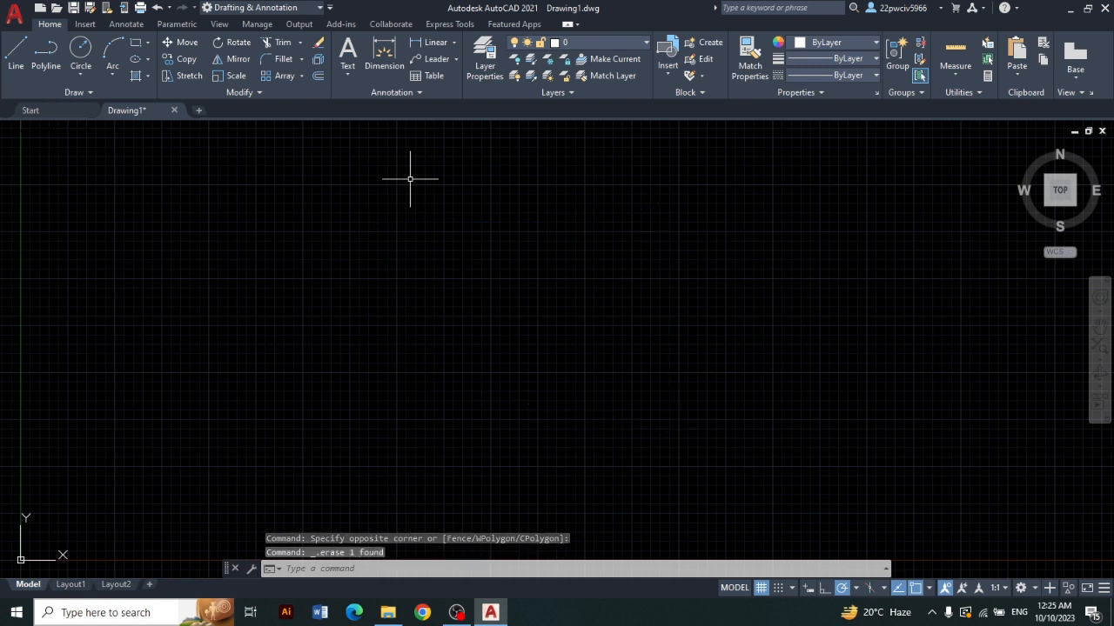
Step: Draw a Center, Radius circle with a 6-inch radius in the empty drawing area, and erase it
click(83, 69)
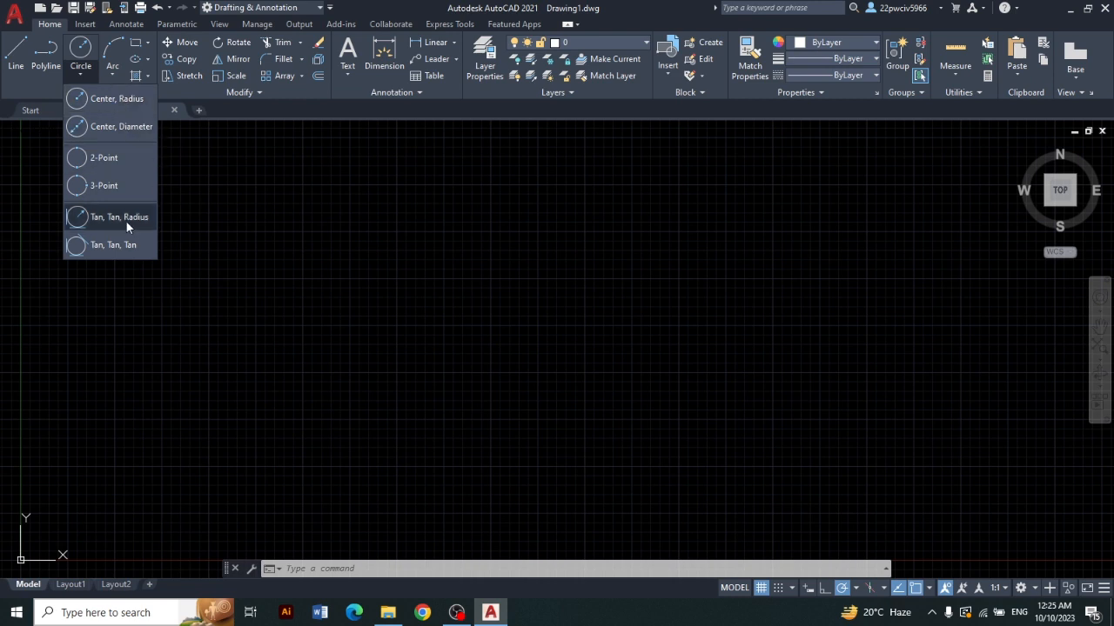
click(116, 100)
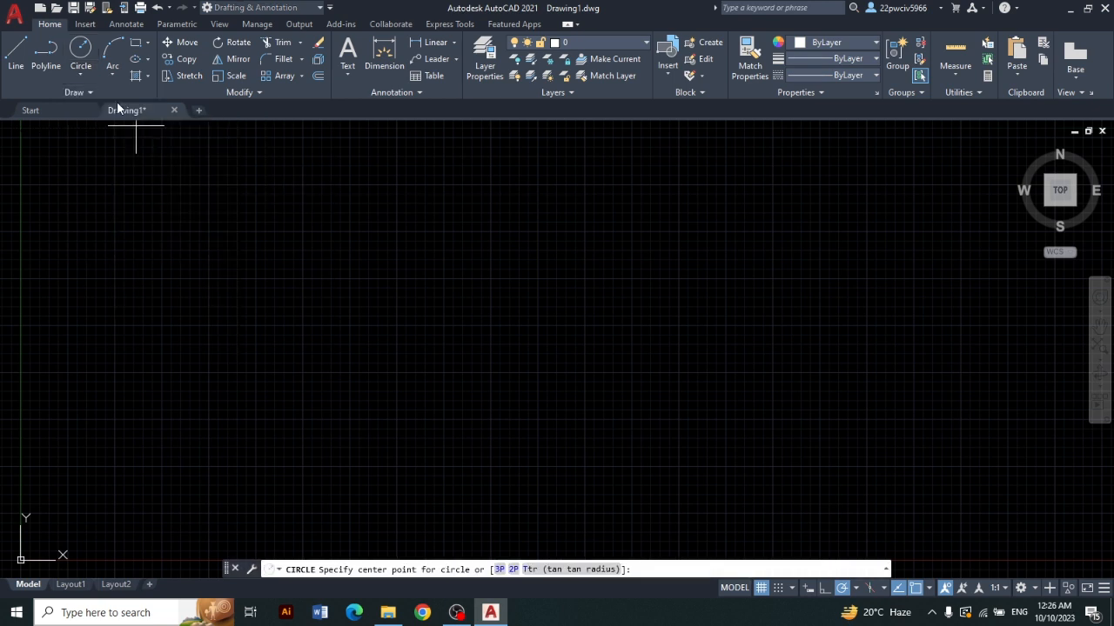
click(433, 315)
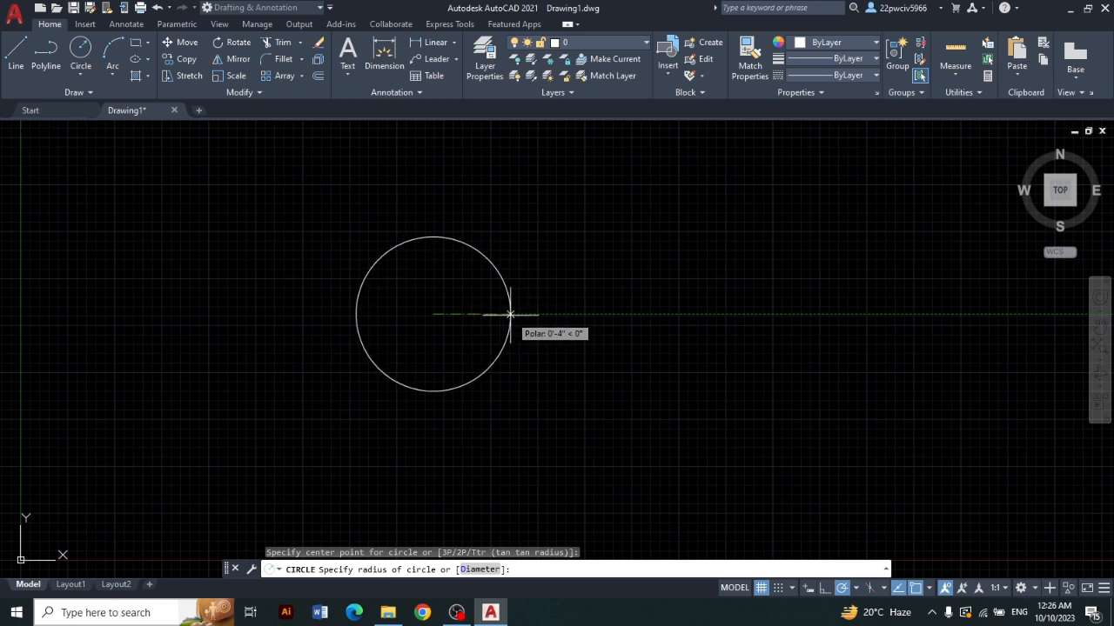
key(Return)
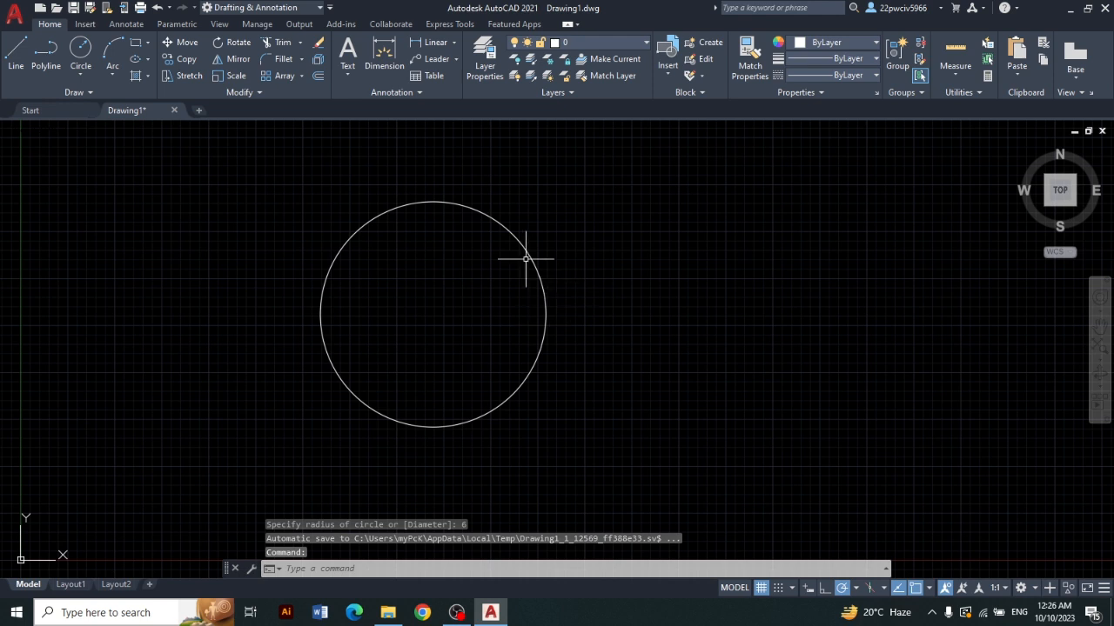
click(475, 209)
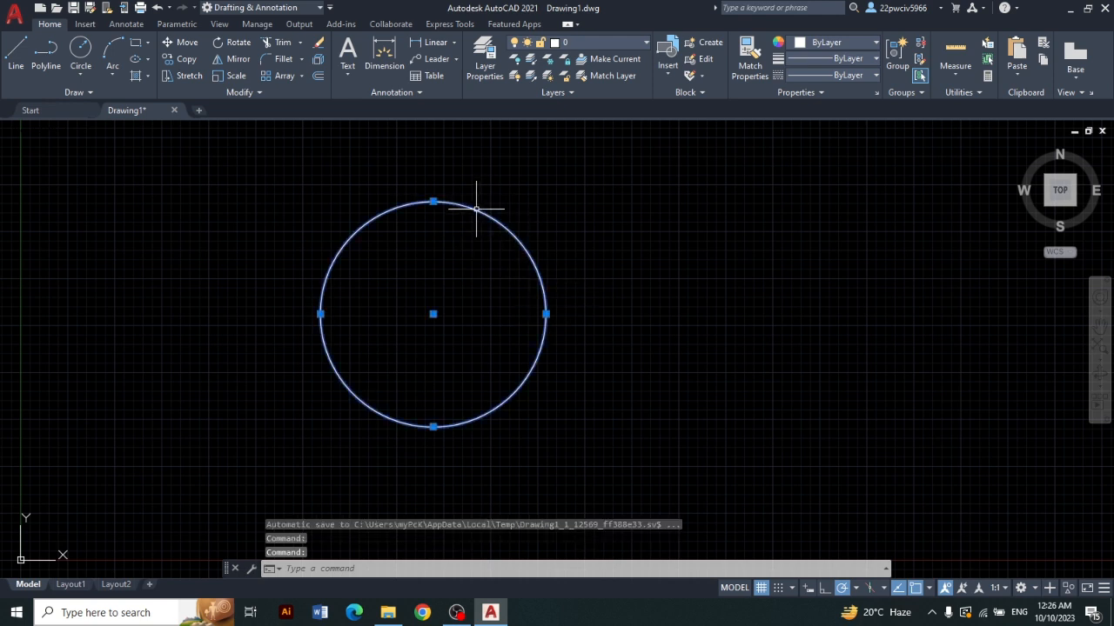
key(Delete)
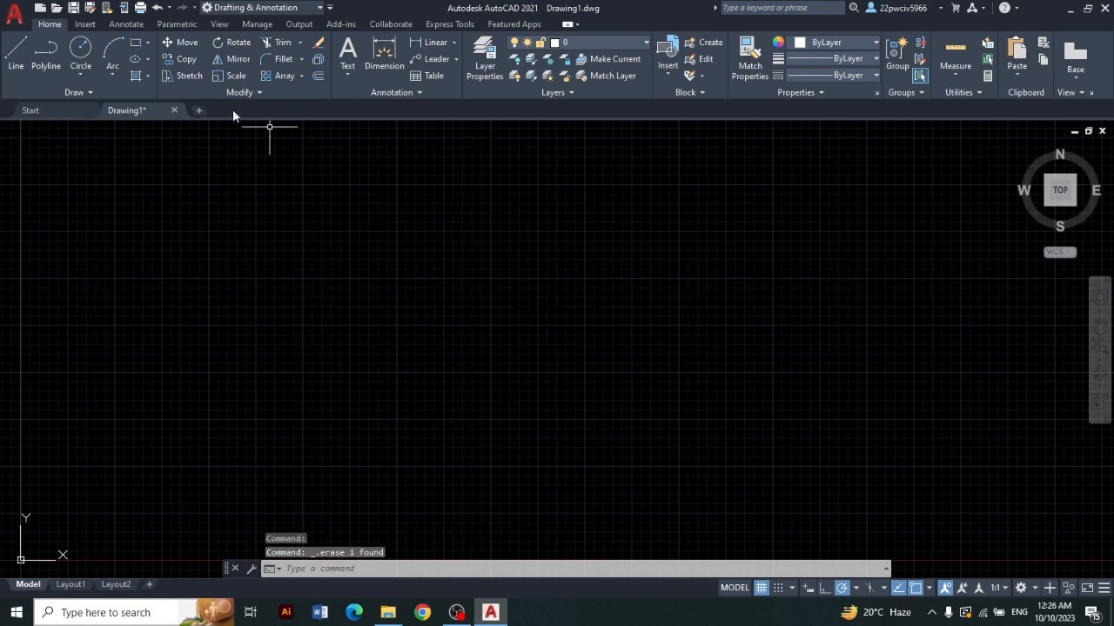
Step: Draw a Center, Diameter circle with a 12-inch diameter in the empty drawing area, and erase it
click(84, 73)
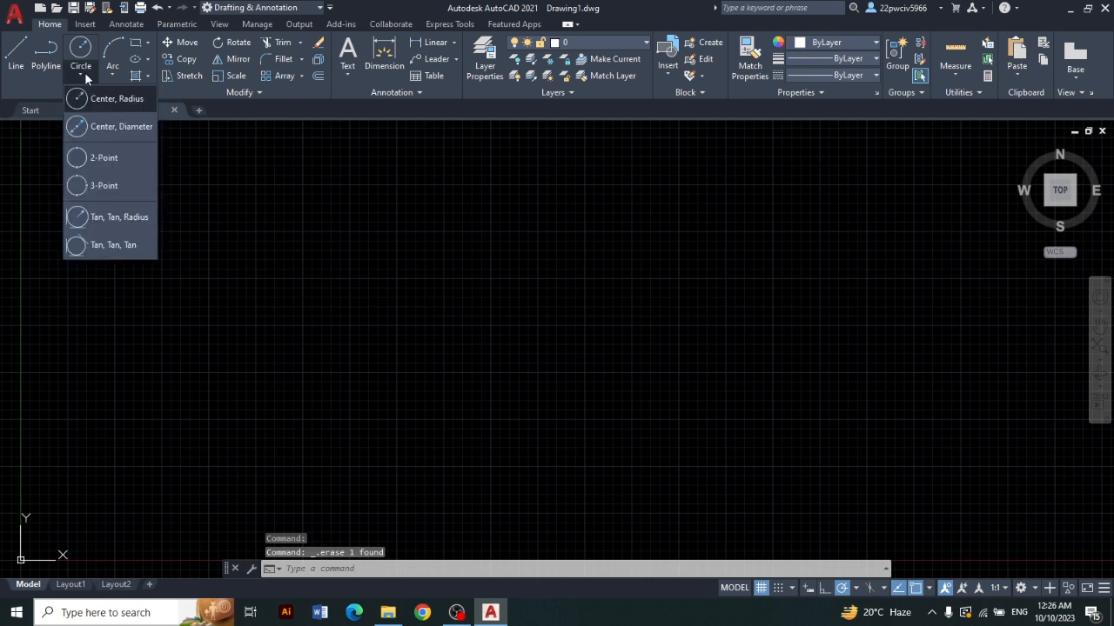
click(135, 131)
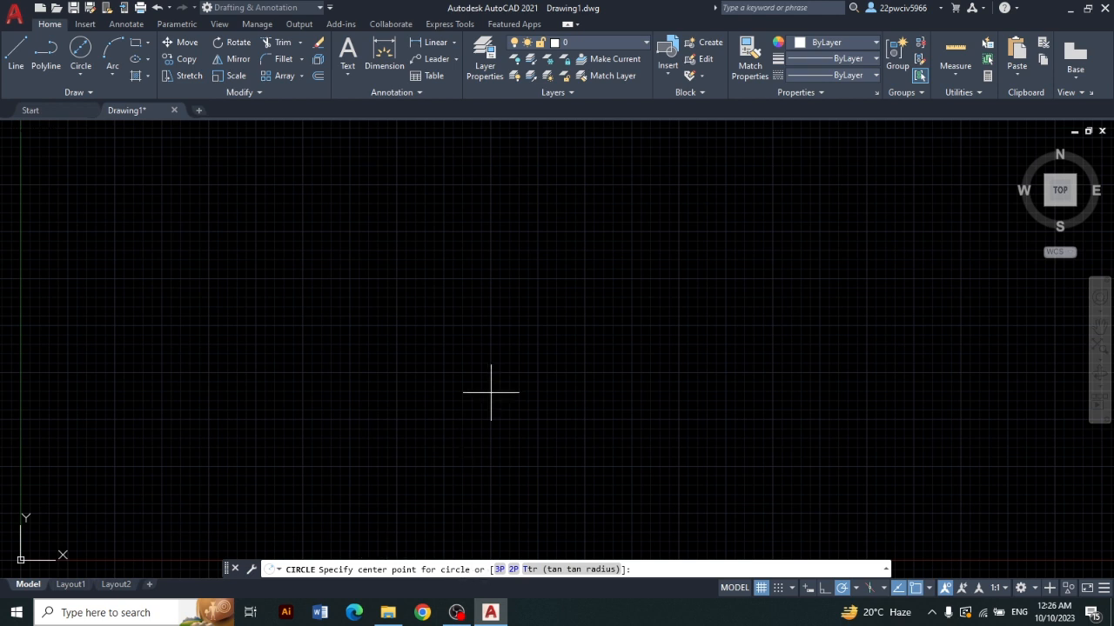
click(478, 320)
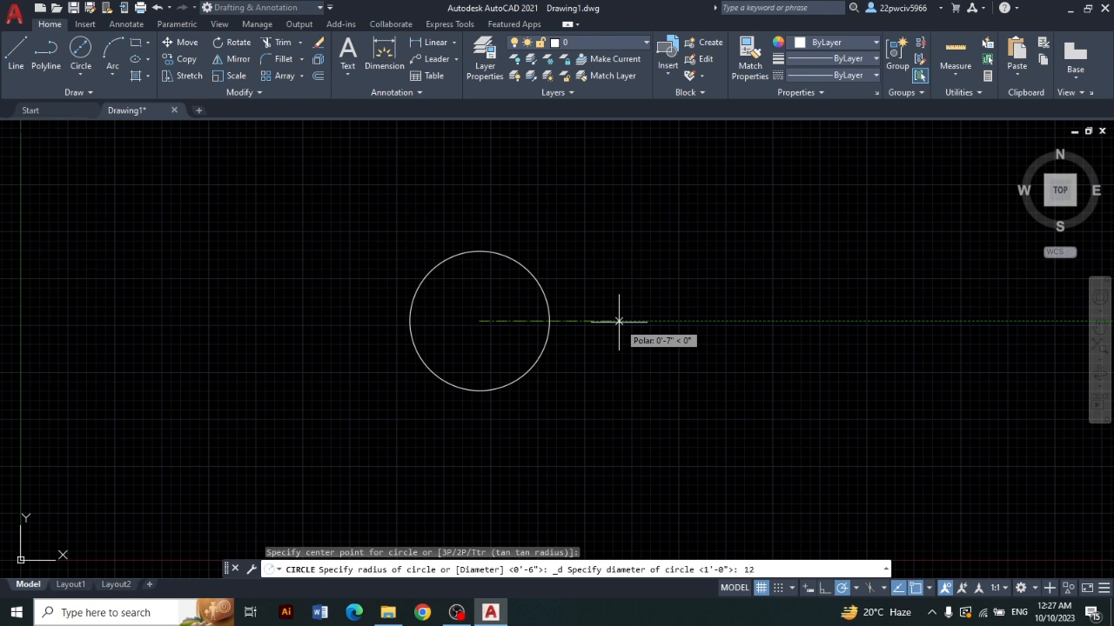
key(Return)
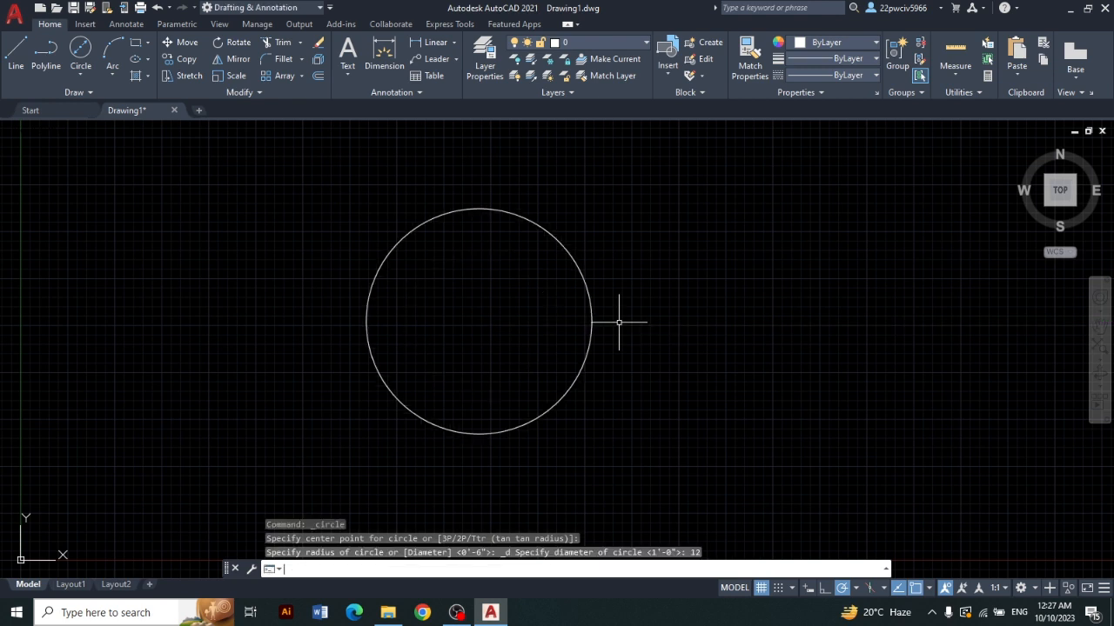
click(513, 213)
key(Delete)
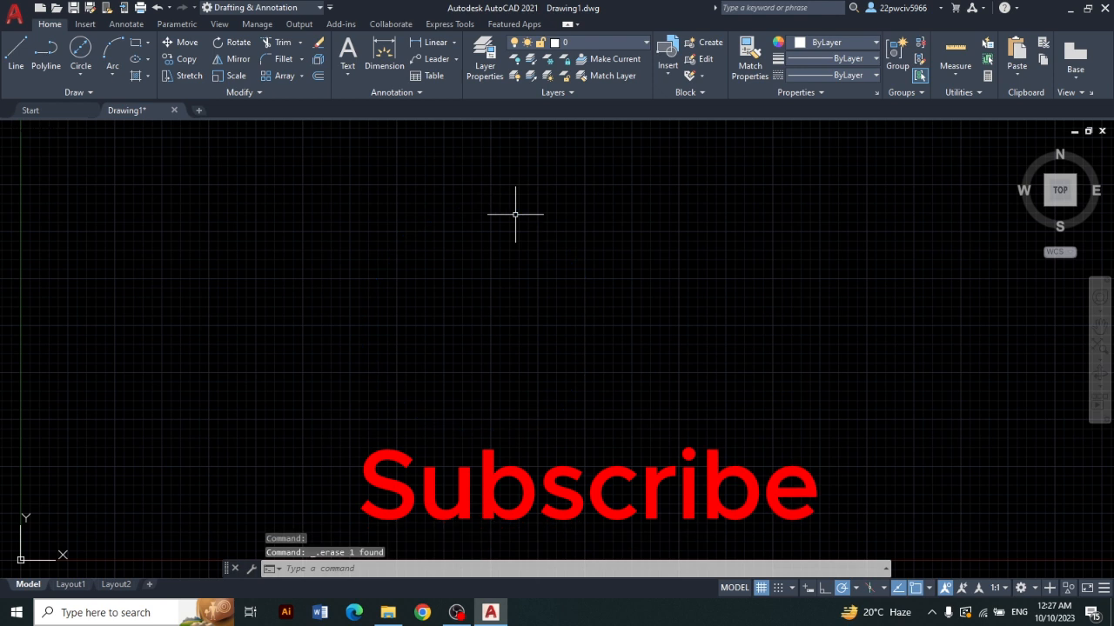
Step: Draw a small rectangle from two opposite corners in the upper-left part of the drawing area
click(80, 75)
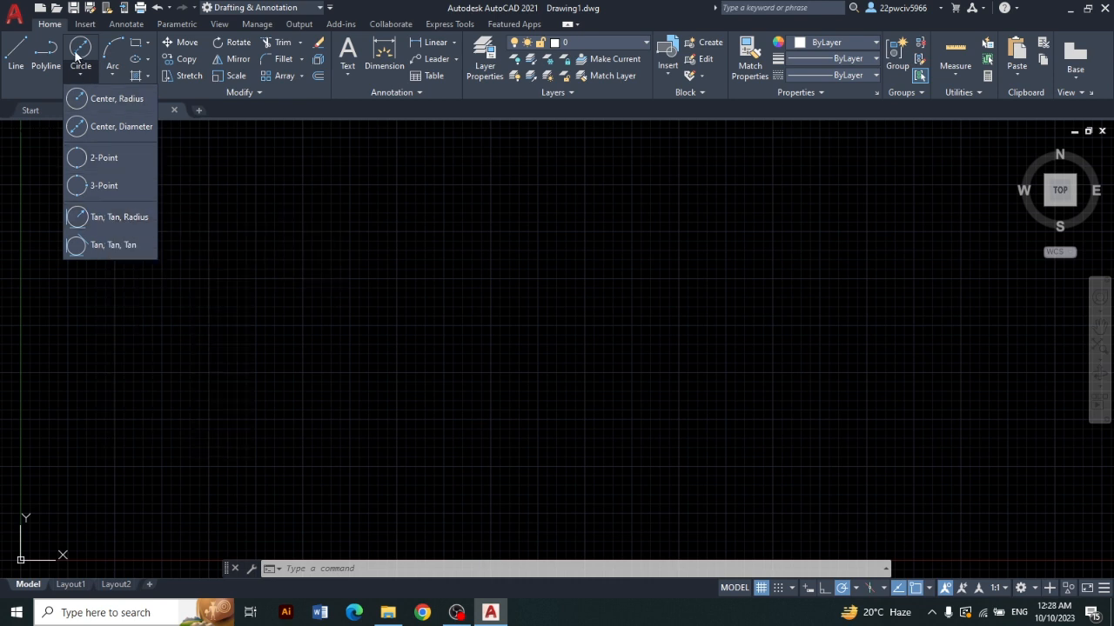
click(134, 42)
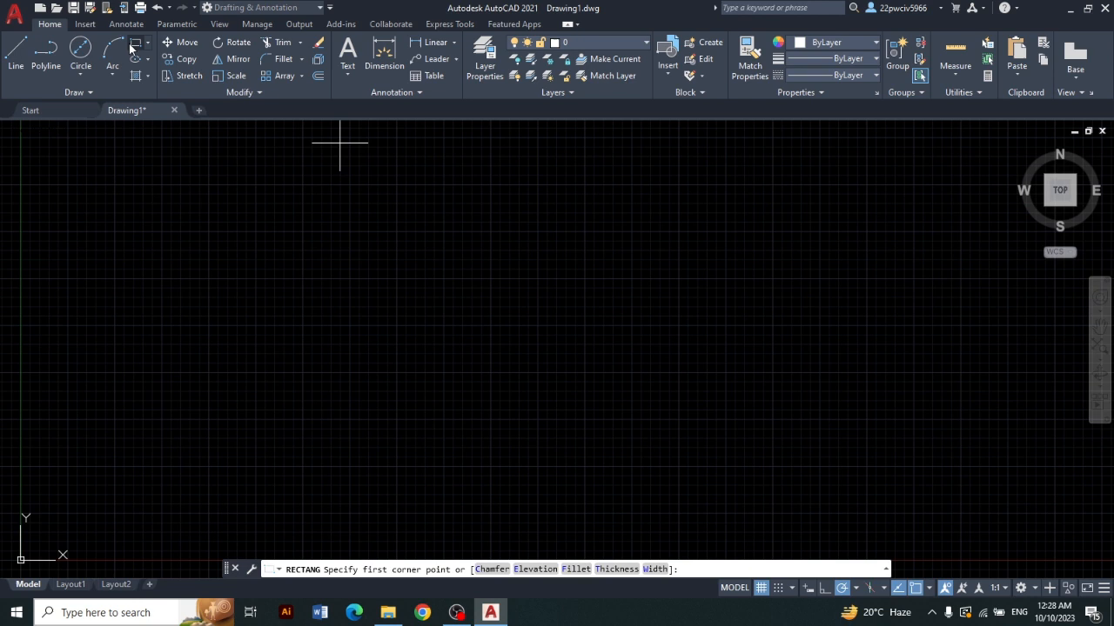
click(312, 220)
click(411, 302)
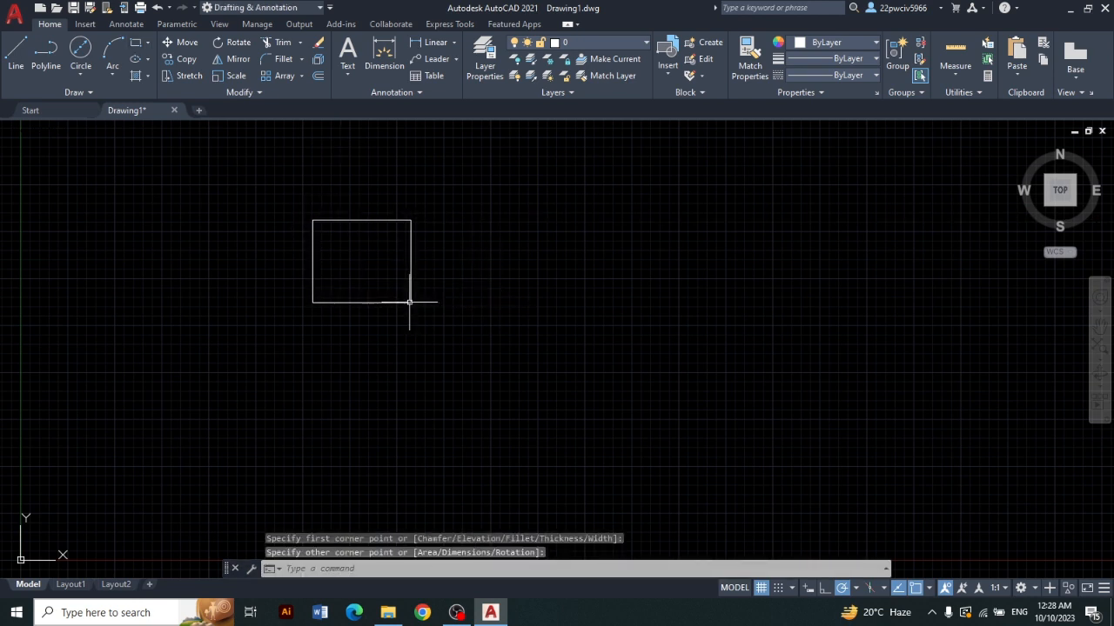
Step: Draw a small Center, Diameter circle with a radius of about 1 inch to the right of the rectangle
click(76, 50)
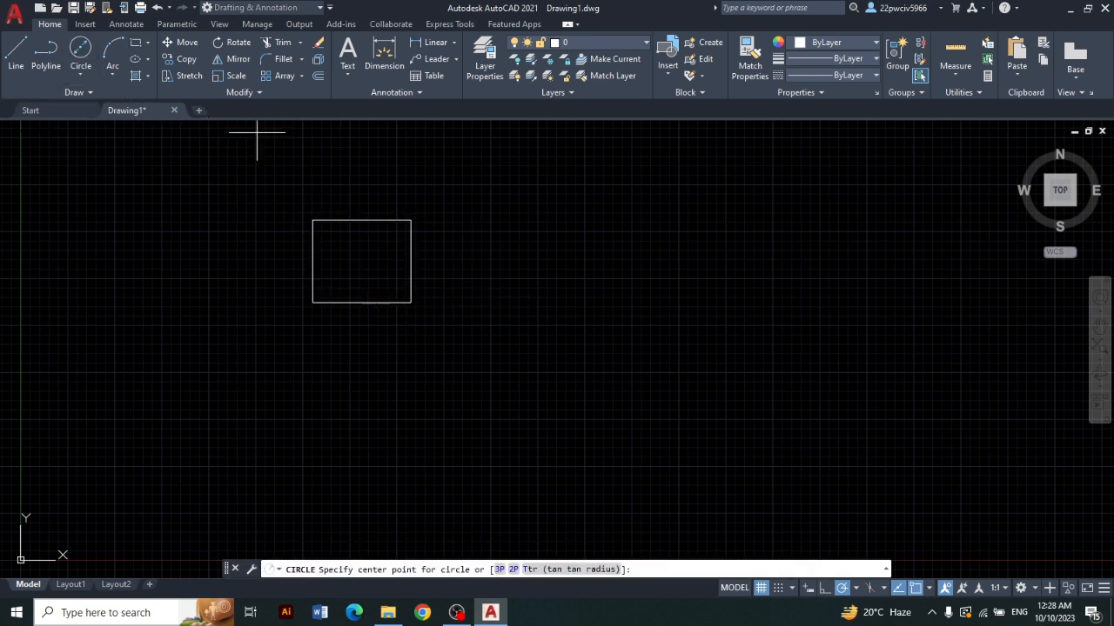
click(498, 233)
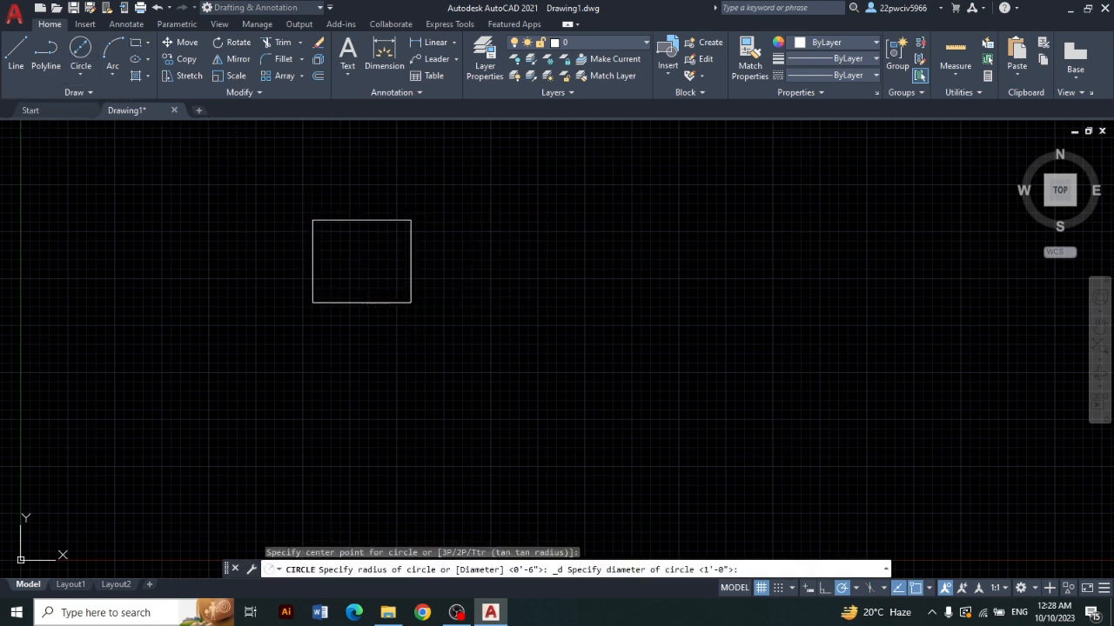
click(522, 255)
click(614, 232)
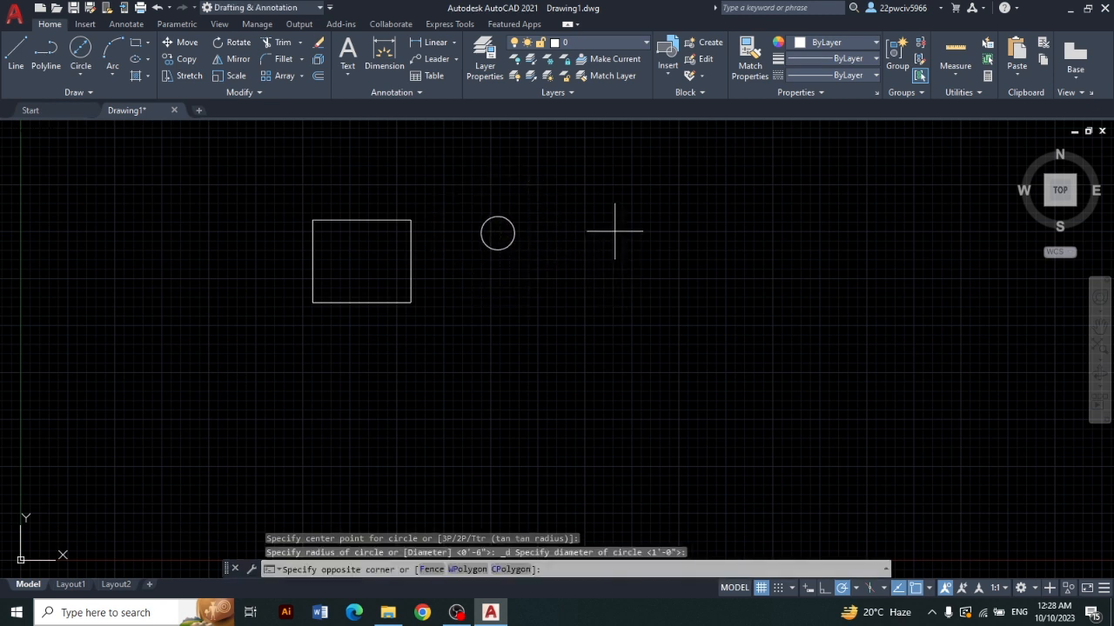
click(671, 257)
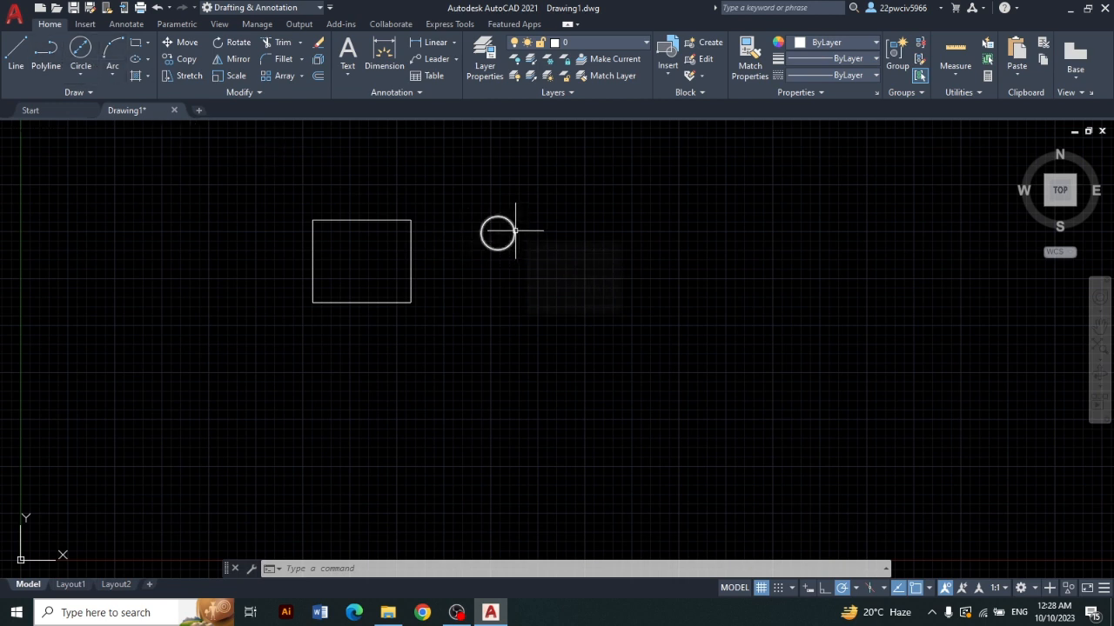
Step: Repeat the Circle command to draw a second, slightly larger circle level with the first one, farther from the rectangle
key(Return)
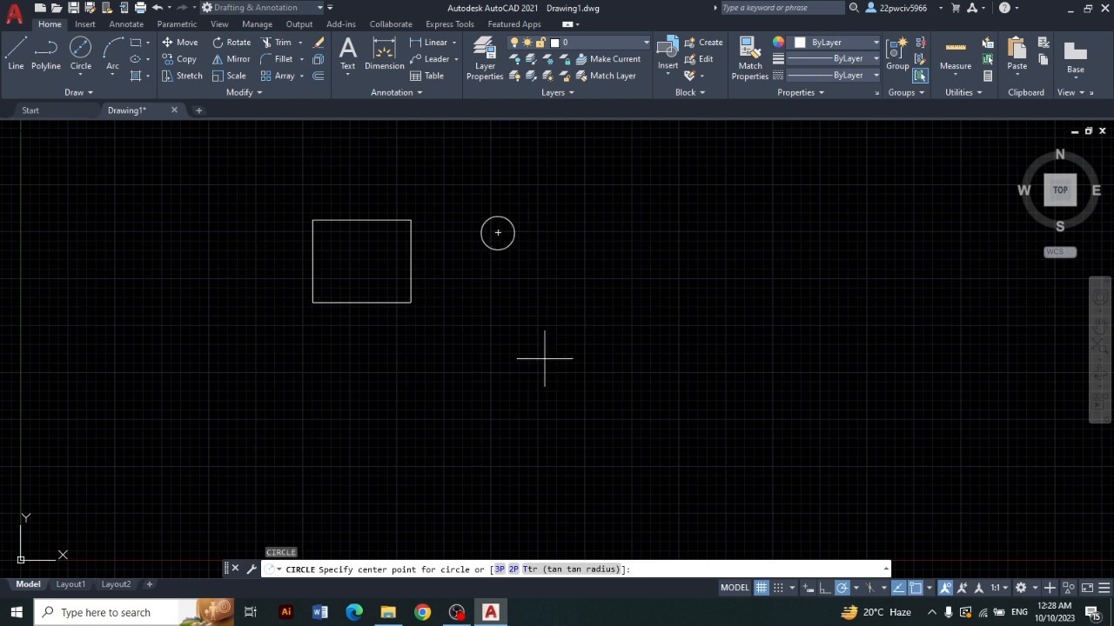
click(614, 231)
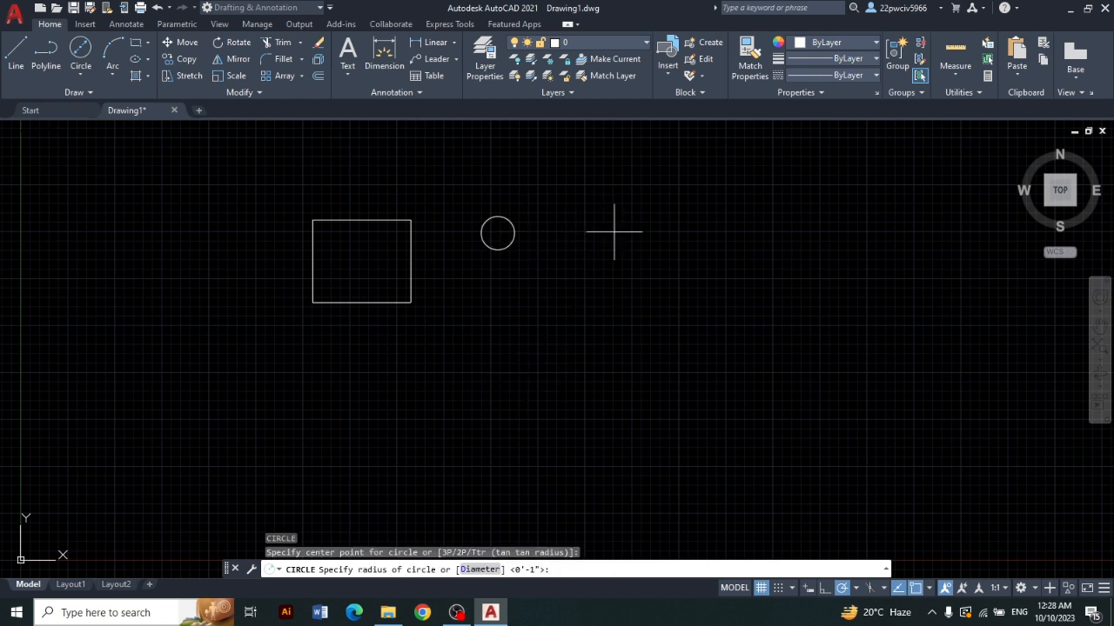
click(634, 231)
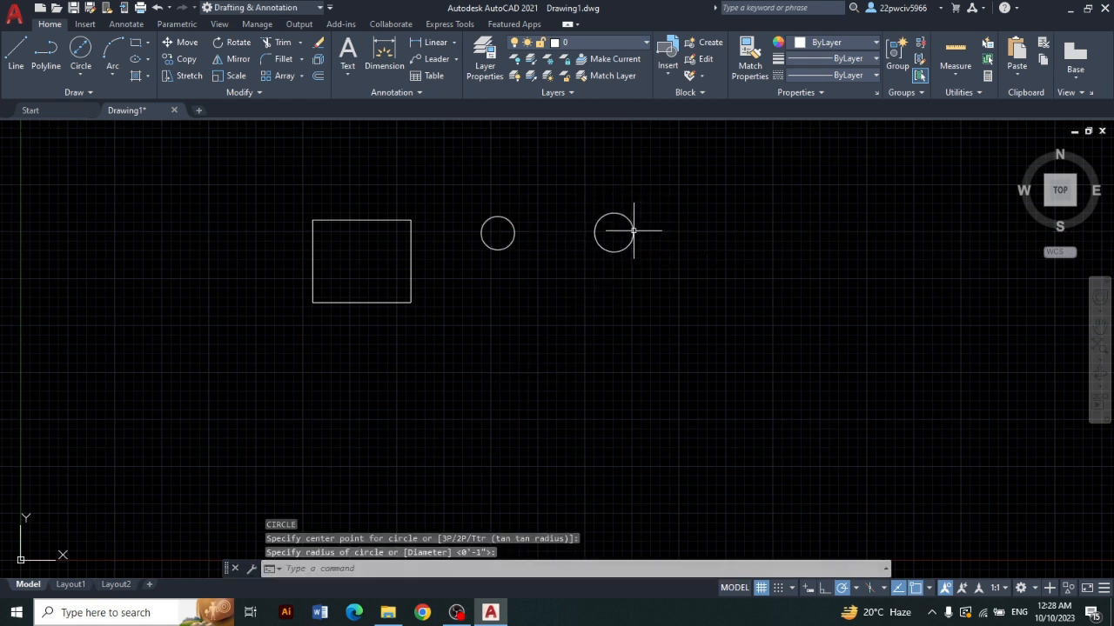
Step: Draw a Tan, Tan, Radius circle touching the facing sides of the two small circles
click(85, 68)
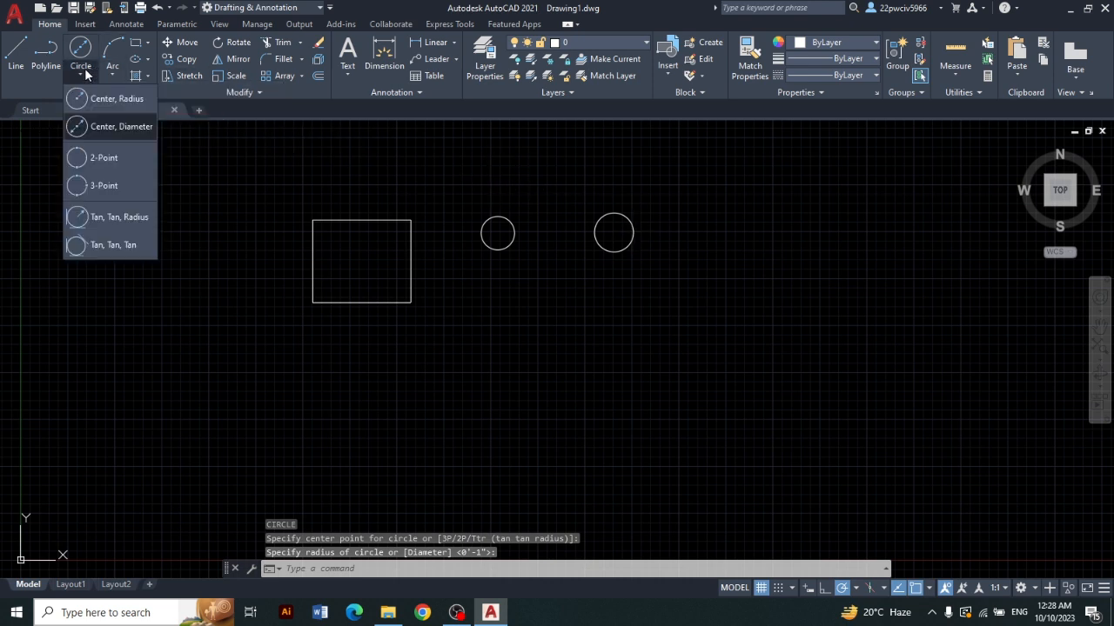
click(130, 219)
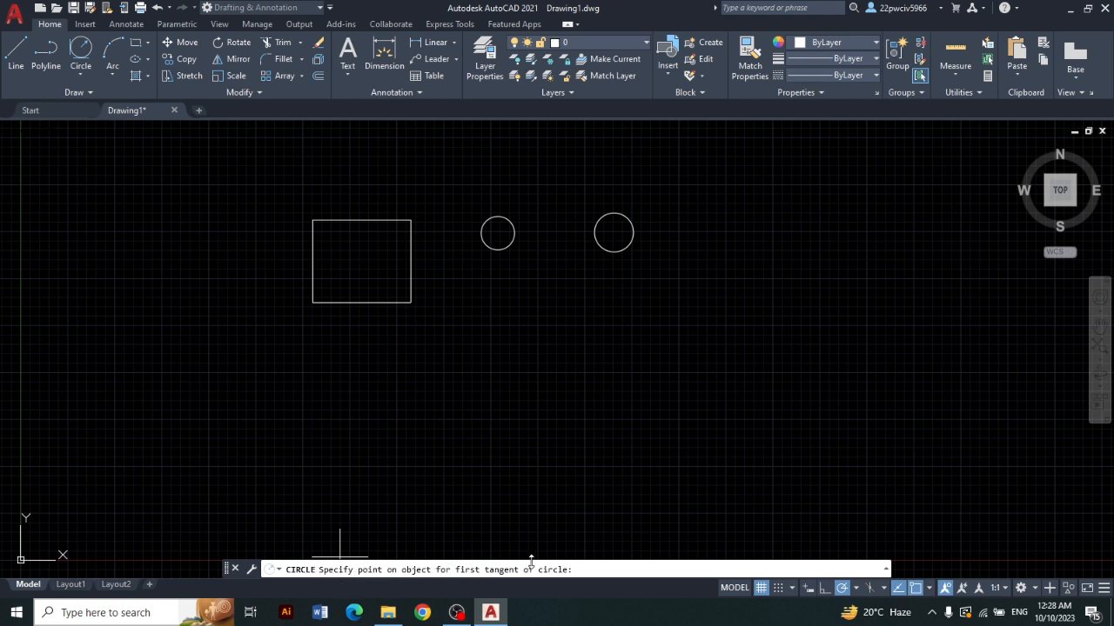
click(515, 232)
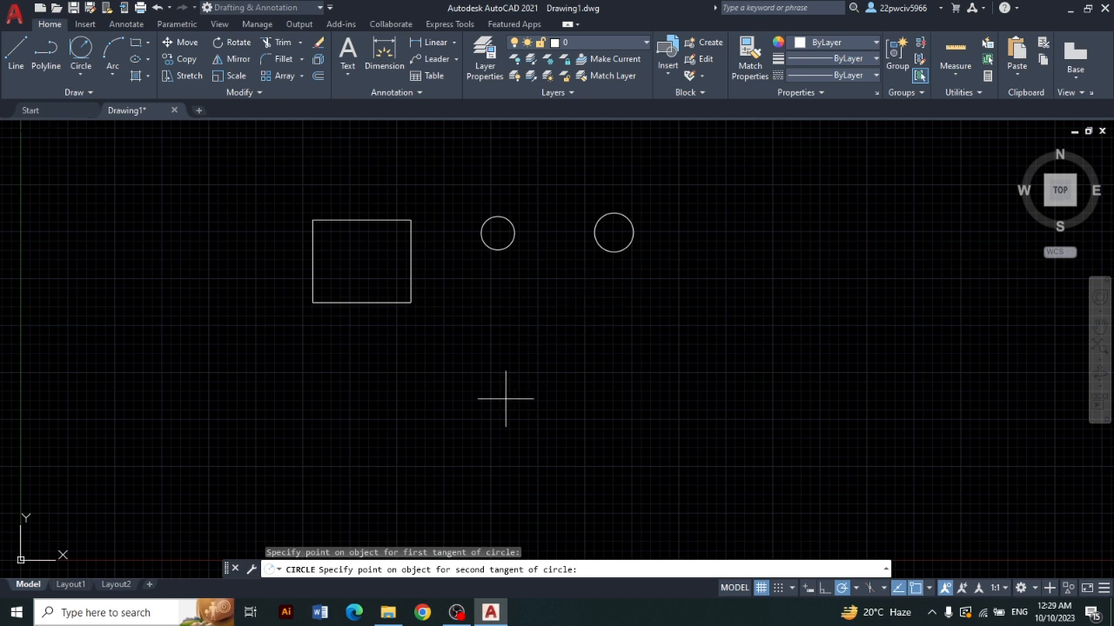
click(595, 233)
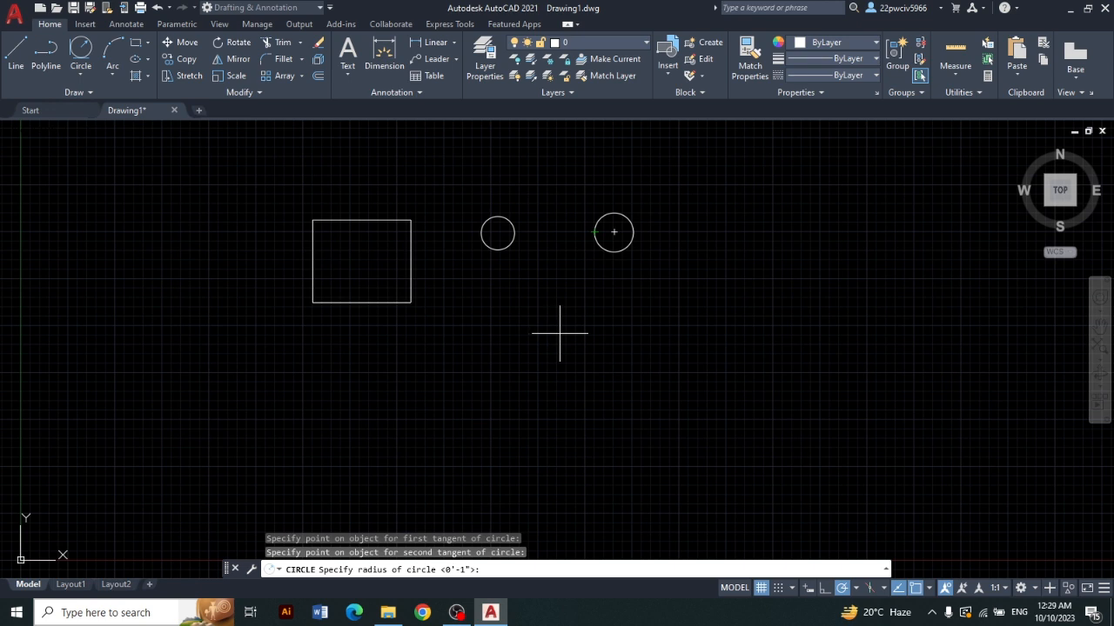
key(Return)
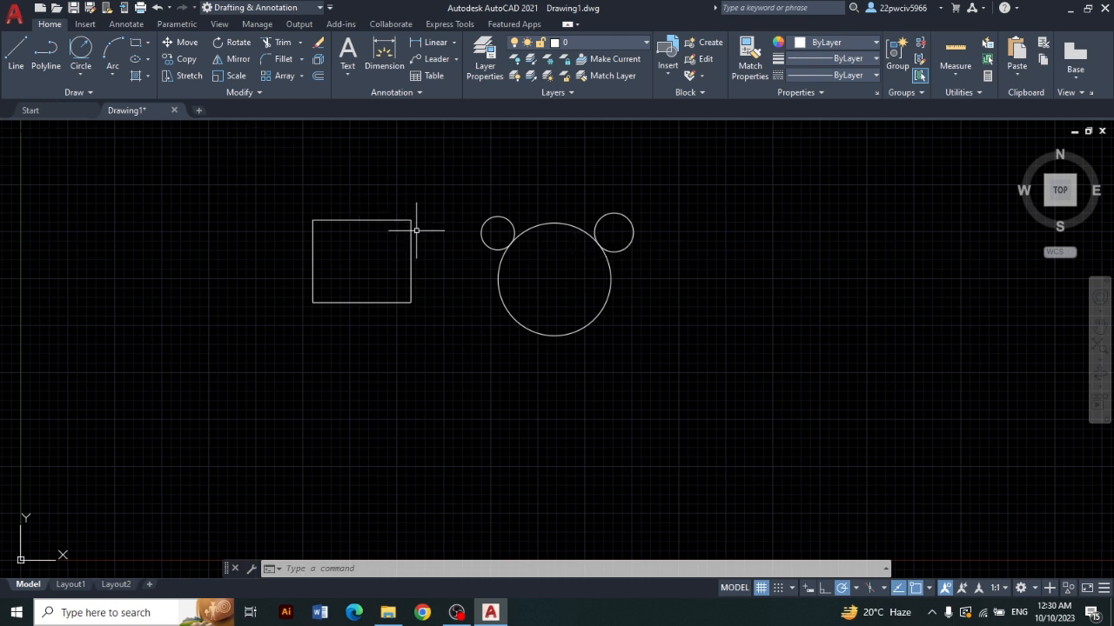
Step: Undo the circle tangent to the two small circles, redo it, and undo it again
key(ctrl+z)
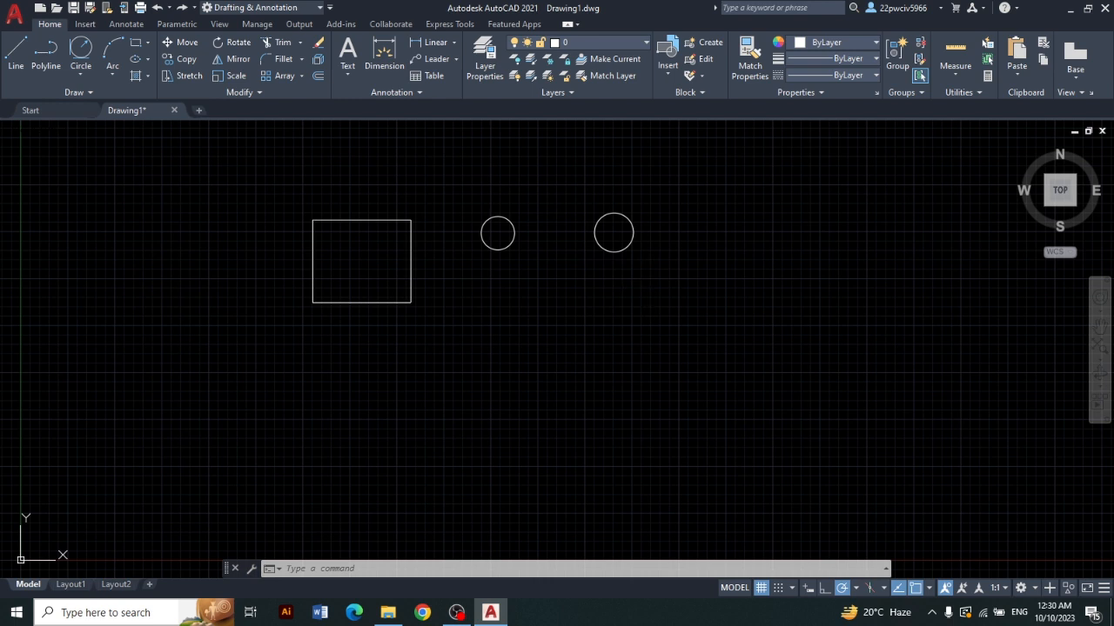
key(ctrl+y)
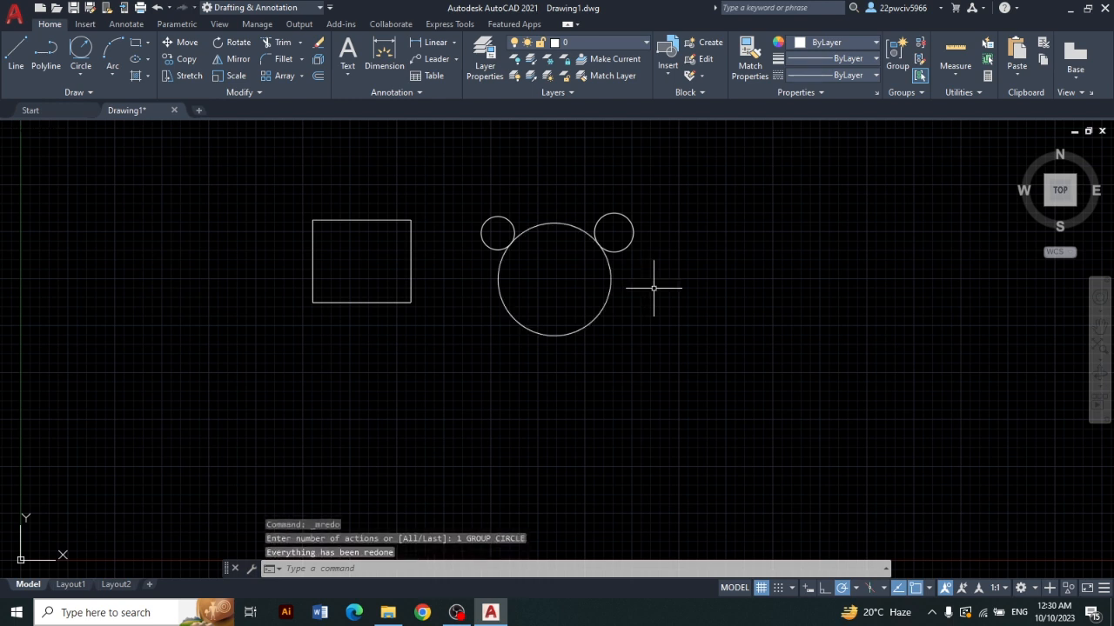
key(ctrl+z)
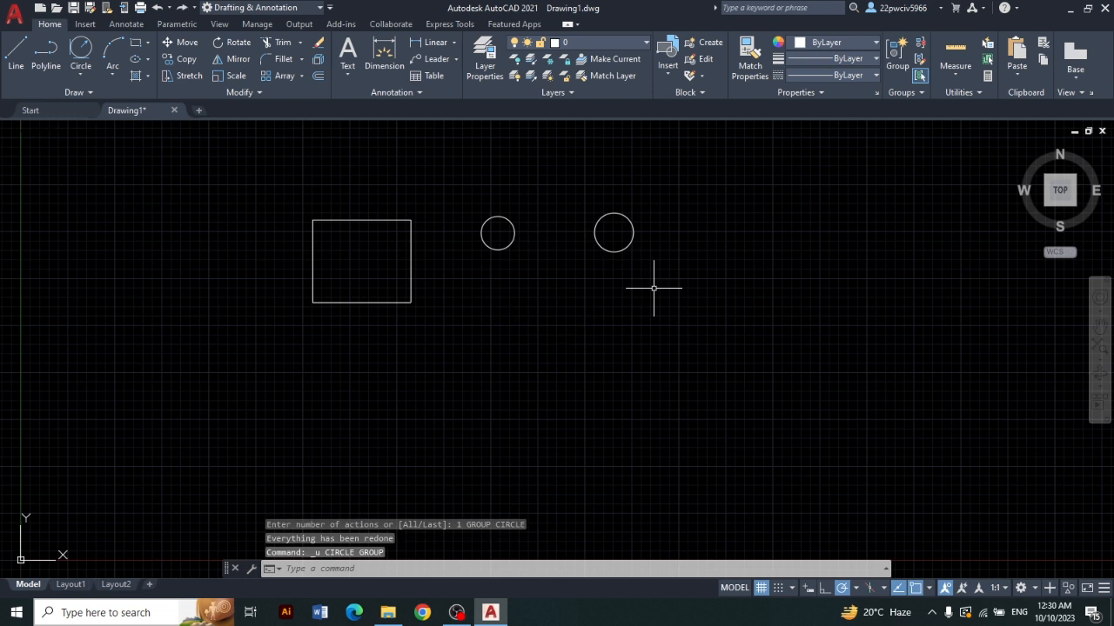
click(81, 74)
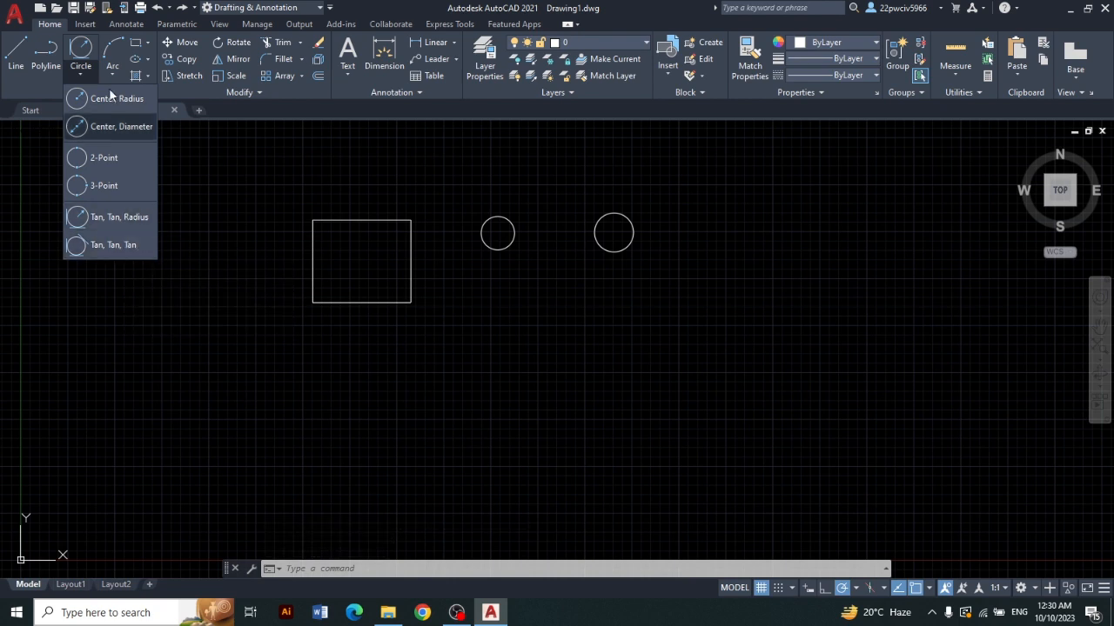
click(119, 216)
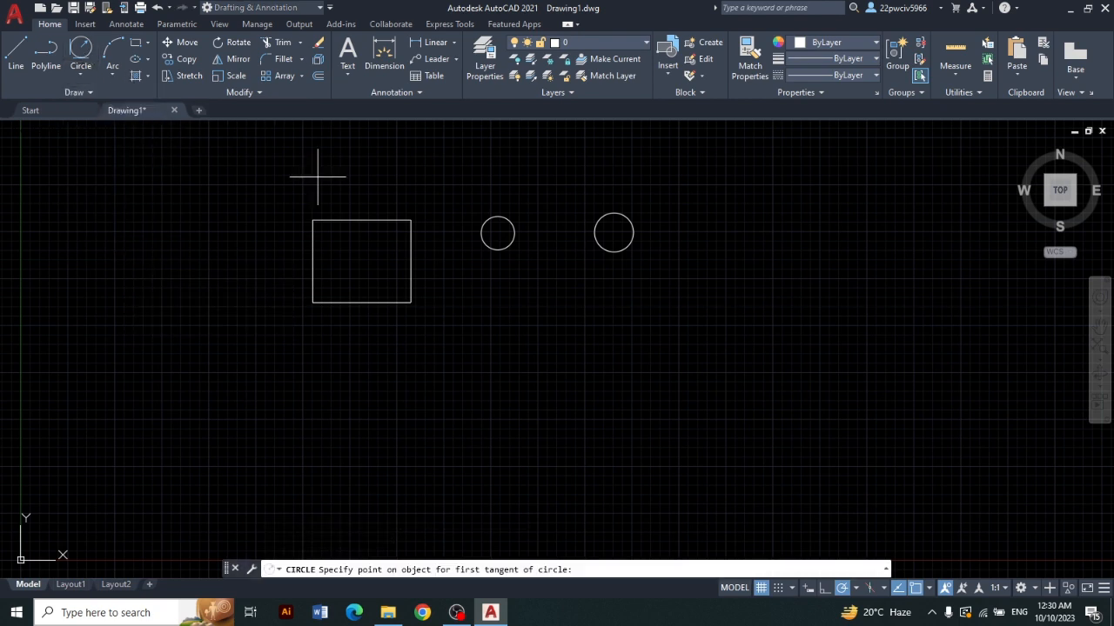
click(523, 314)
click(549, 328)
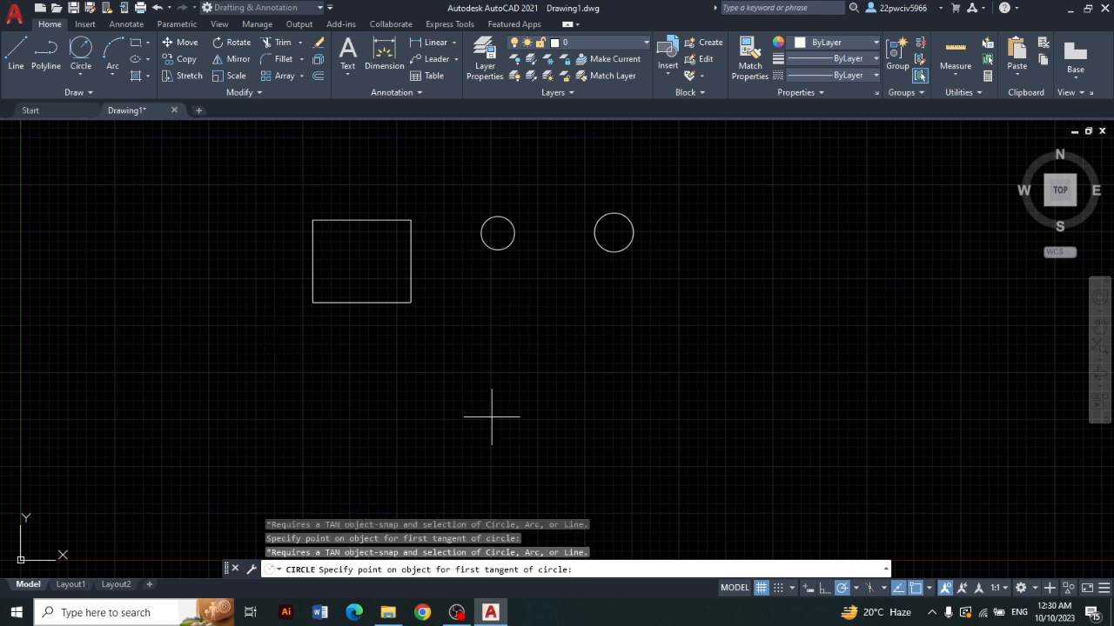
Step: Draw a third small circle by centre and radius below and between the two existing circles
click(78, 69)
click(103, 99)
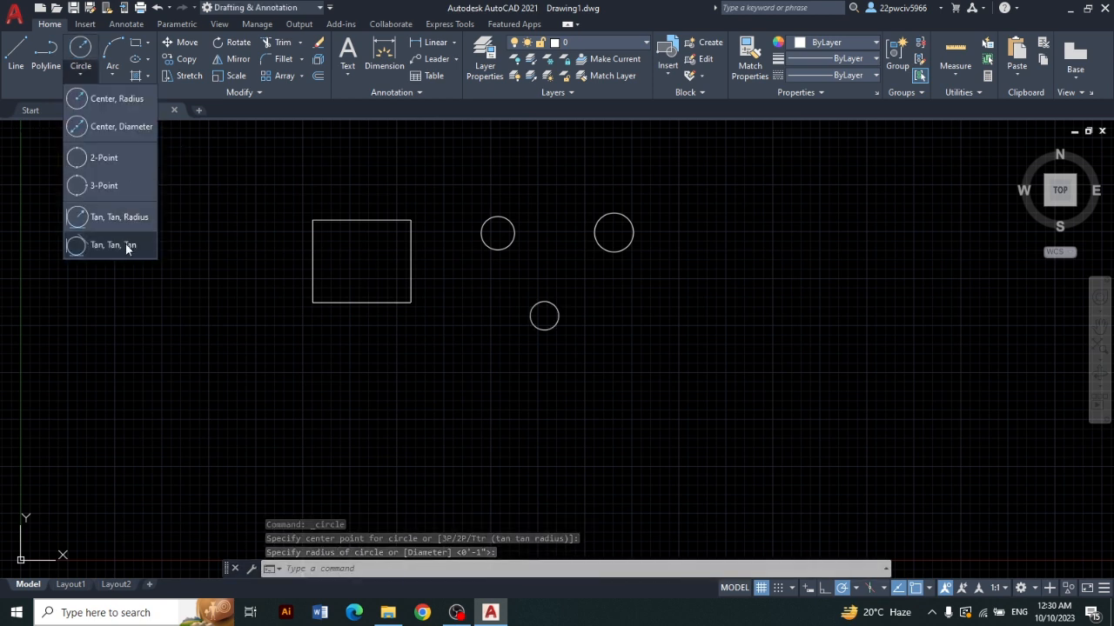
Step: Draw a Tan, Tan, Tan circle touching the three small circles on the sides facing each other
click(126, 245)
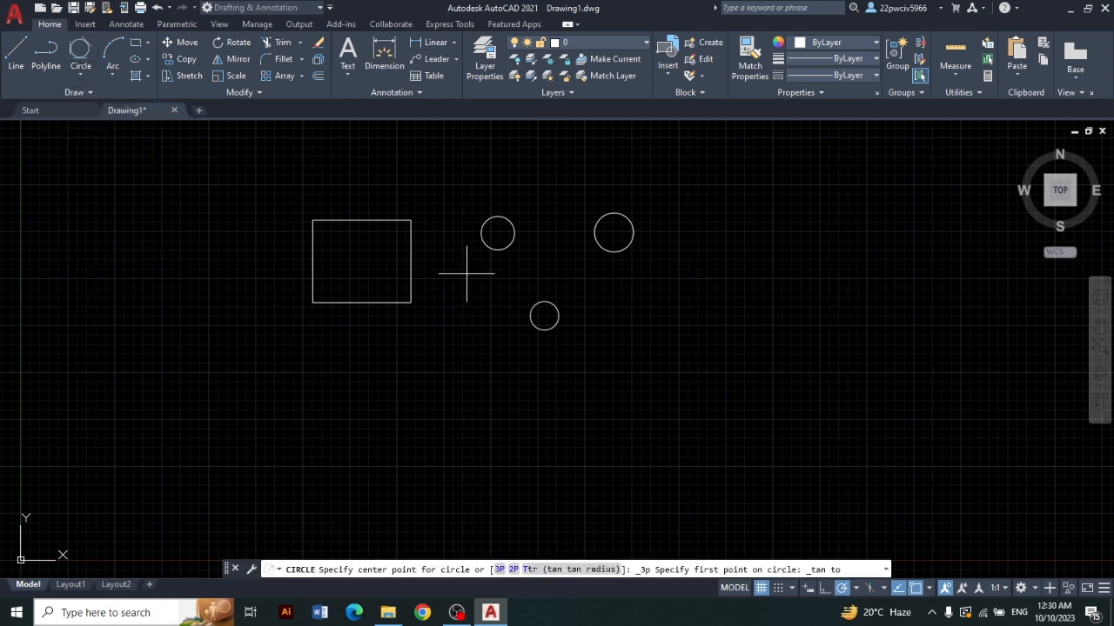
click(514, 235)
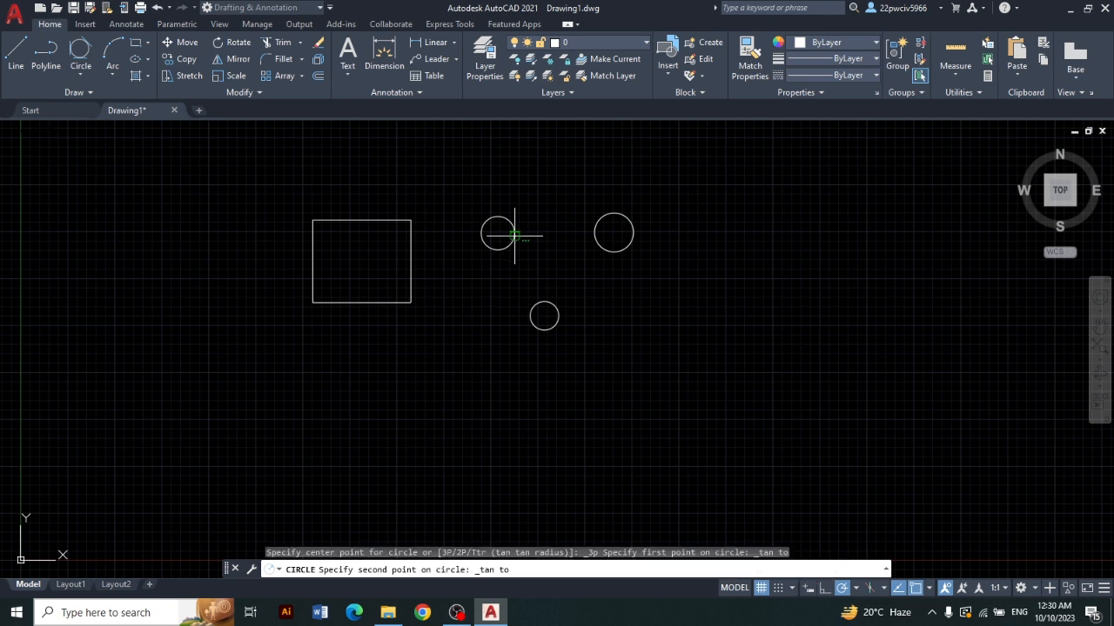
click(607, 251)
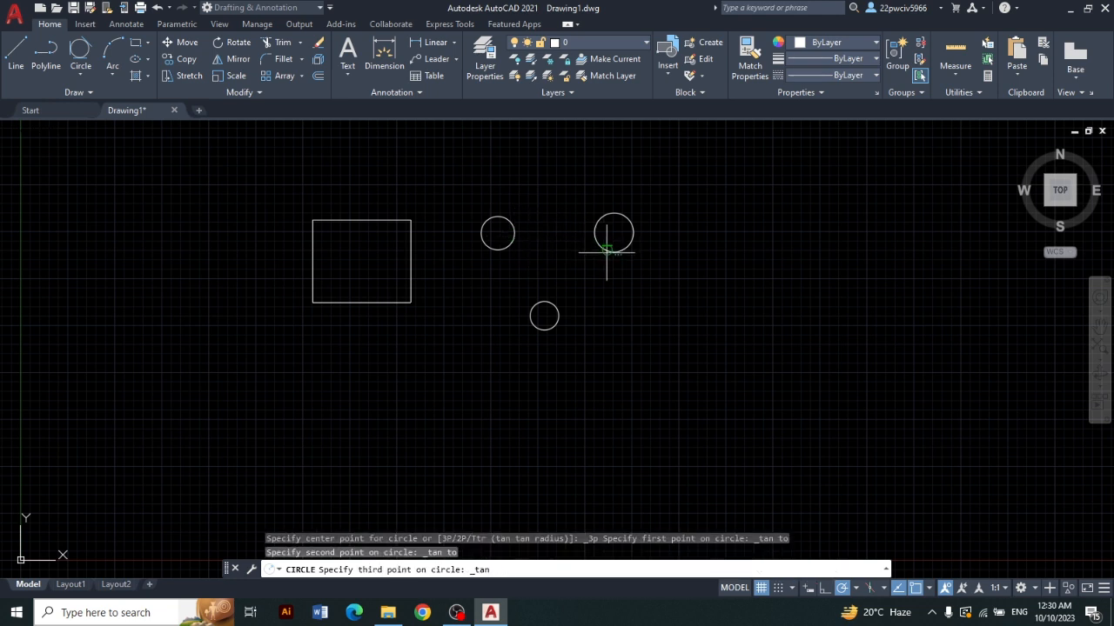
click(544, 303)
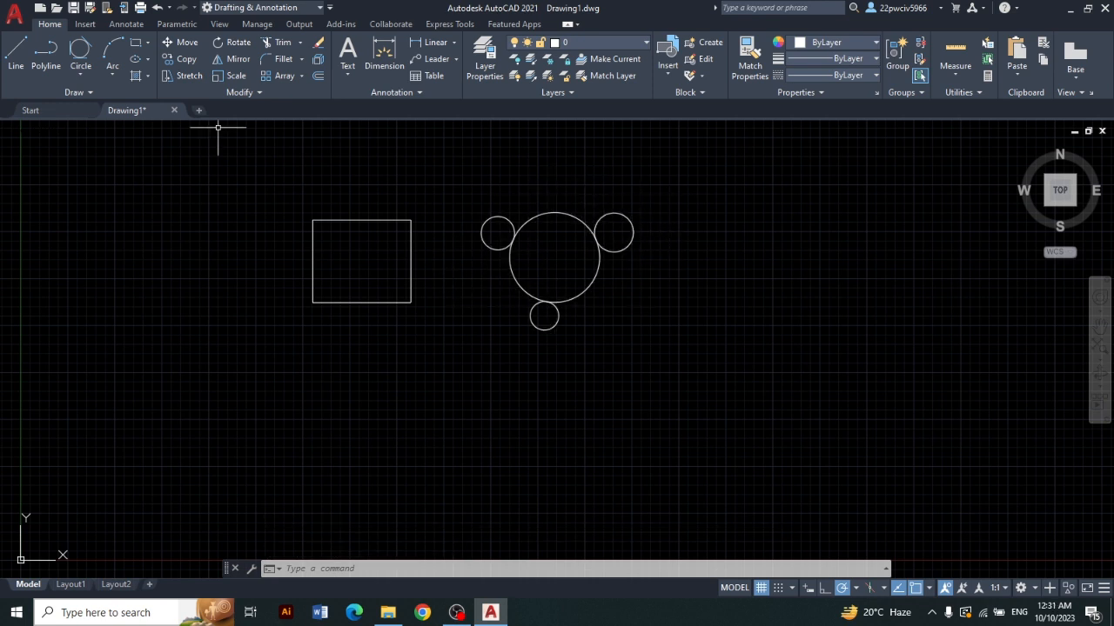
Step: Draw a large 3-Point arc in the empty space beyond the tangent circles and undo it
click(115, 76)
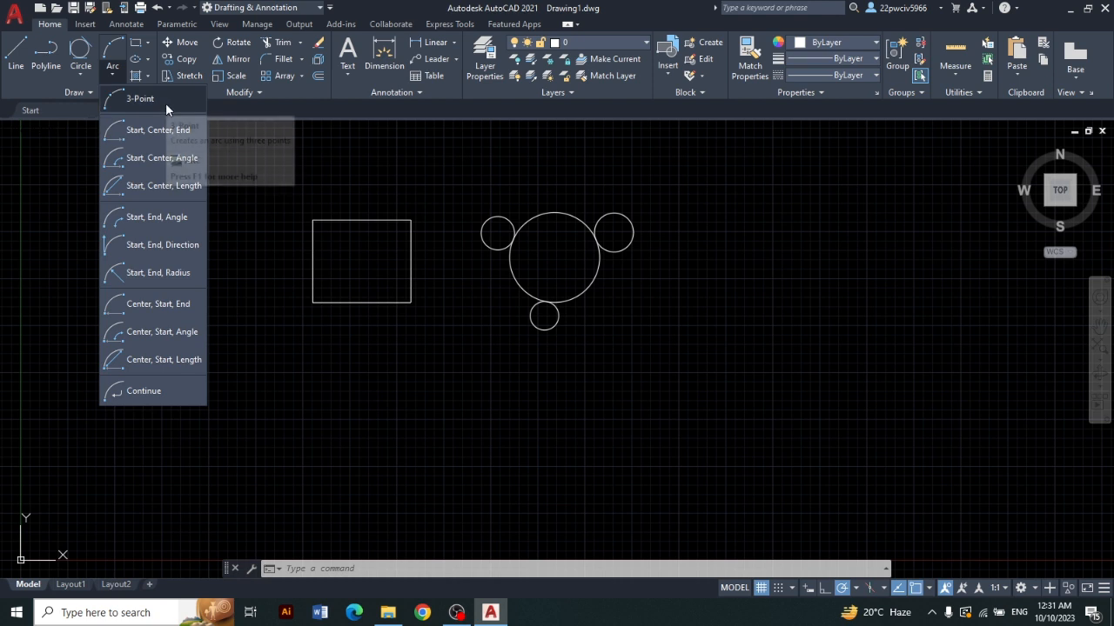
click(140, 99)
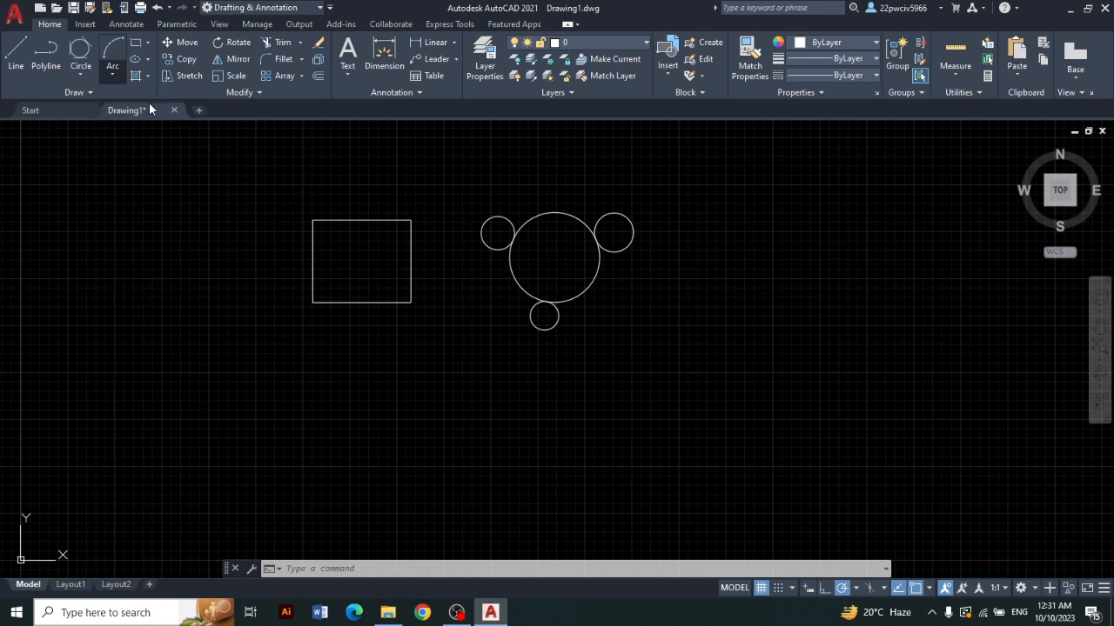
click(664, 389)
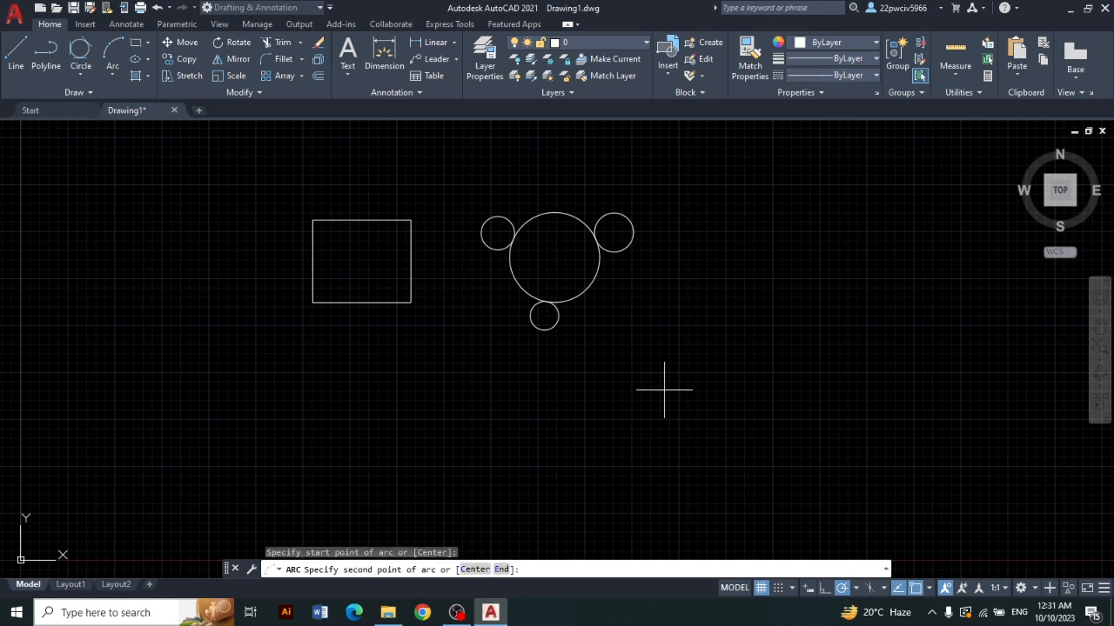
click(716, 306)
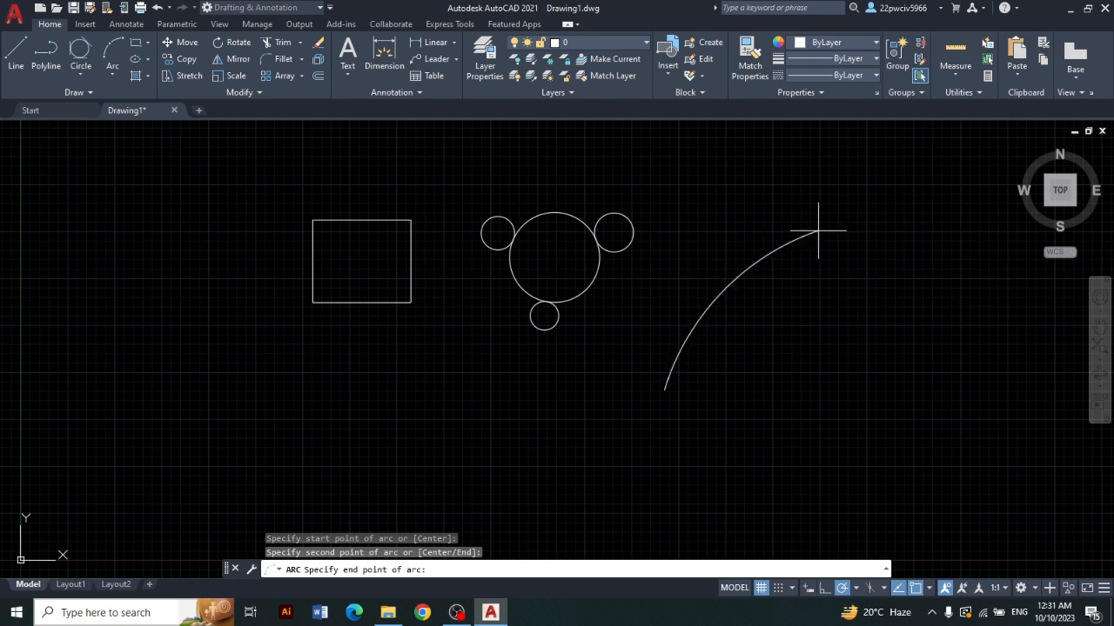
click(913, 219)
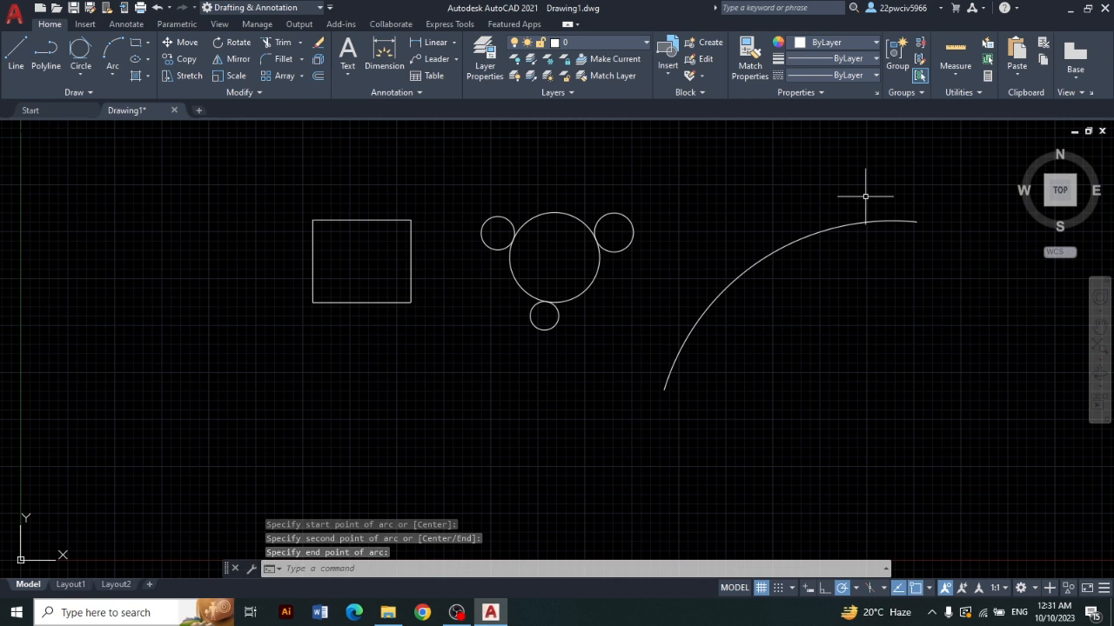
key(ctrl+z)
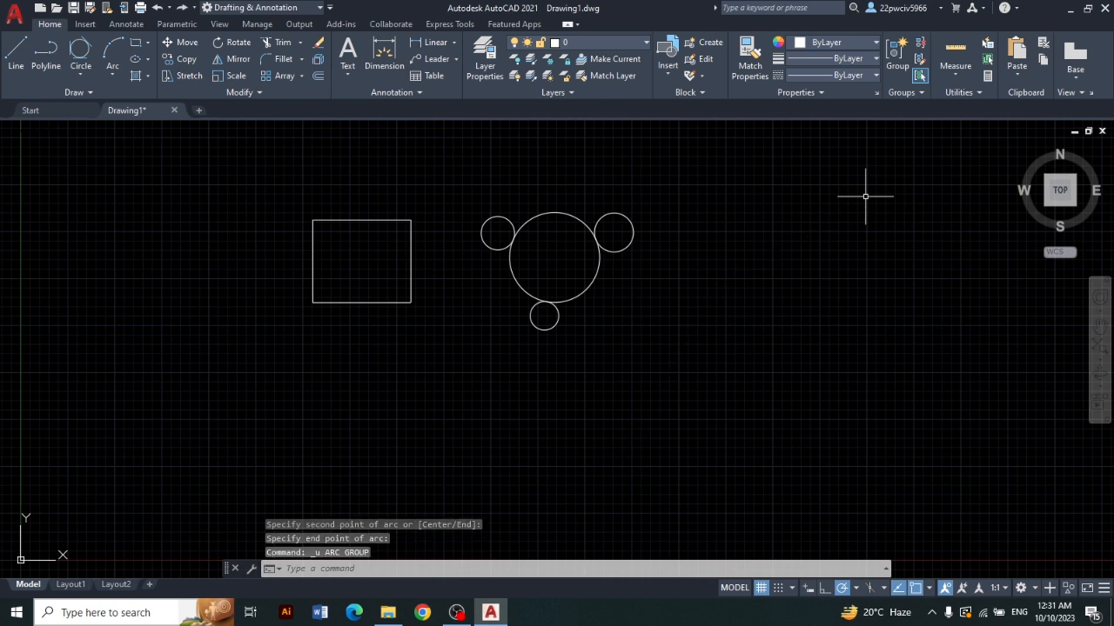
Step: Draw a Start, Center, Angle arc with a 30° included angle in the empty space diagonally below the circles
click(114, 74)
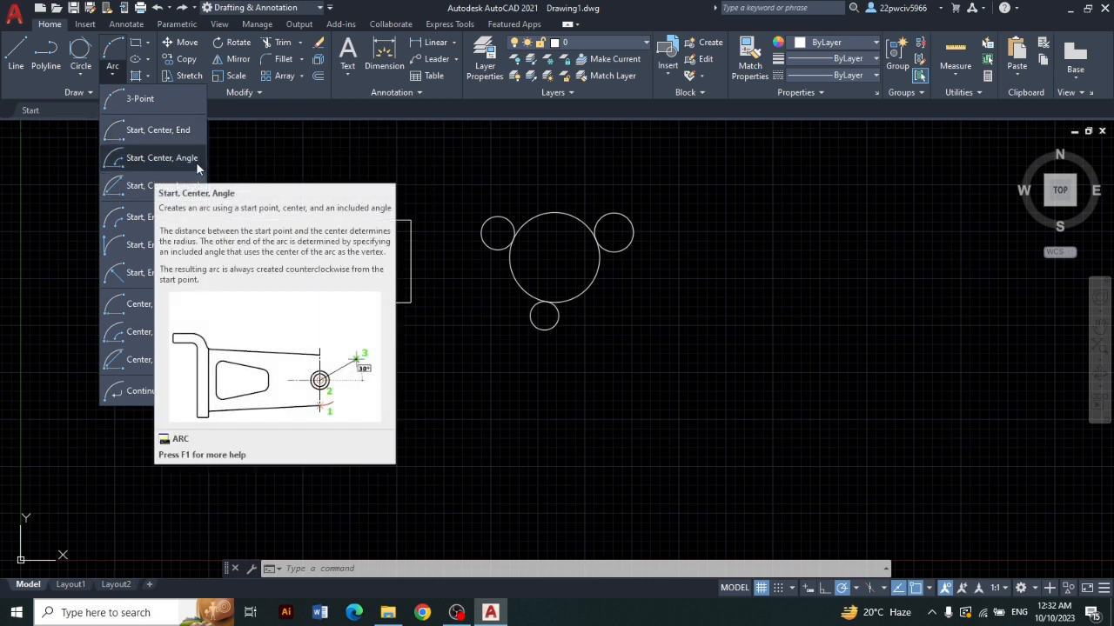
click(147, 164)
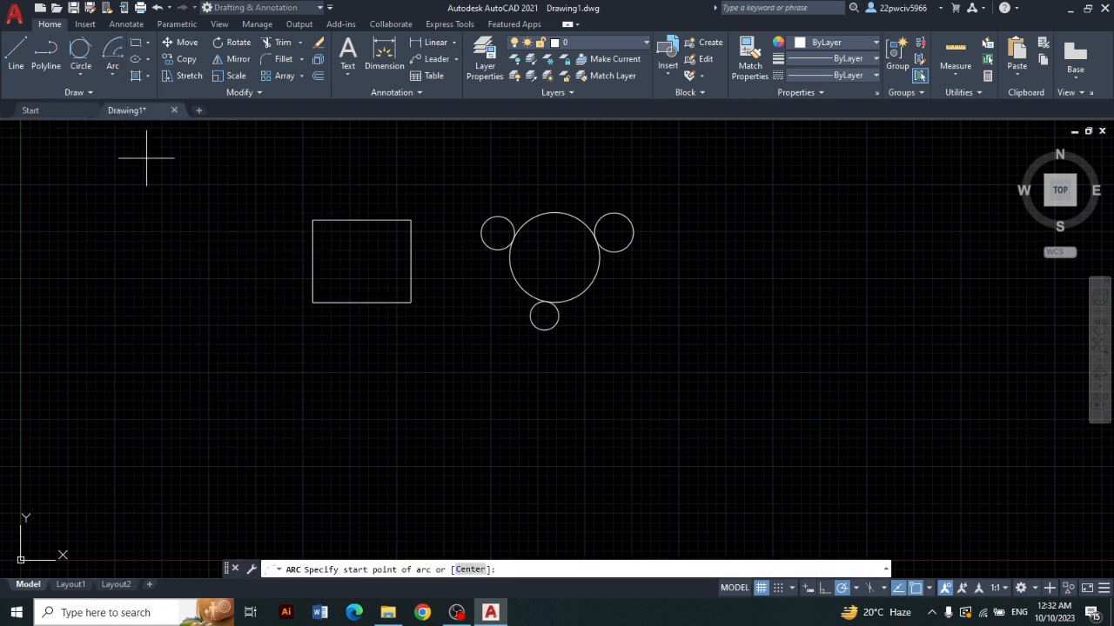
click(641, 420)
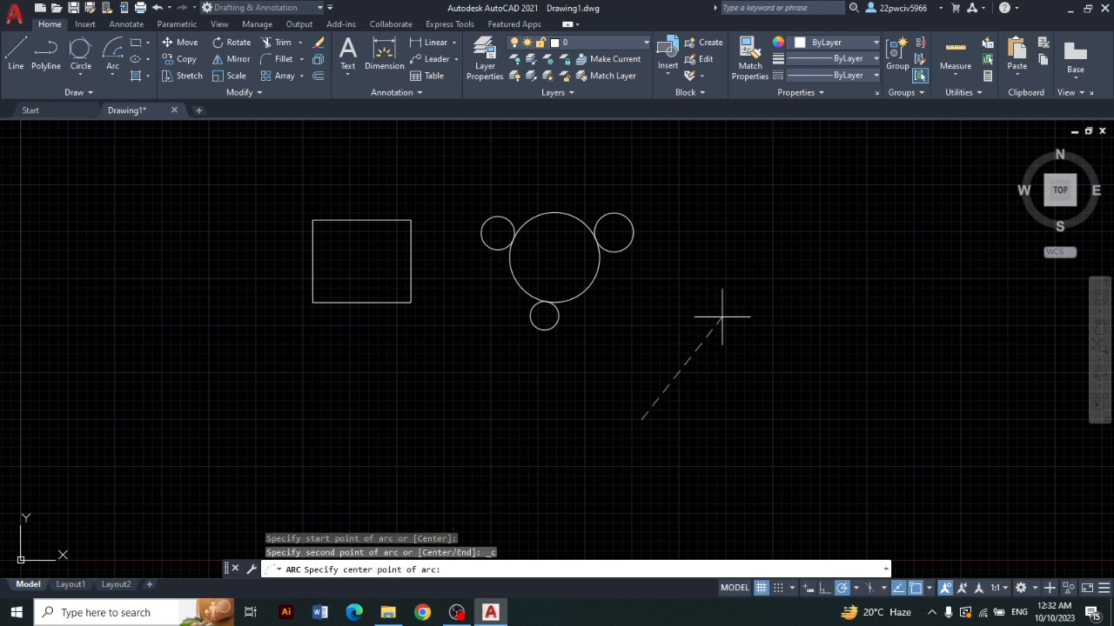
click(698, 345)
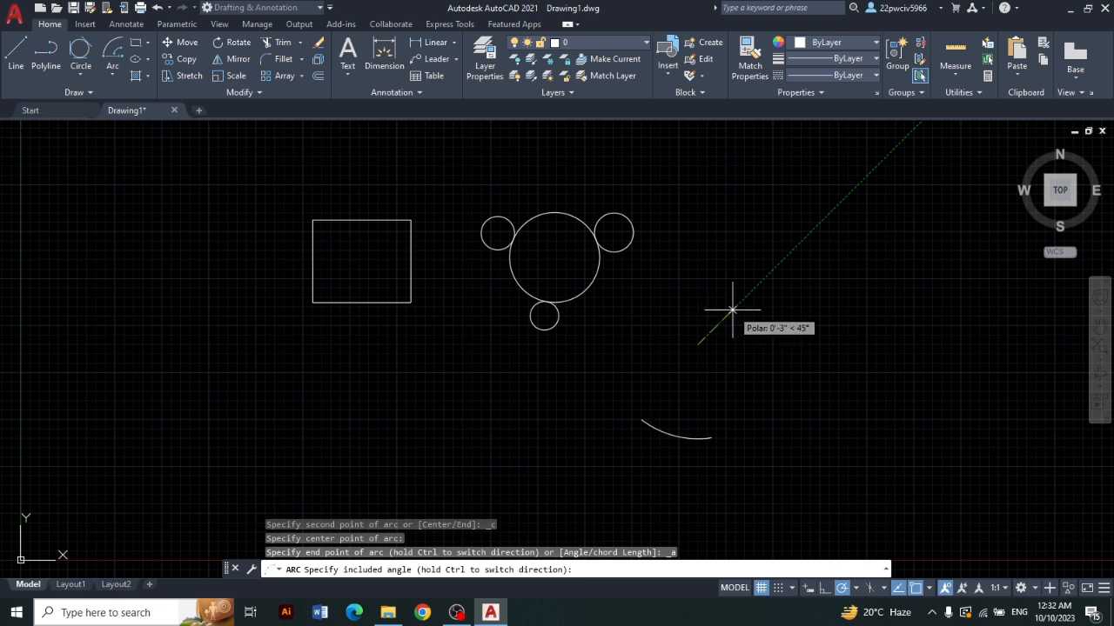
key(Return)
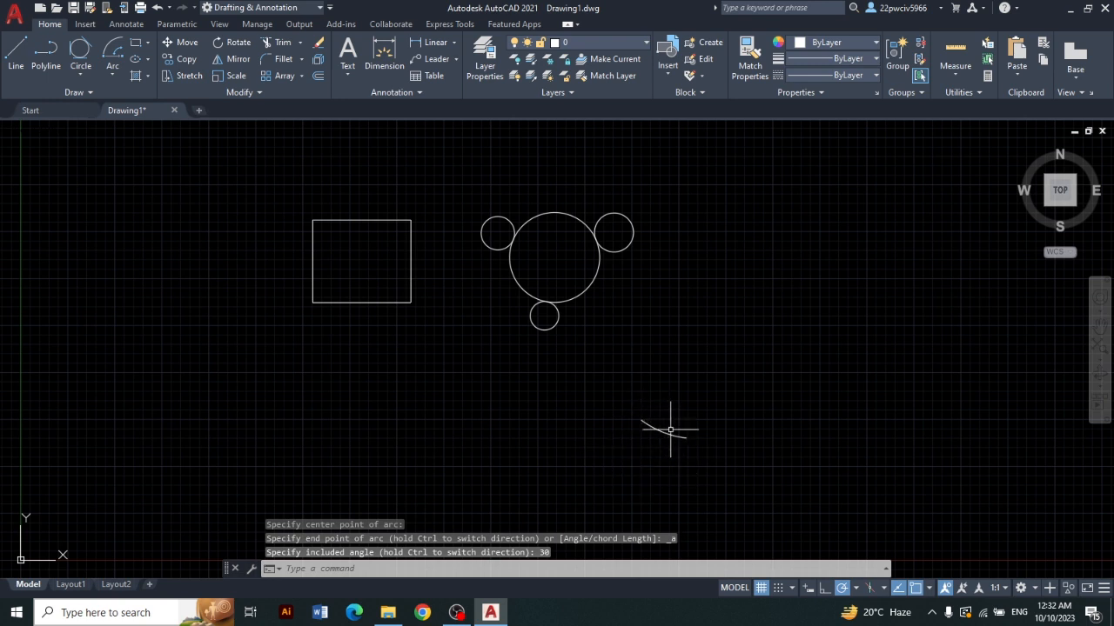
Step: Select the short 30° arc with a selection window and erase it
click(716, 444)
click(602, 406)
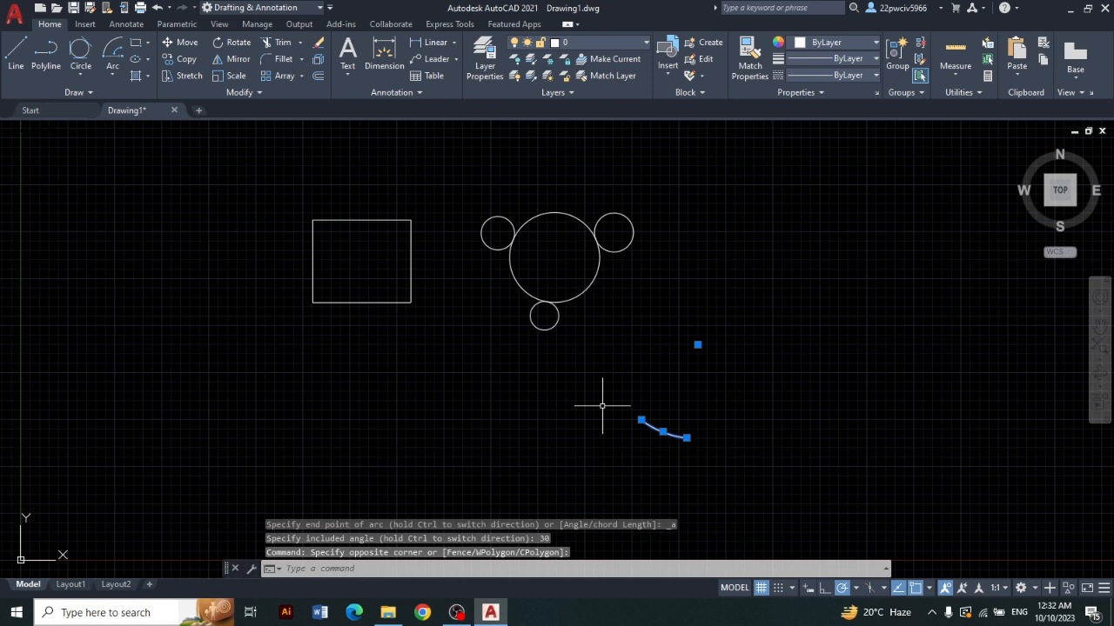
key(Delete)
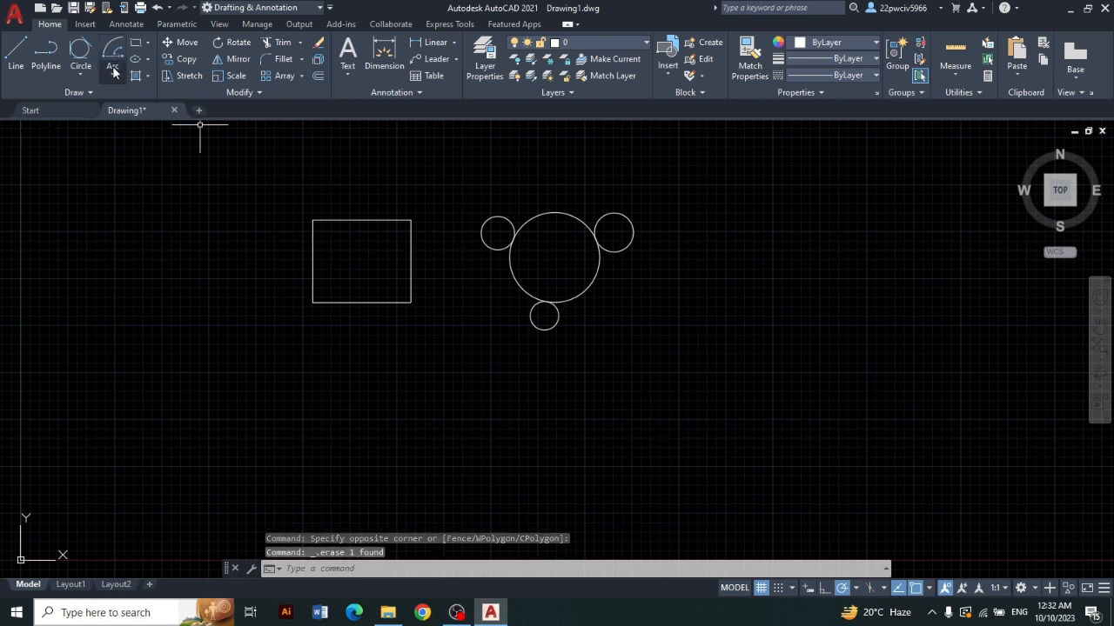
Step: Draw a Start, Center, Length arc diagonally below the circles, picking its start point, centre and chord length freehand
click(112, 77)
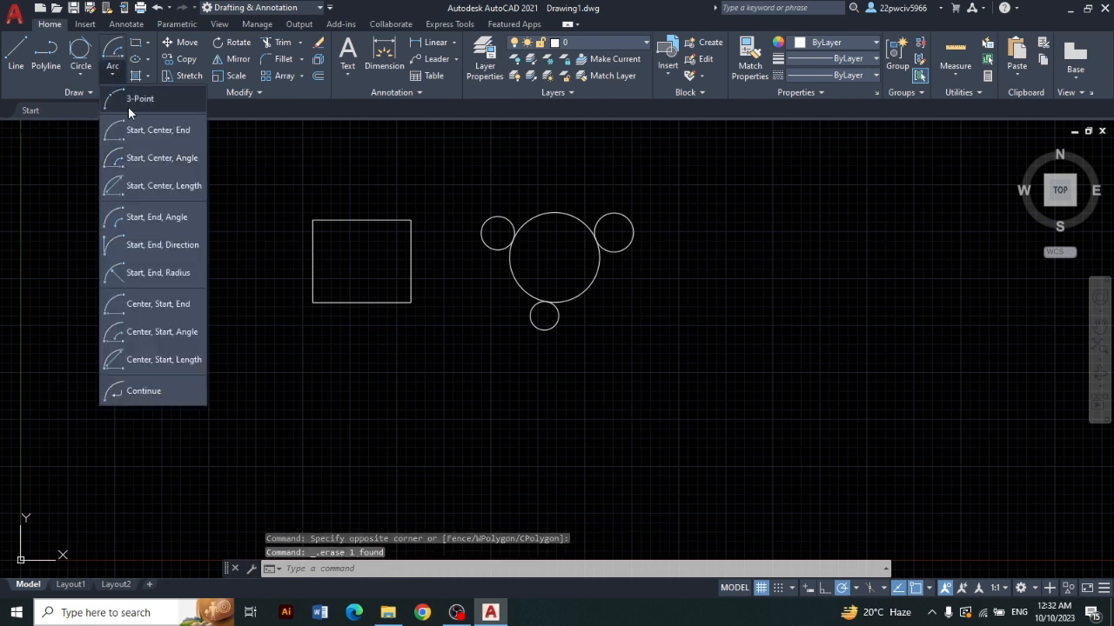
click(174, 188)
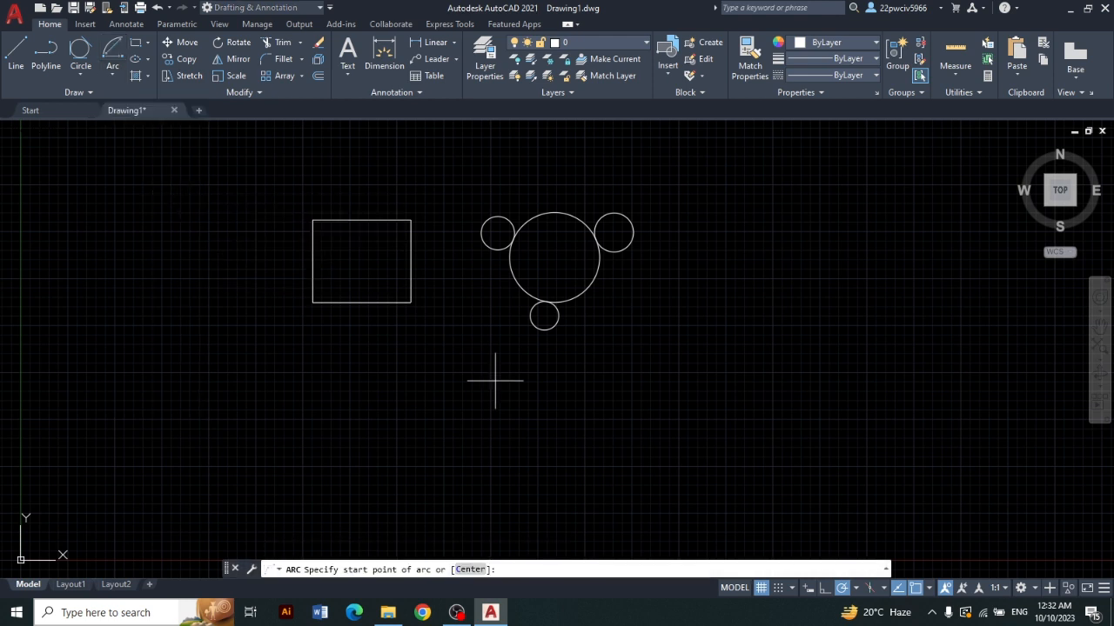
click(652, 432)
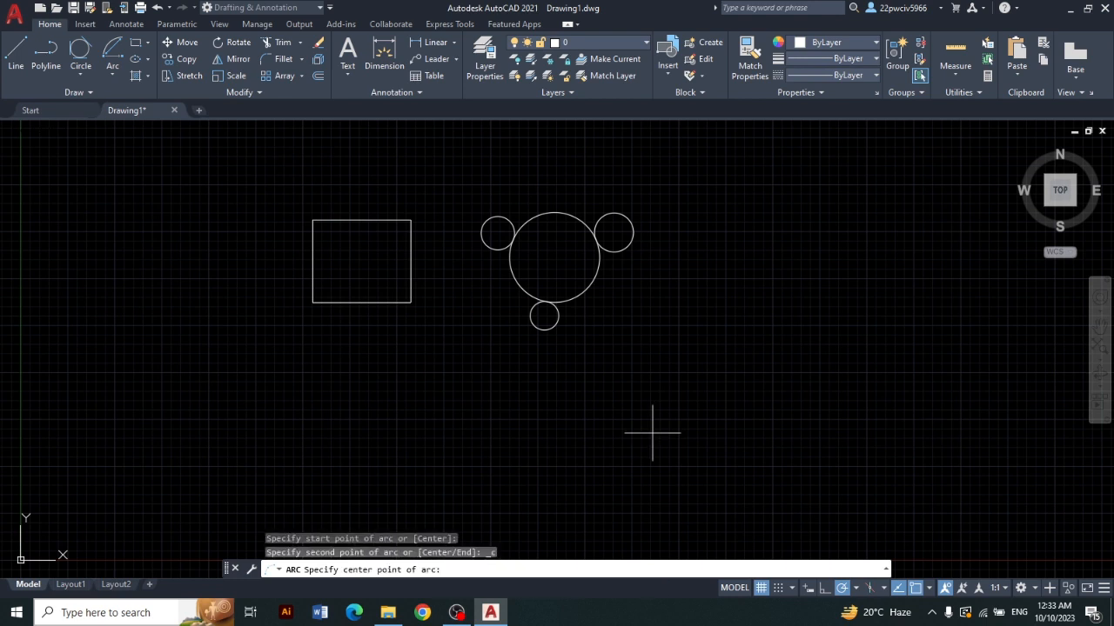
click(729, 355)
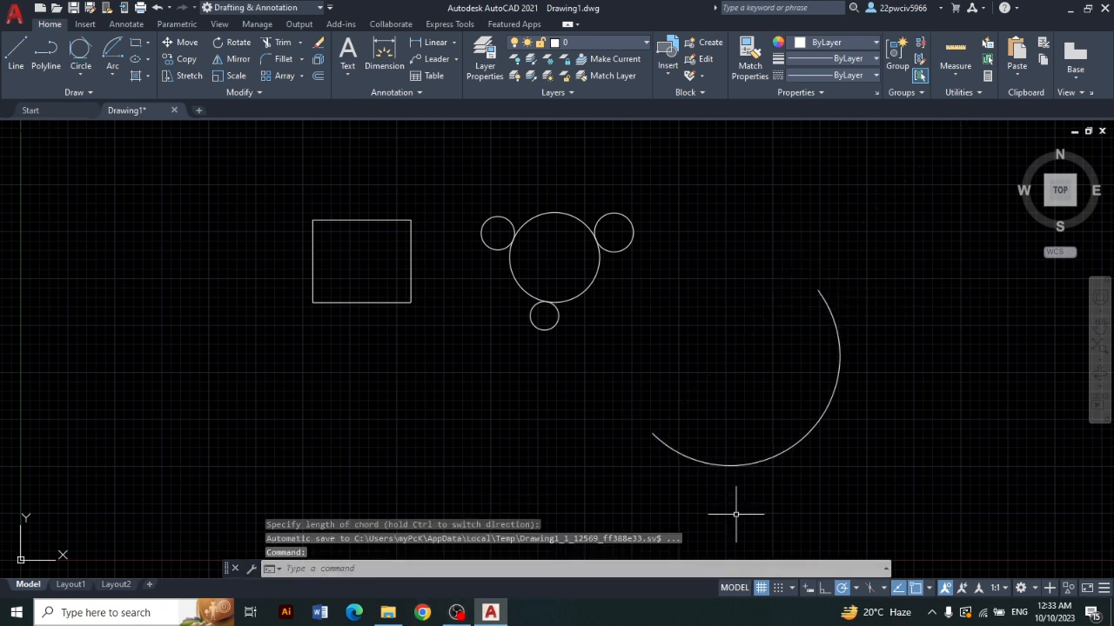
Step: Select the Start, Center, Length arc with a selection window and erase it
click(930, 360)
click(660, 455)
key(Delete)
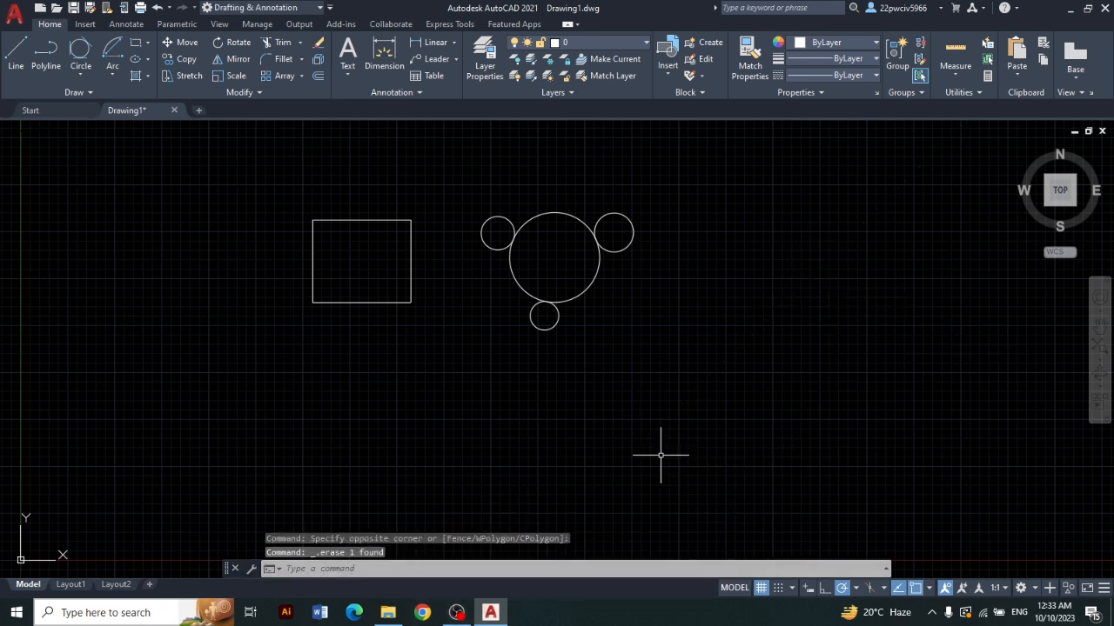
click(116, 69)
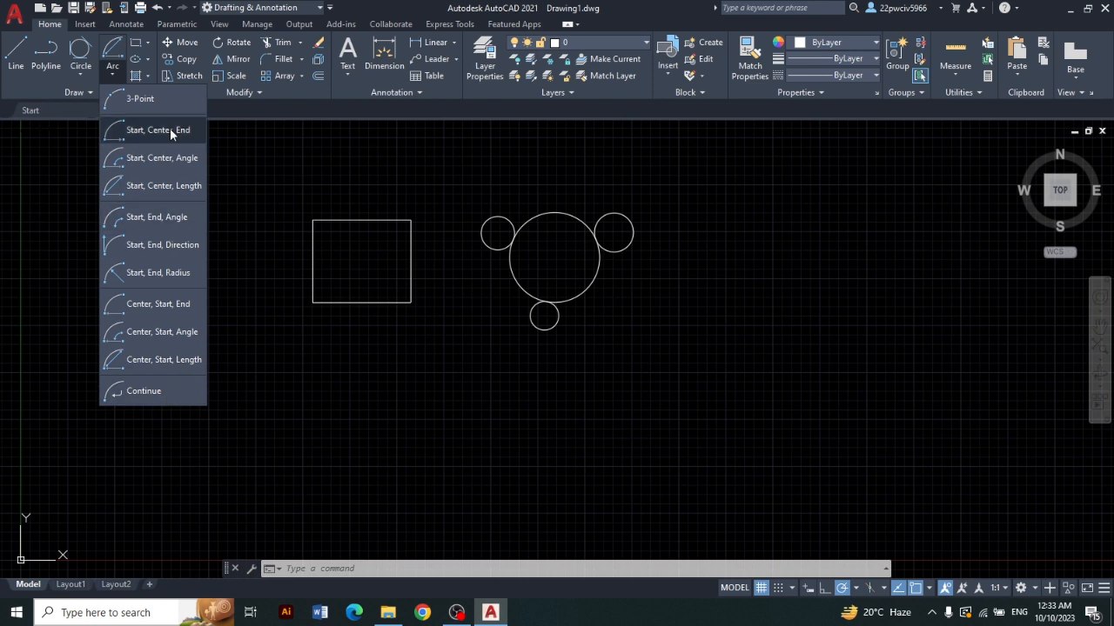
click(113, 76)
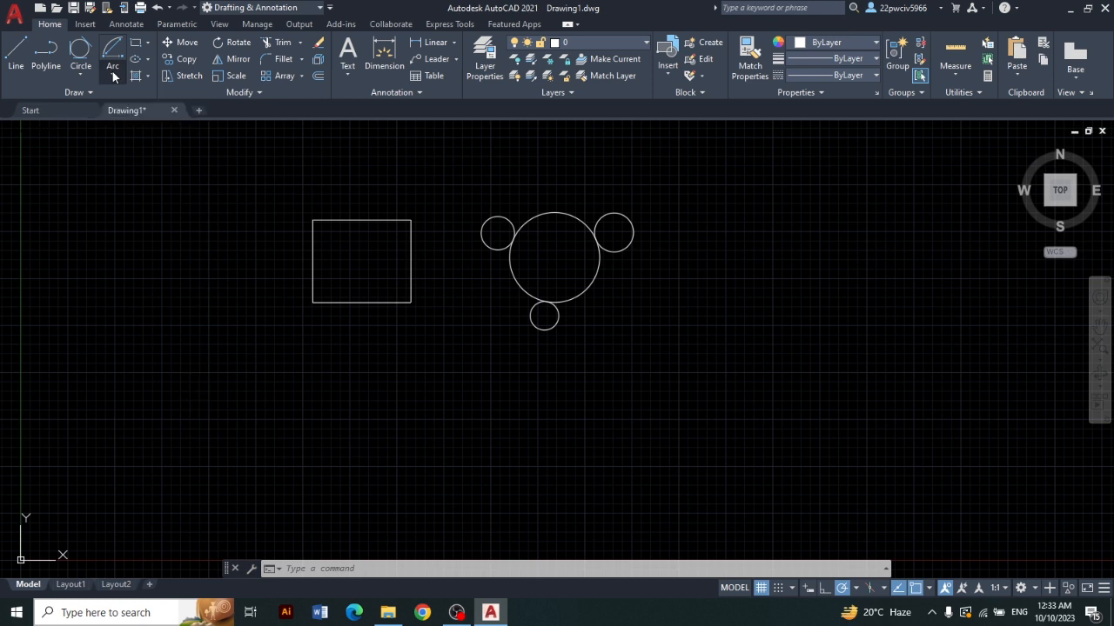
Step: Draw a rectangle from two opposite corners below the existing rectangle and erase it
click(148, 45)
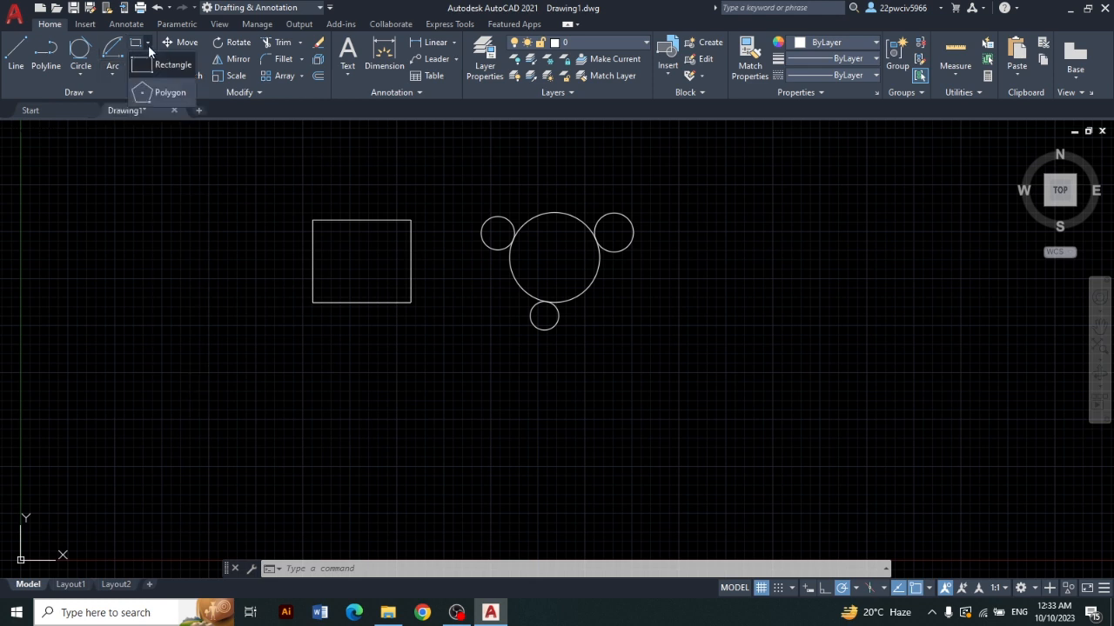
click(177, 67)
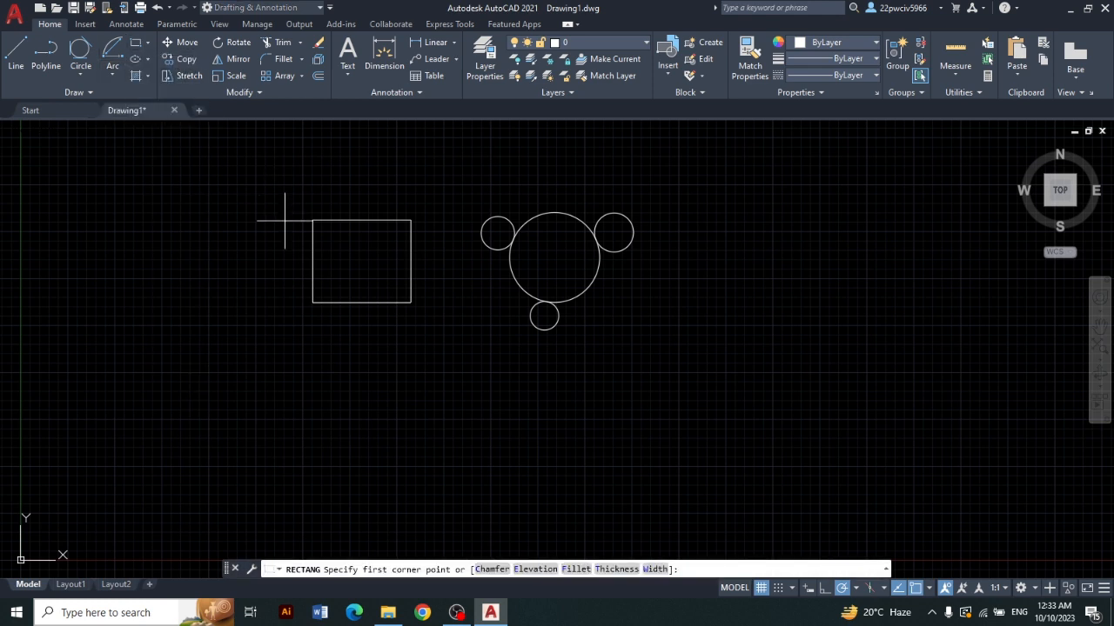
click(375, 370)
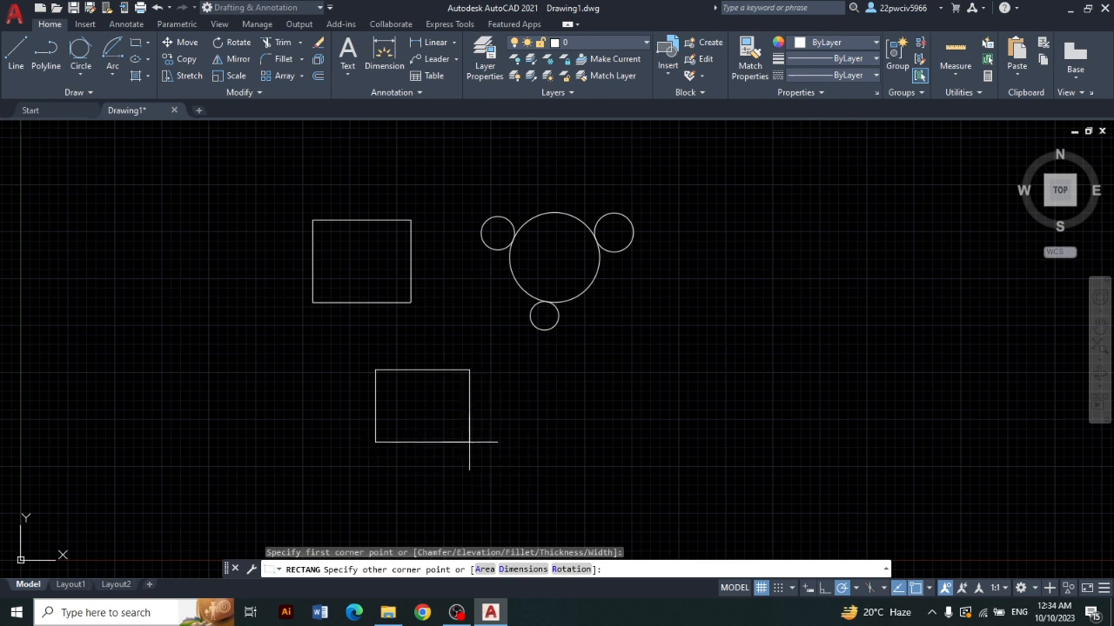
key(shift)
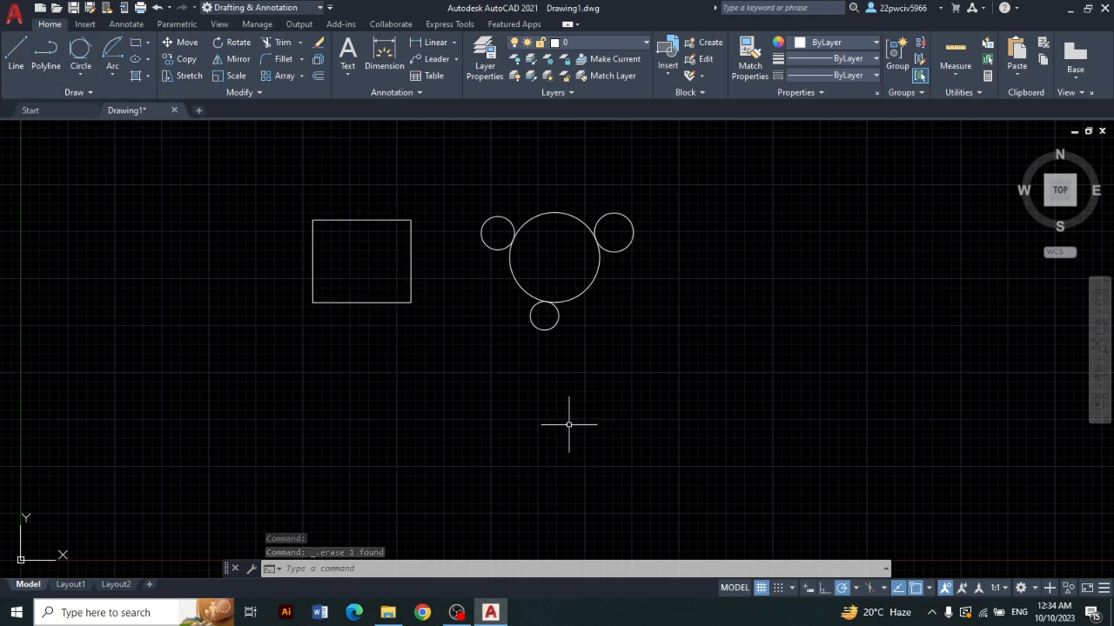
Step: Draw a 6-sided polygon centred on the circle, using the Inscribed in circle option with its radius reaching the circle's edge
click(148, 43)
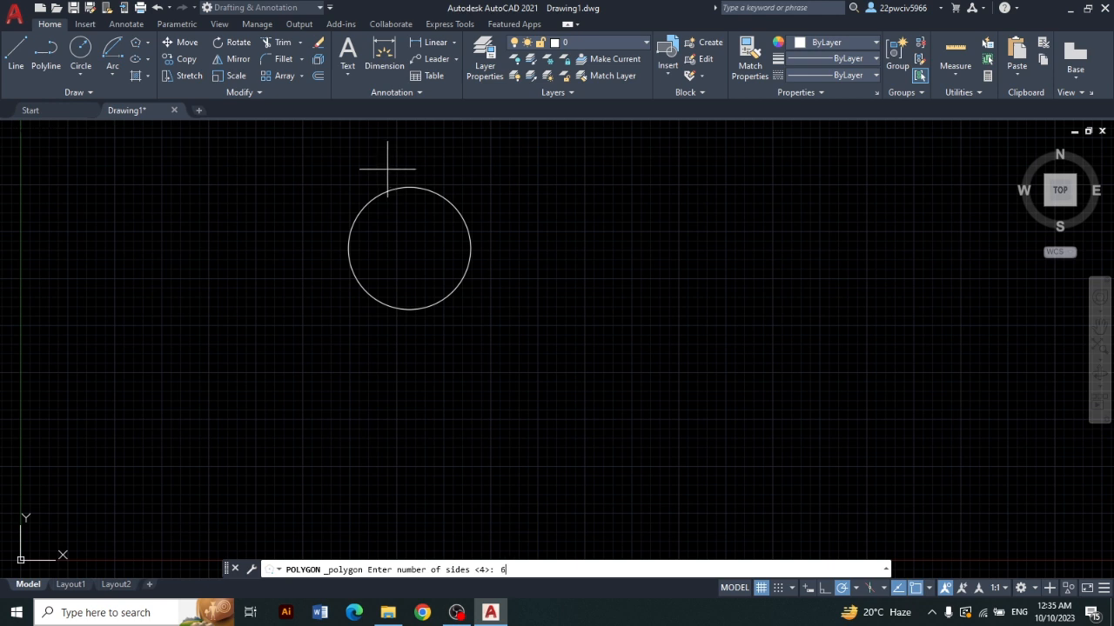
key(Return)
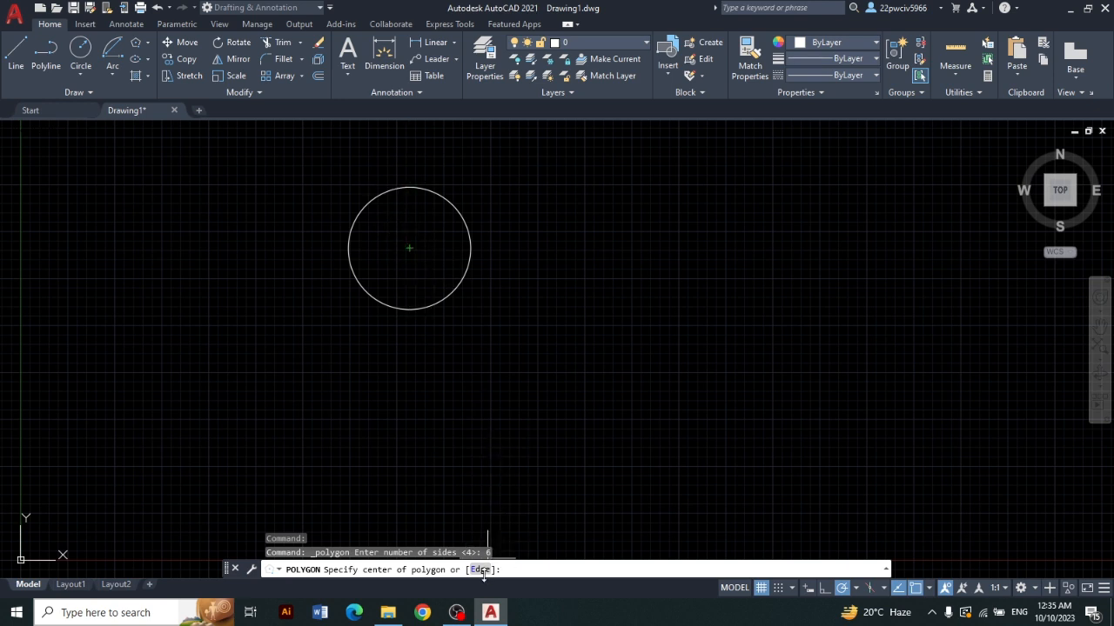
click(408, 248)
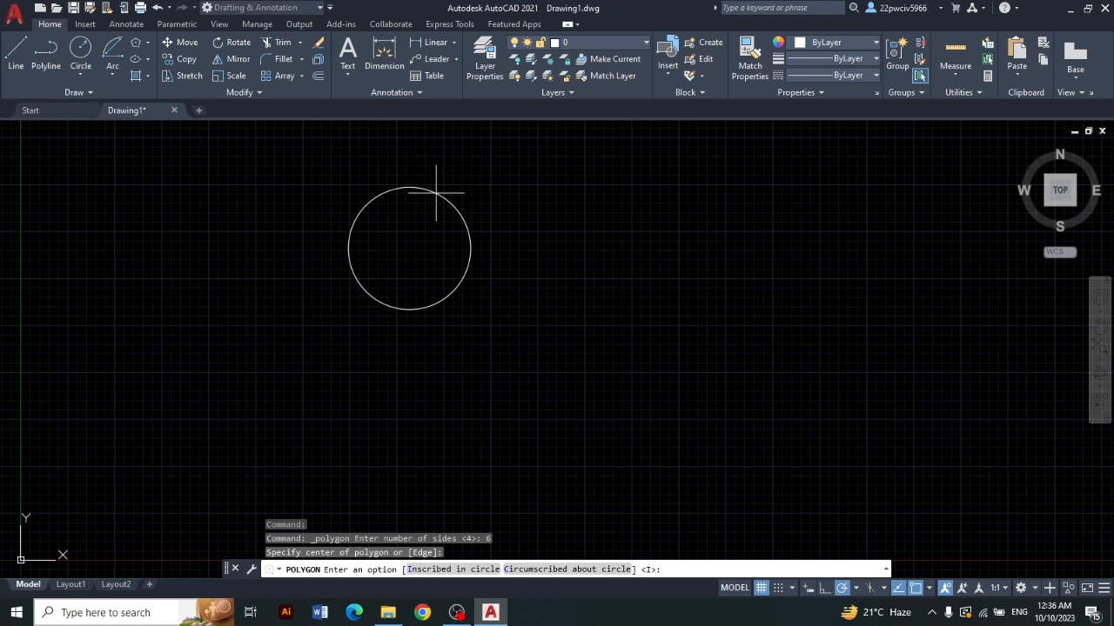
click(449, 571)
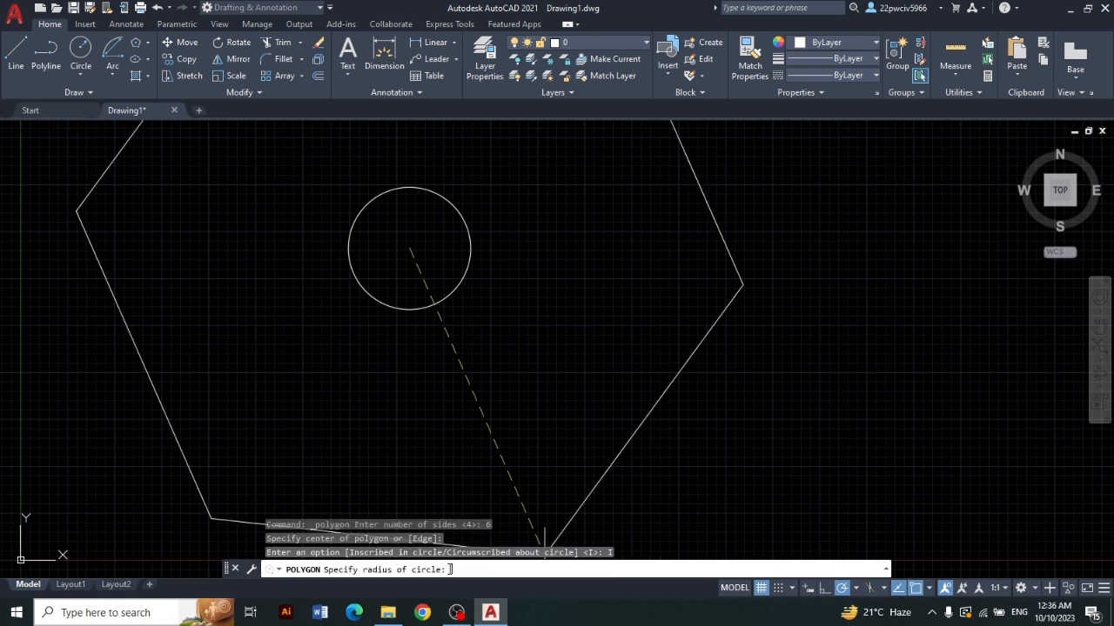
click(463, 277)
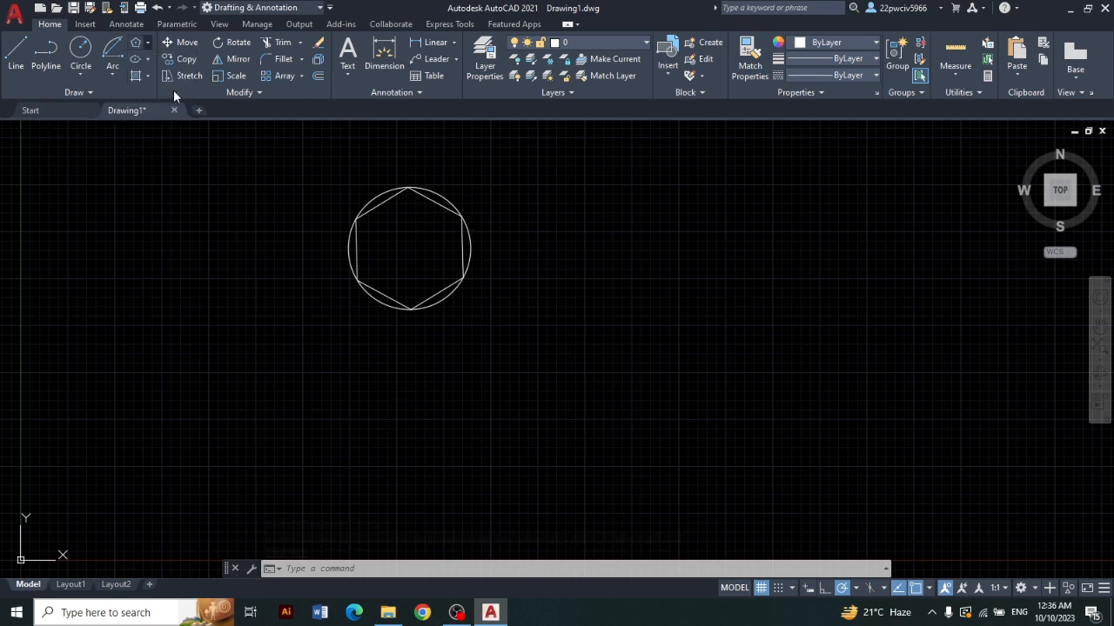
Step: Draw a 6-sided polygon centred on the circle, using the Circumscribed about circle option with its radius reaching the circle's edge
key(Return)
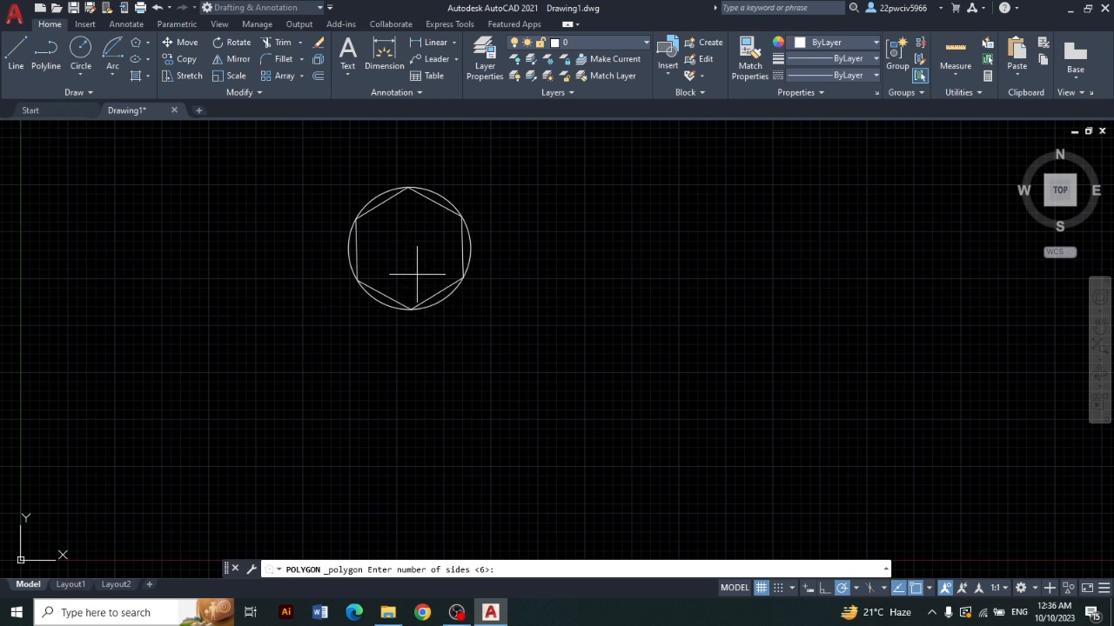
key(Return)
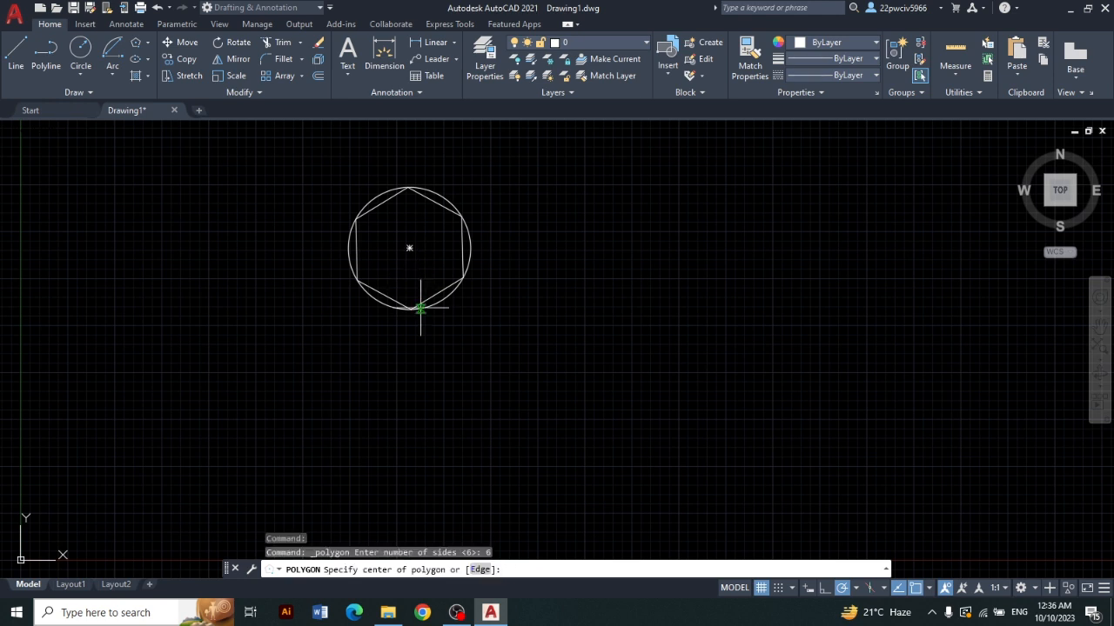
click(409, 248)
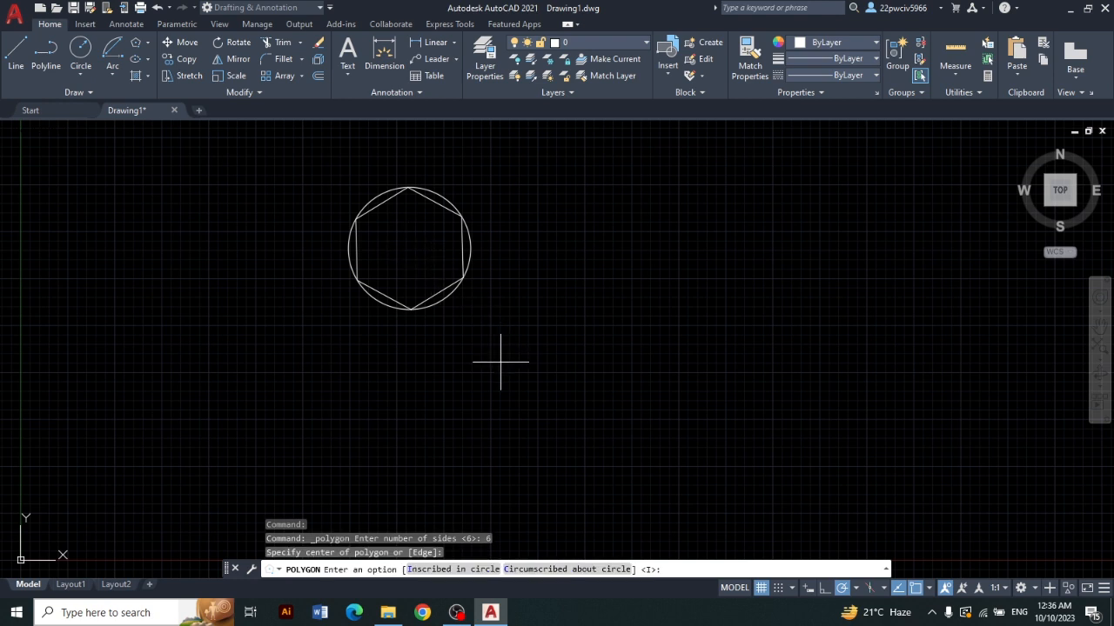
click(548, 571)
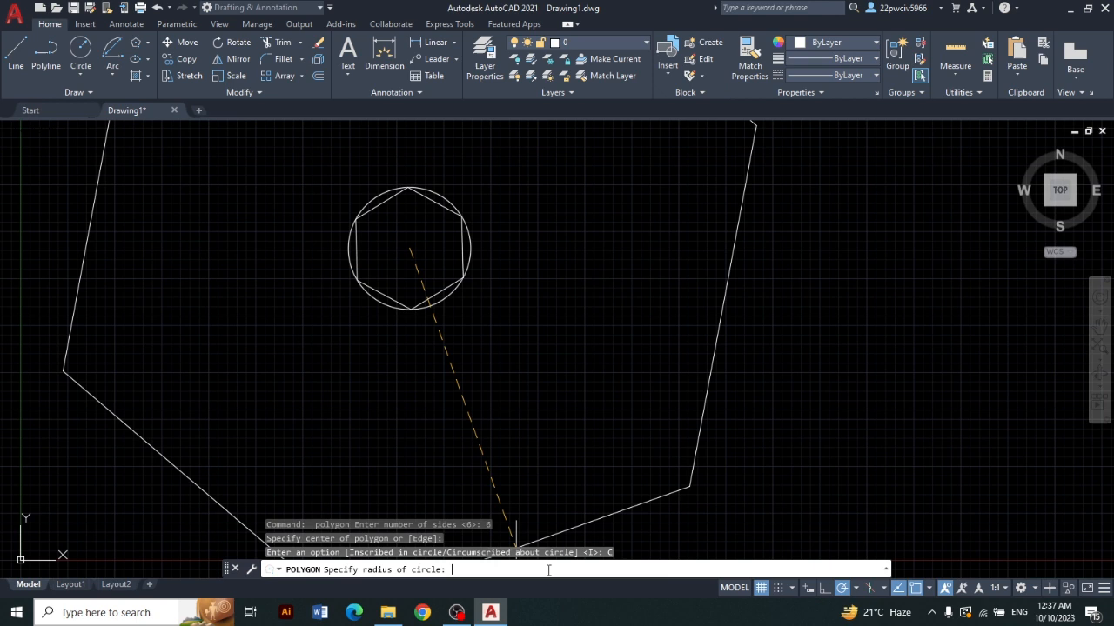
click(432, 305)
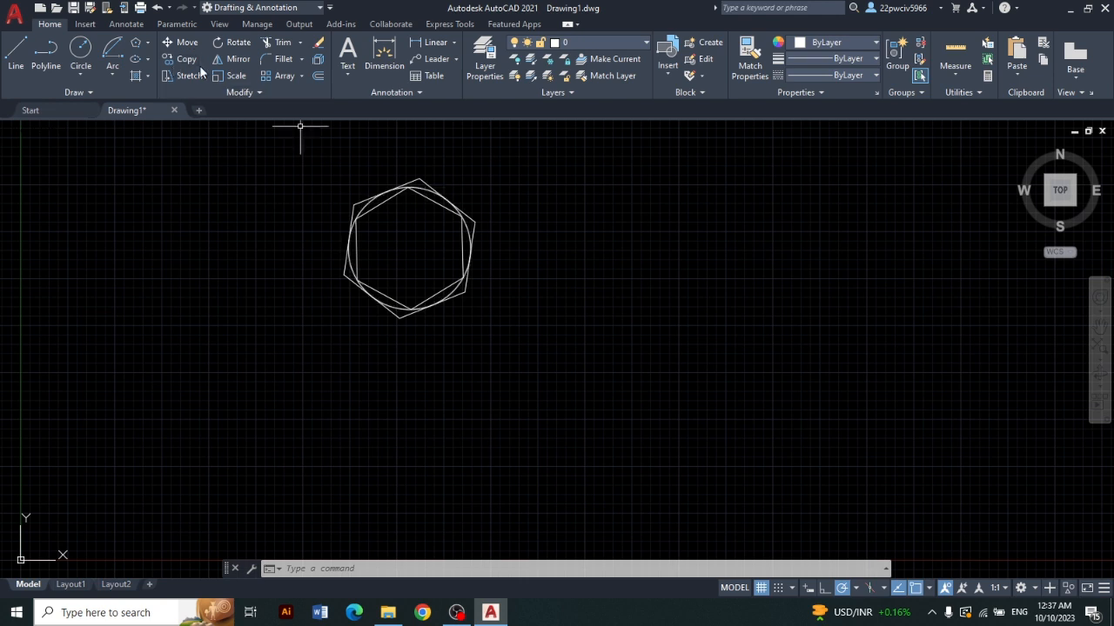
Step: Draw a Center ellipse beside the hexagons, with a longer horizontal axis and a vertical half-axis of about 3 inches
click(151, 59)
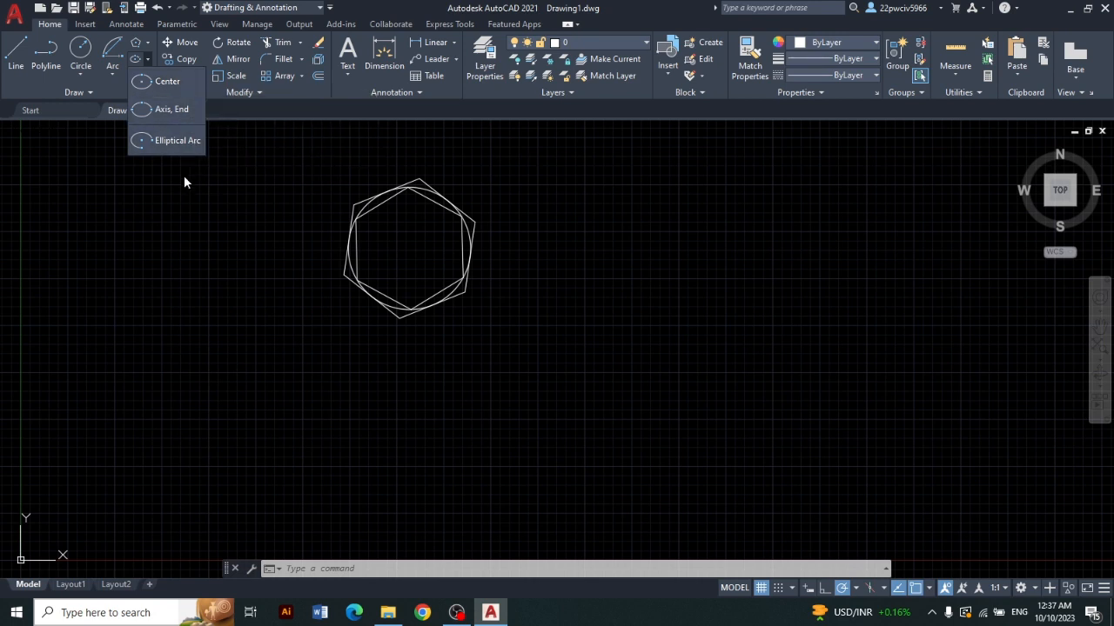
click(178, 90)
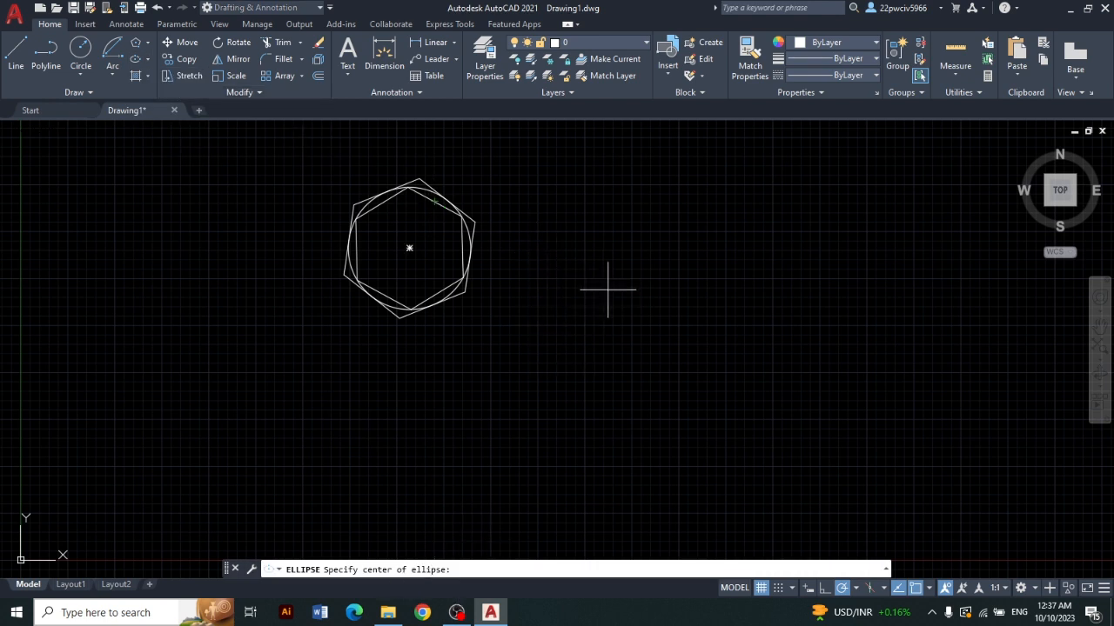
click(660, 280)
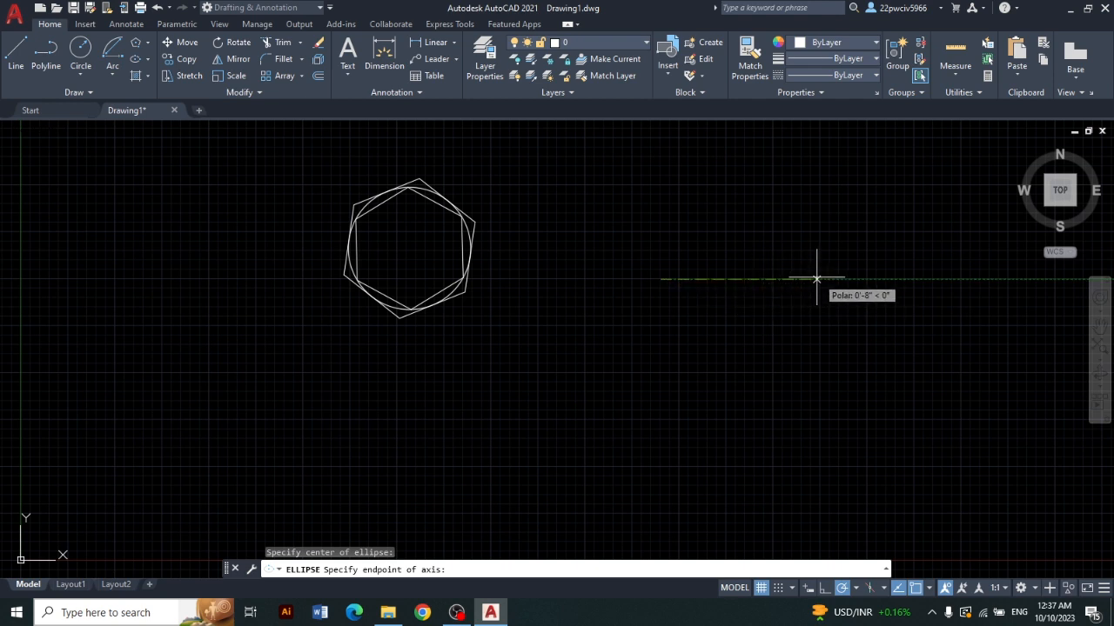
click(789, 279)
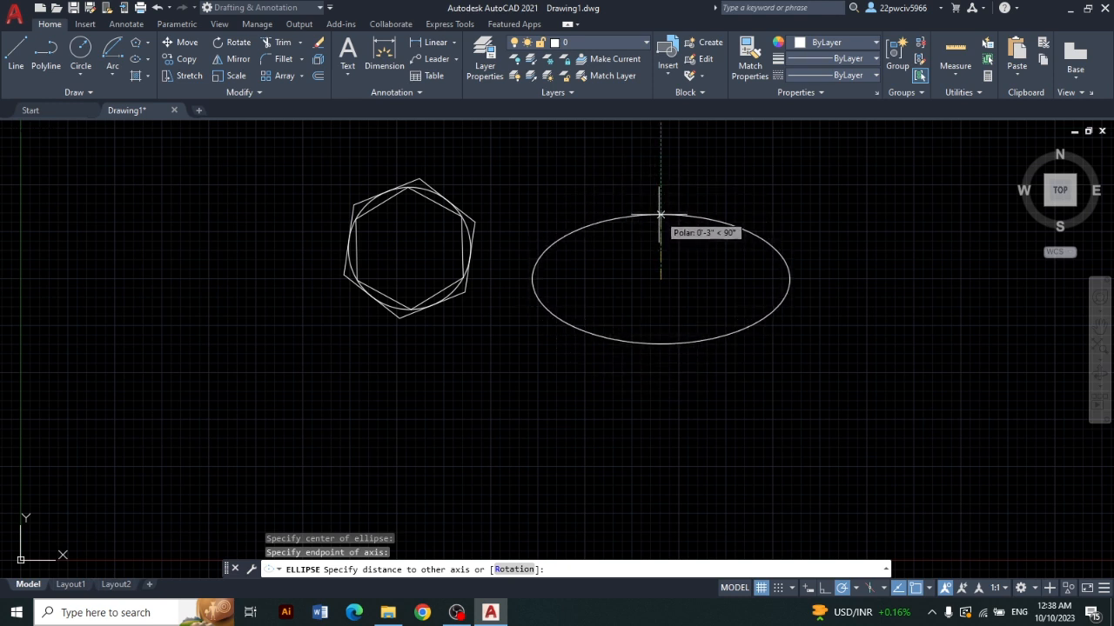
click(660, 214)
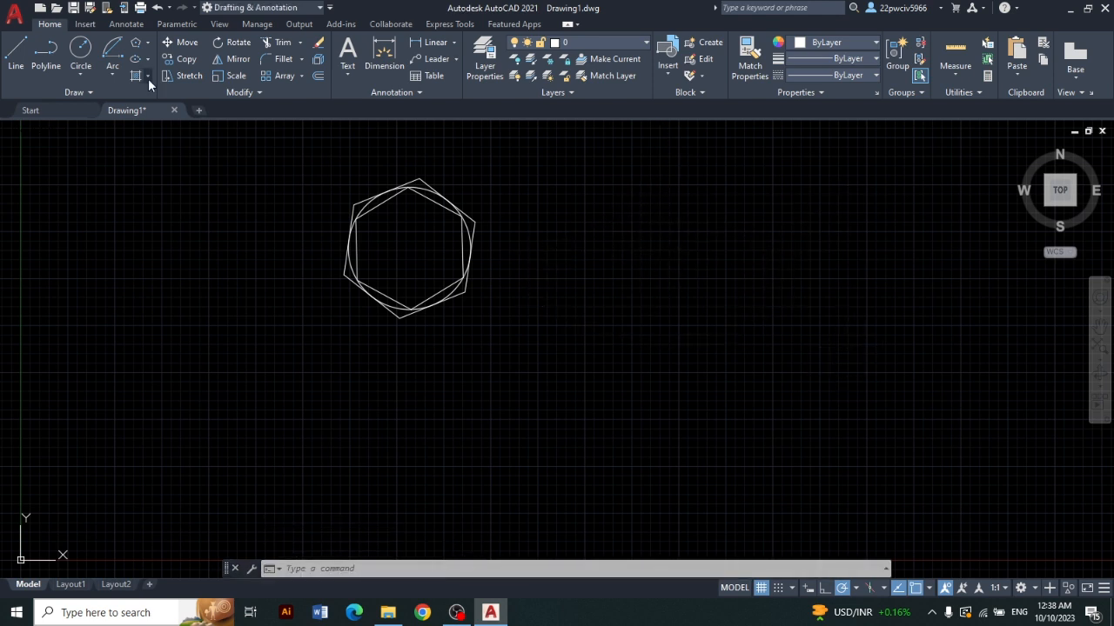
click(148, 77)
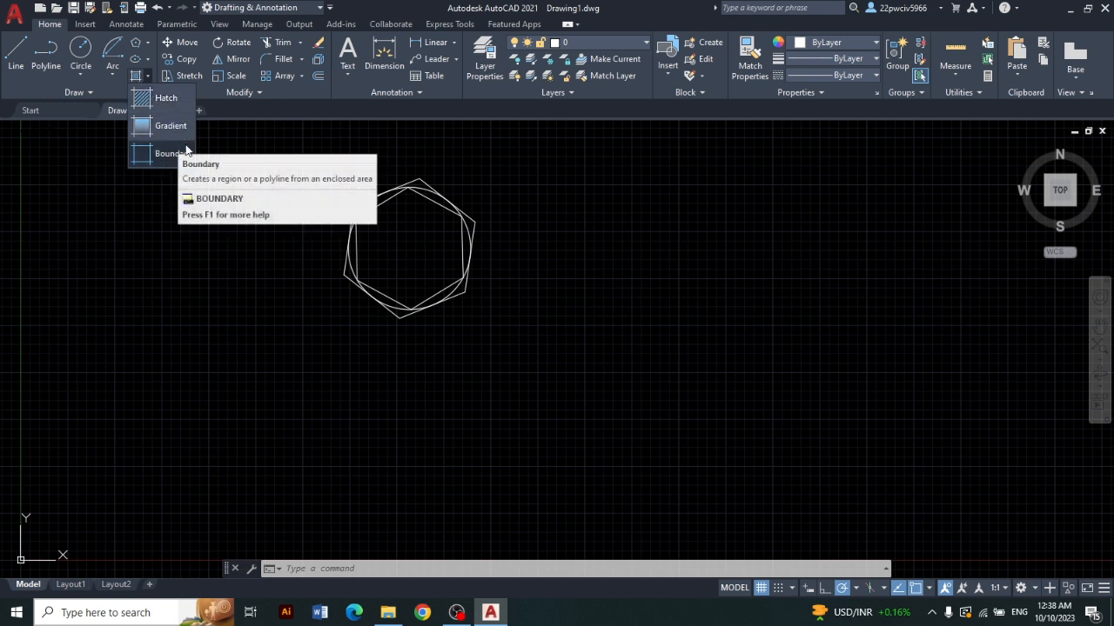
click(148, 76)
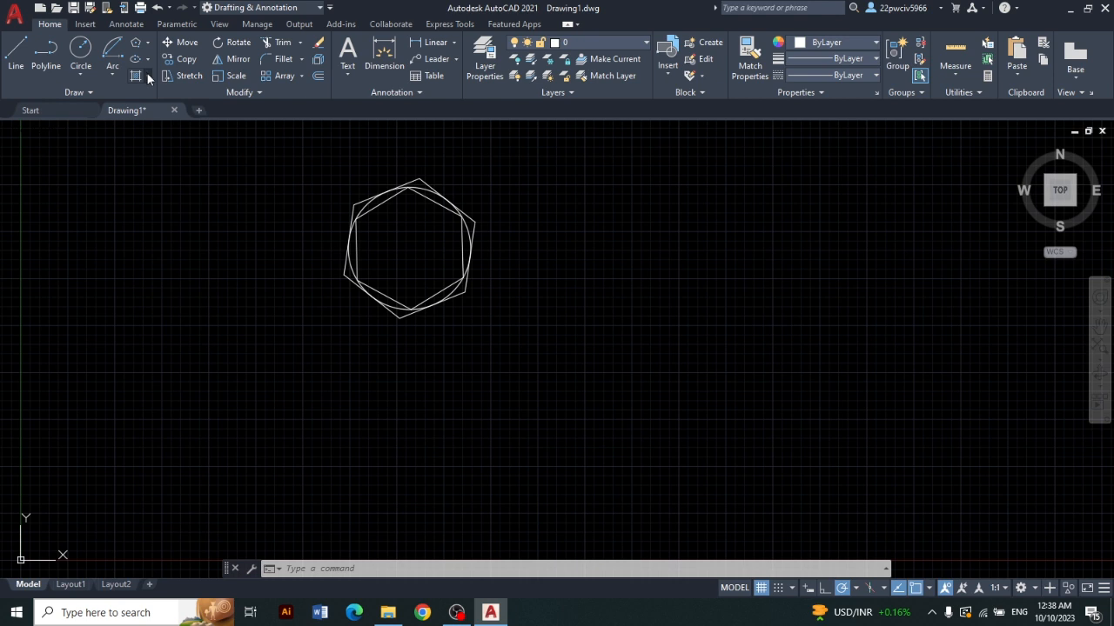
click(148, 76)
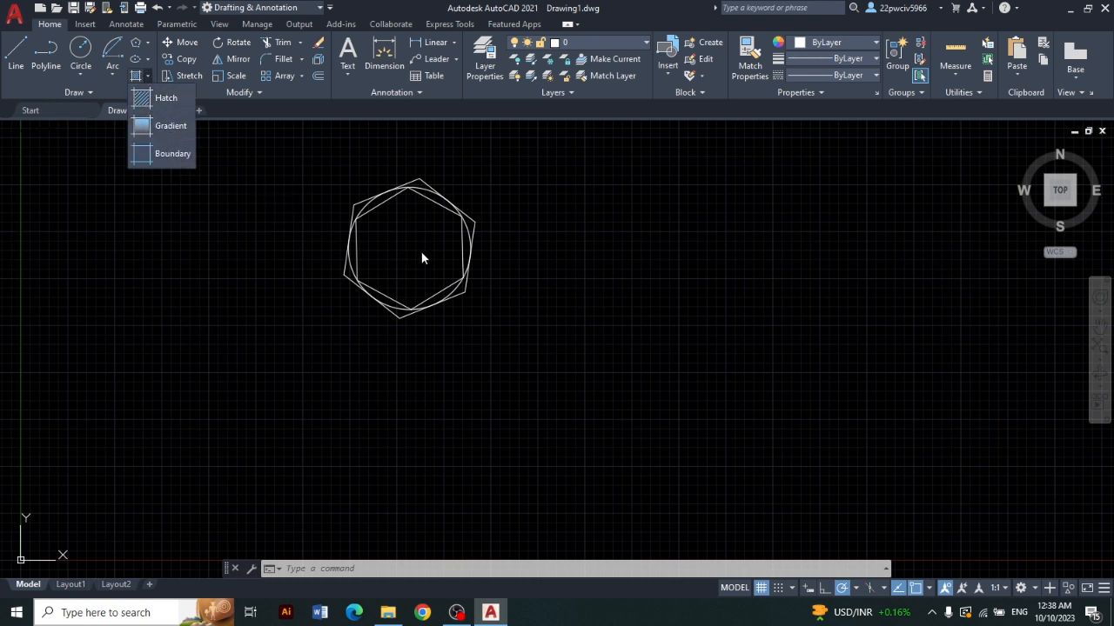
click(148, 76)
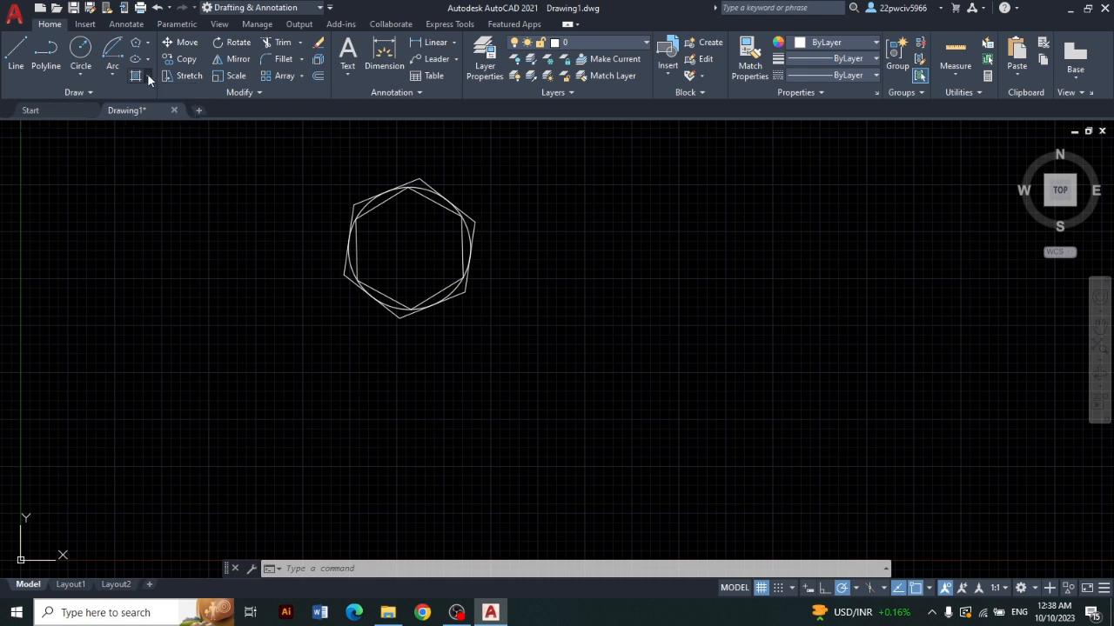
Step: Fill the inner hexagon with a blue-to-yellow gradient by picking a point inside it, and finish the hatch creation
click(147, 77)
click(177, 135)
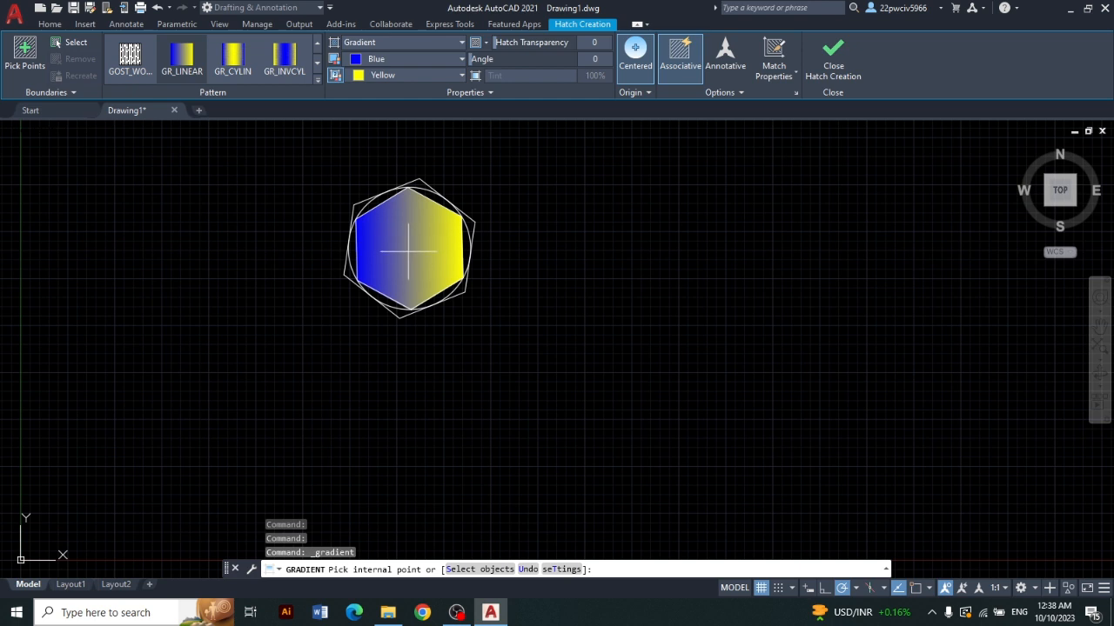
click(402, 251)
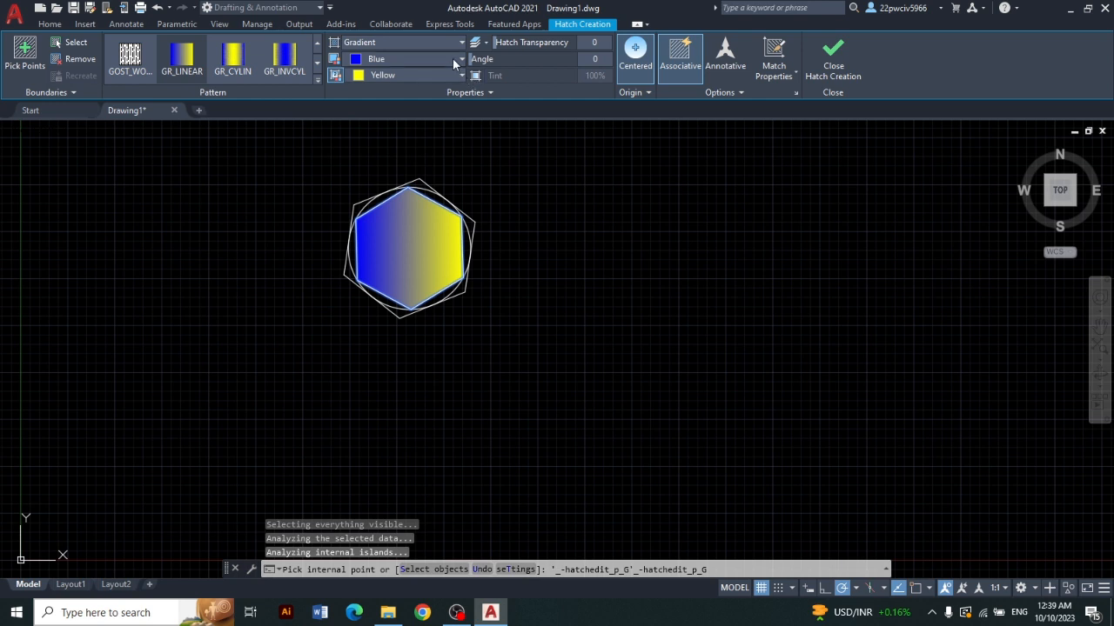
click(833, 54)
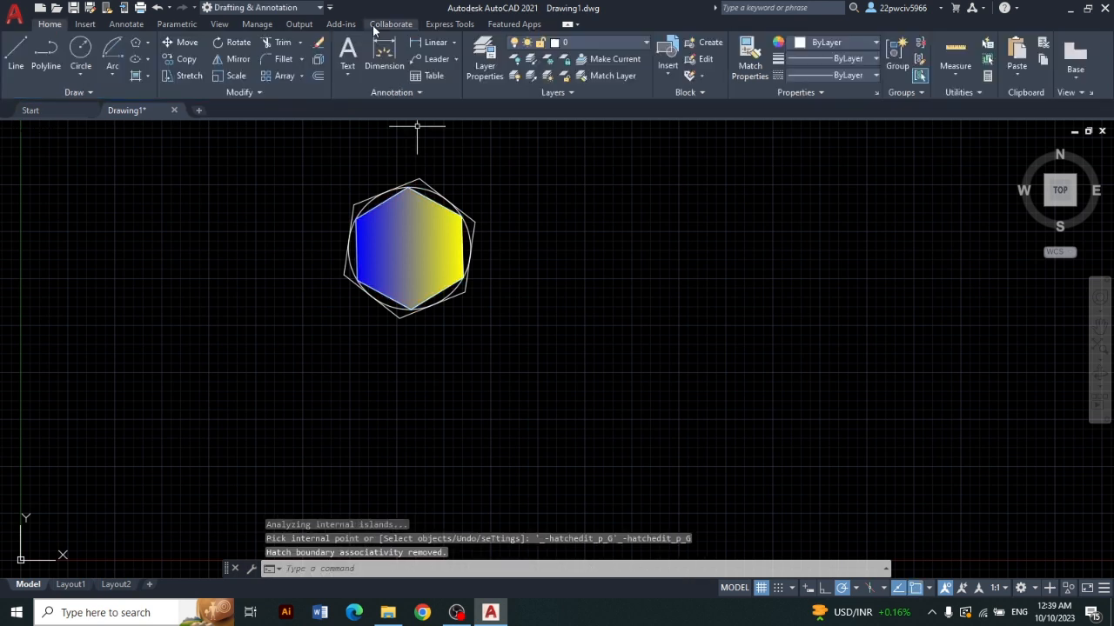
click(147, 78)
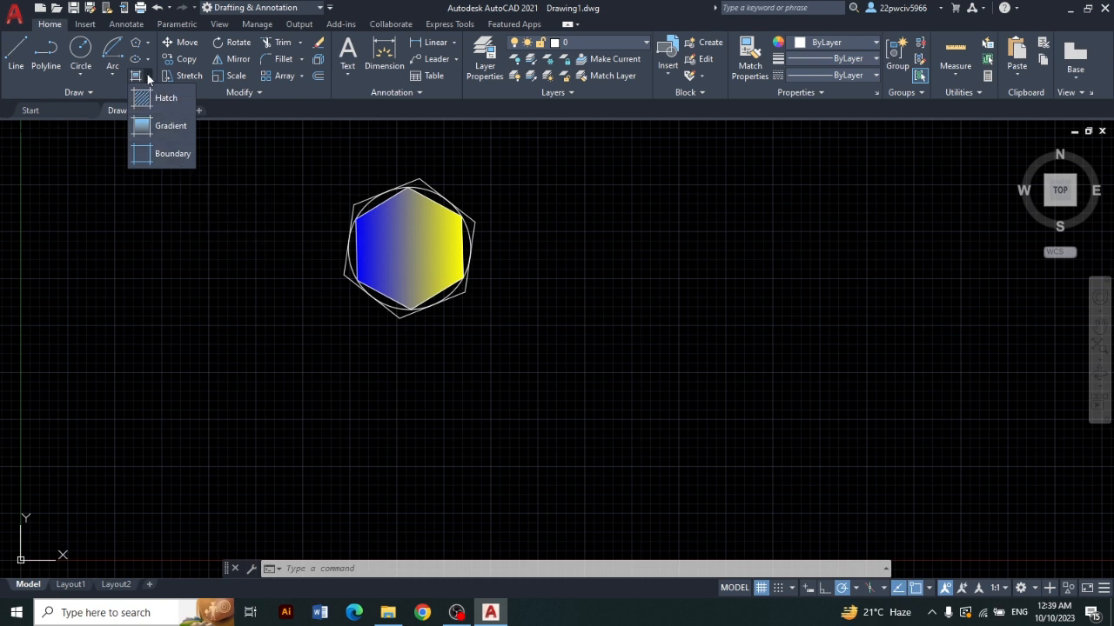
click(148, 77)
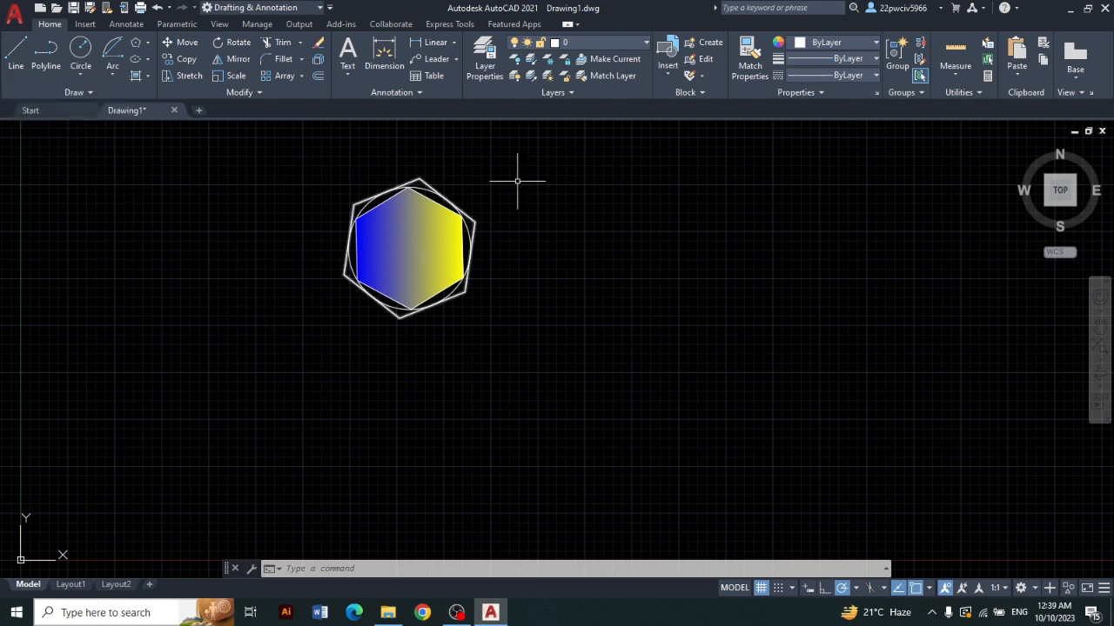
click(148, 76)
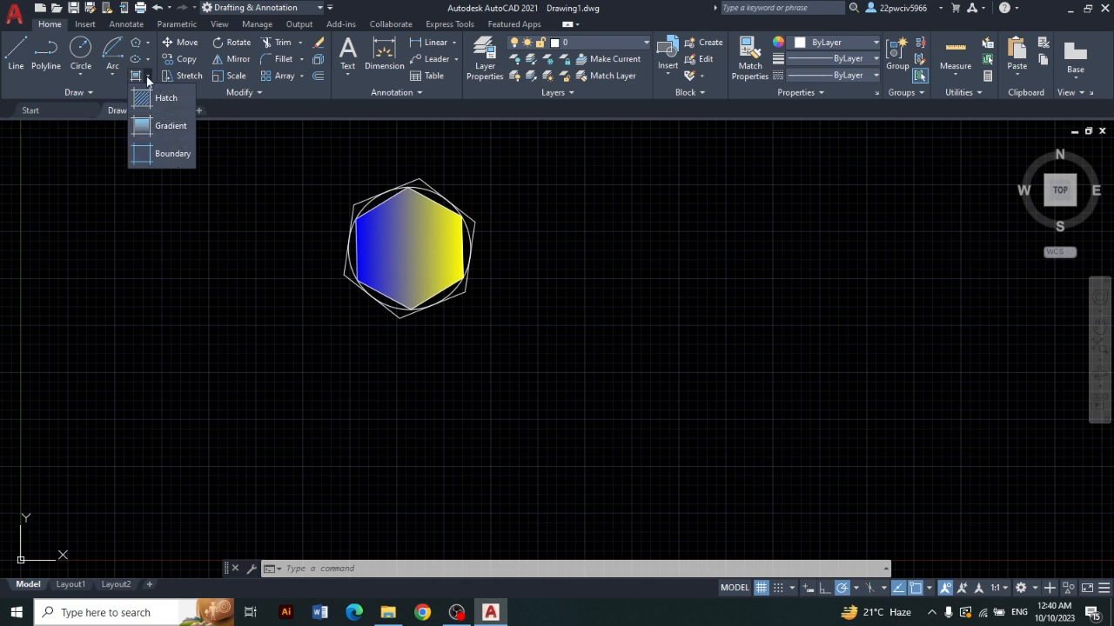
click(148, 76)
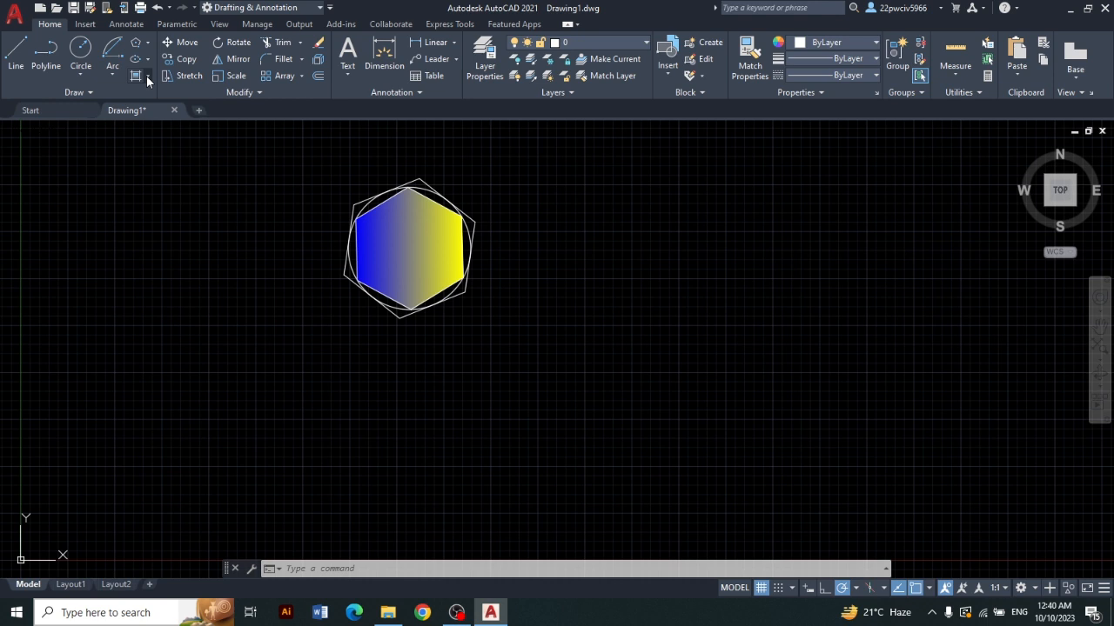